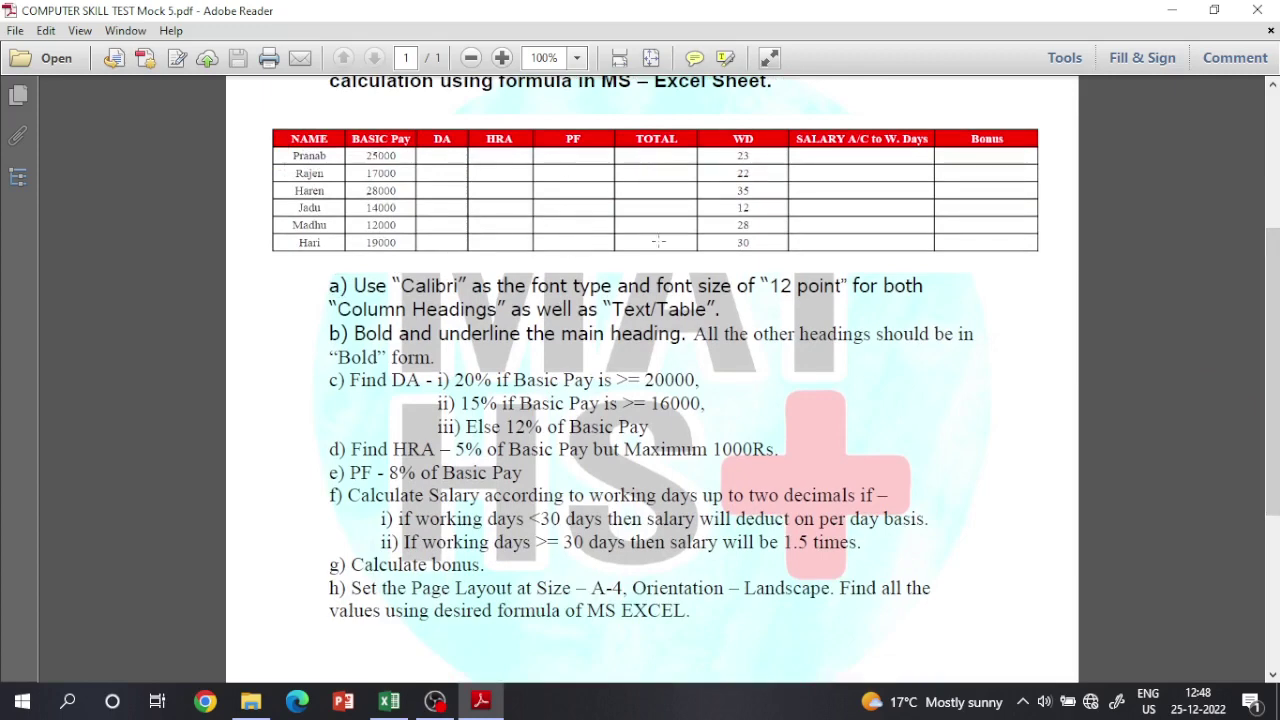
pyautogui.rightClick(993, 372)
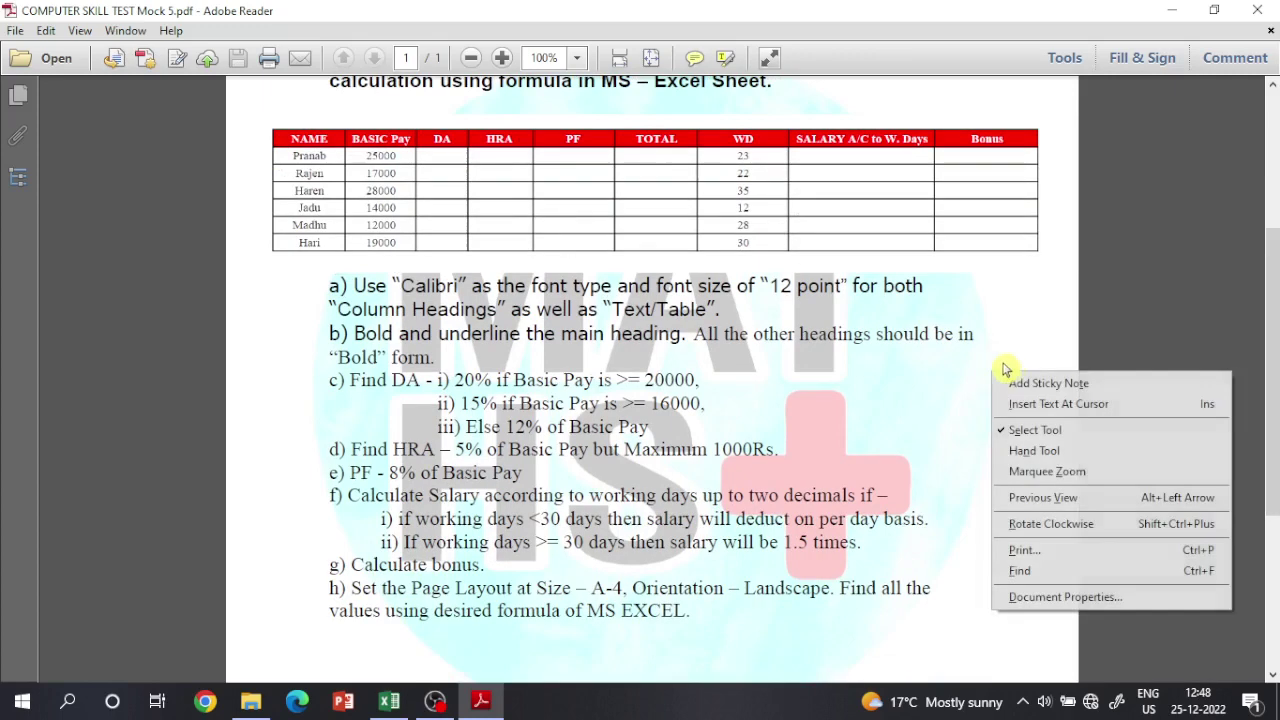
pyautogui.click(1038, 452)
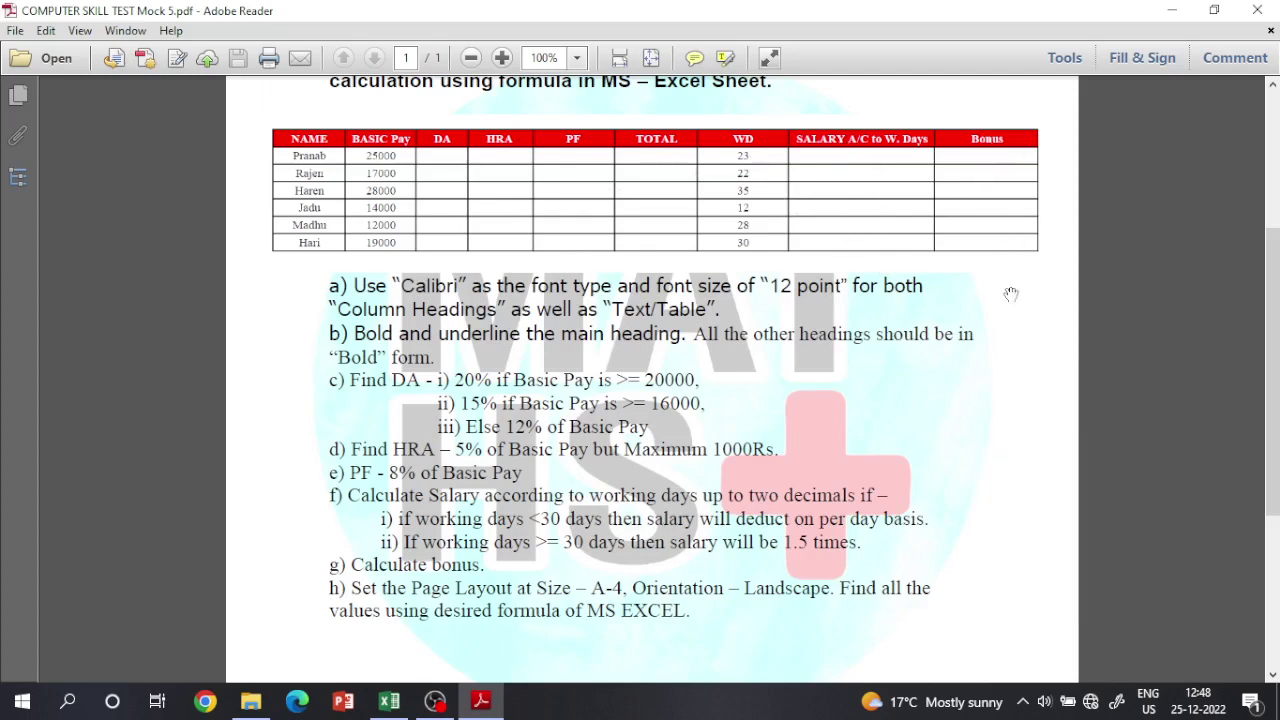
pyautogui.rightClick(882, 462)
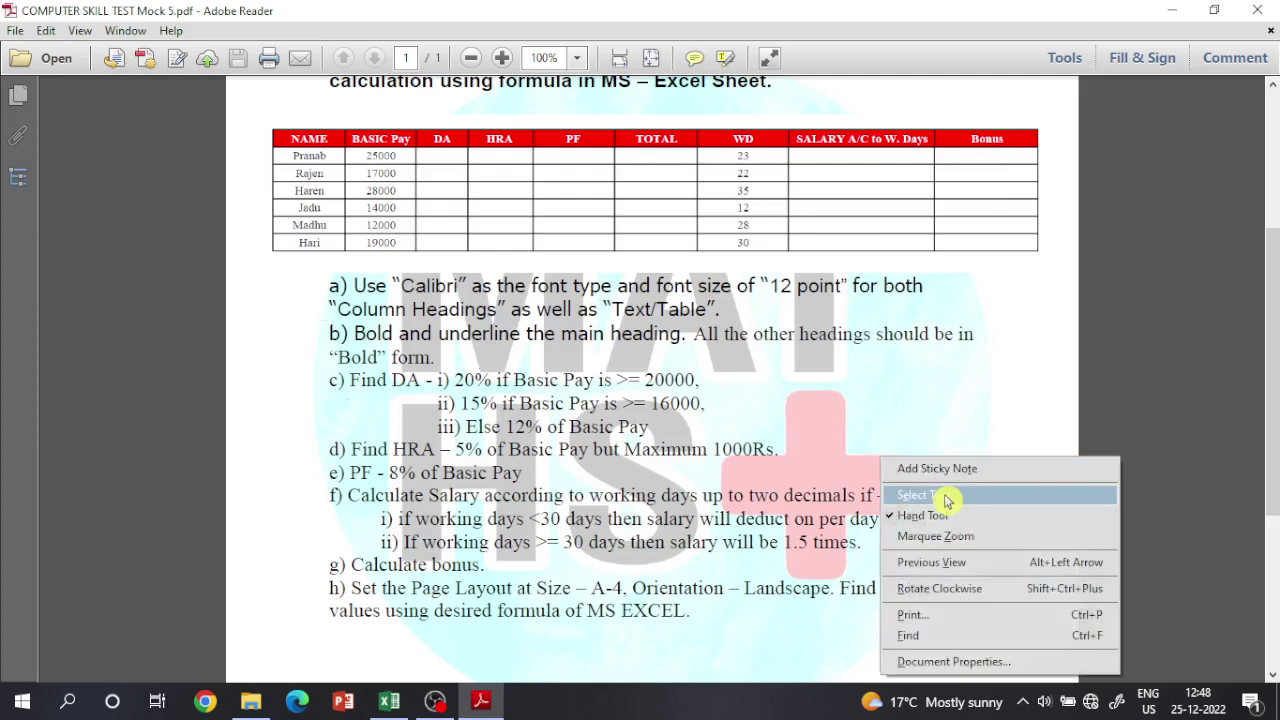
pyautogui.click(943, 497)
# Examine the font, size, bold and underline requirements for the headings and table in items a and b of the PDF exercise
pyautogui.moveTo(353, 287); pyautogui.dragTo(497, 288)
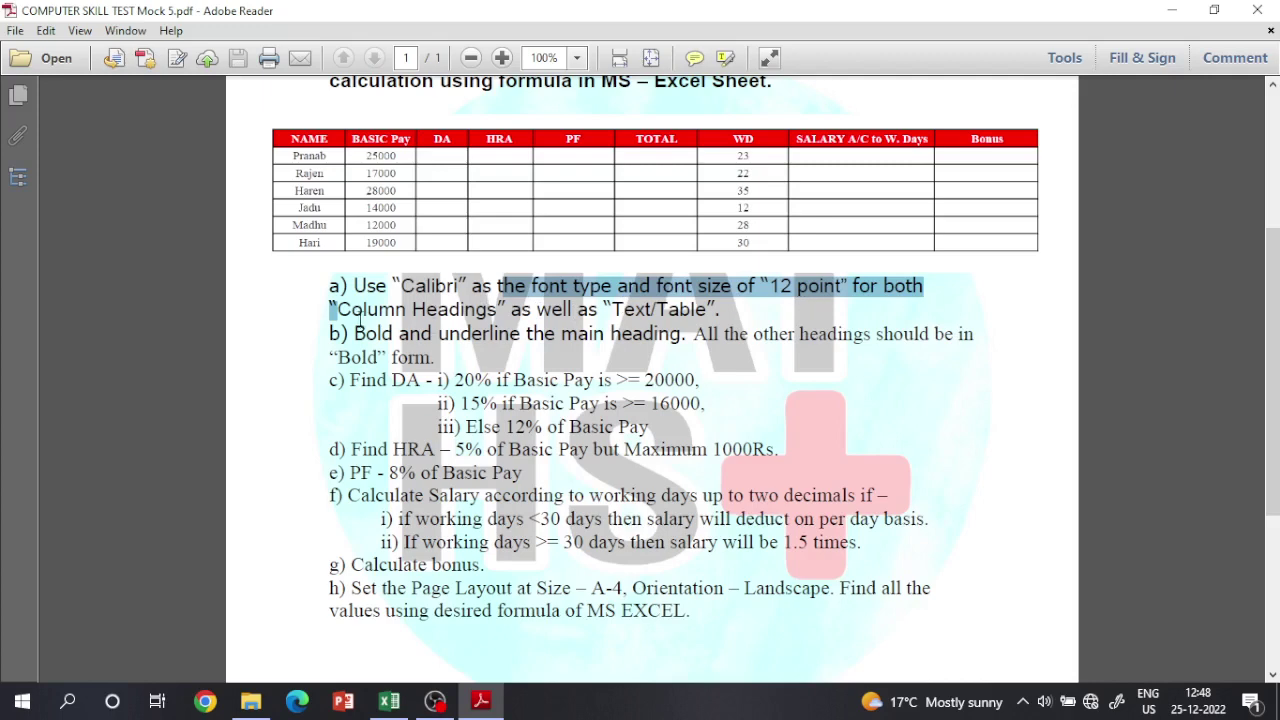
pyautogui.click(362, 318)
pyautogui.moveTo(366, 336); pyautogui.dragTo(652, 340)
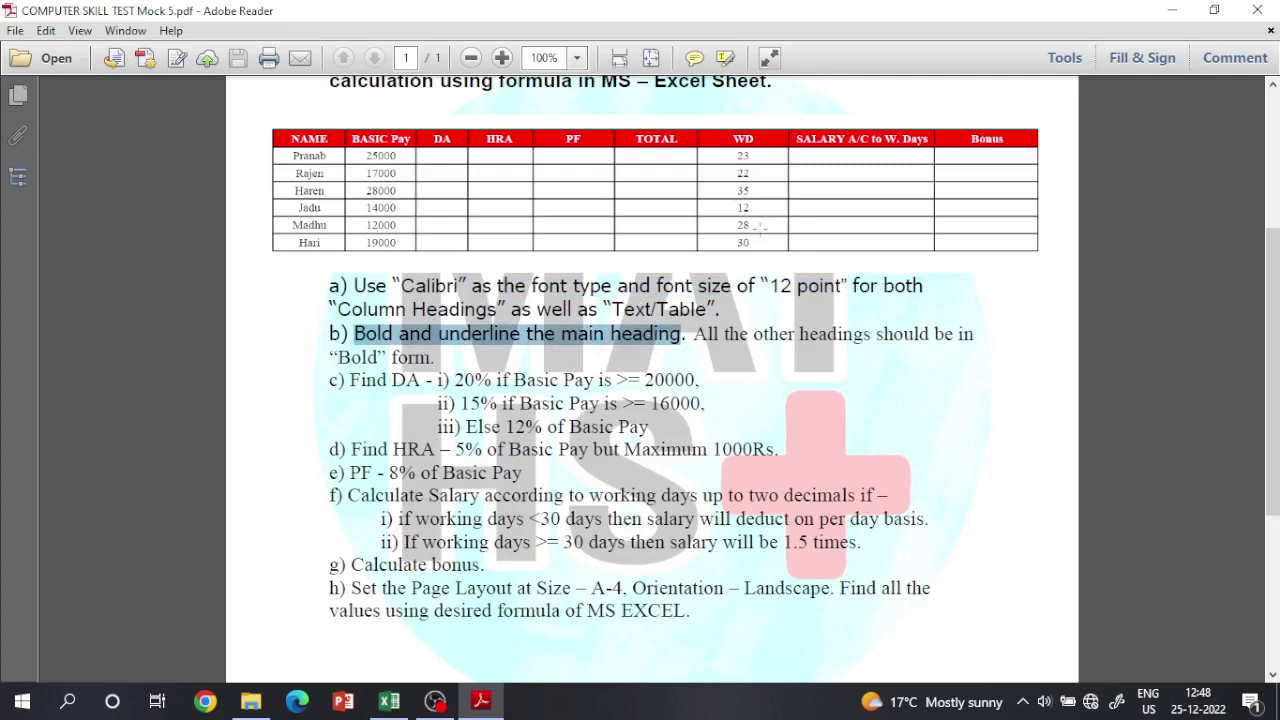
pyautogui.click(696, 333)
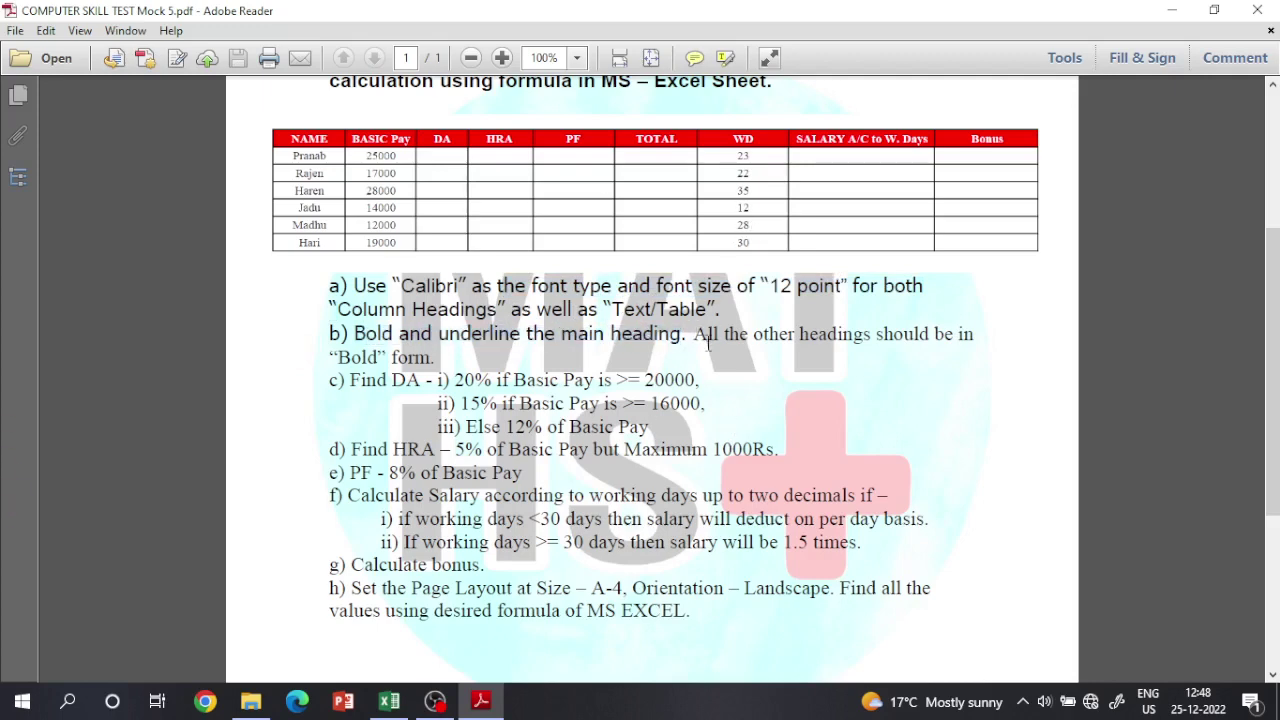
pyautogui.moveTo(698, 340); pyautogui.dragTo(967, 344)
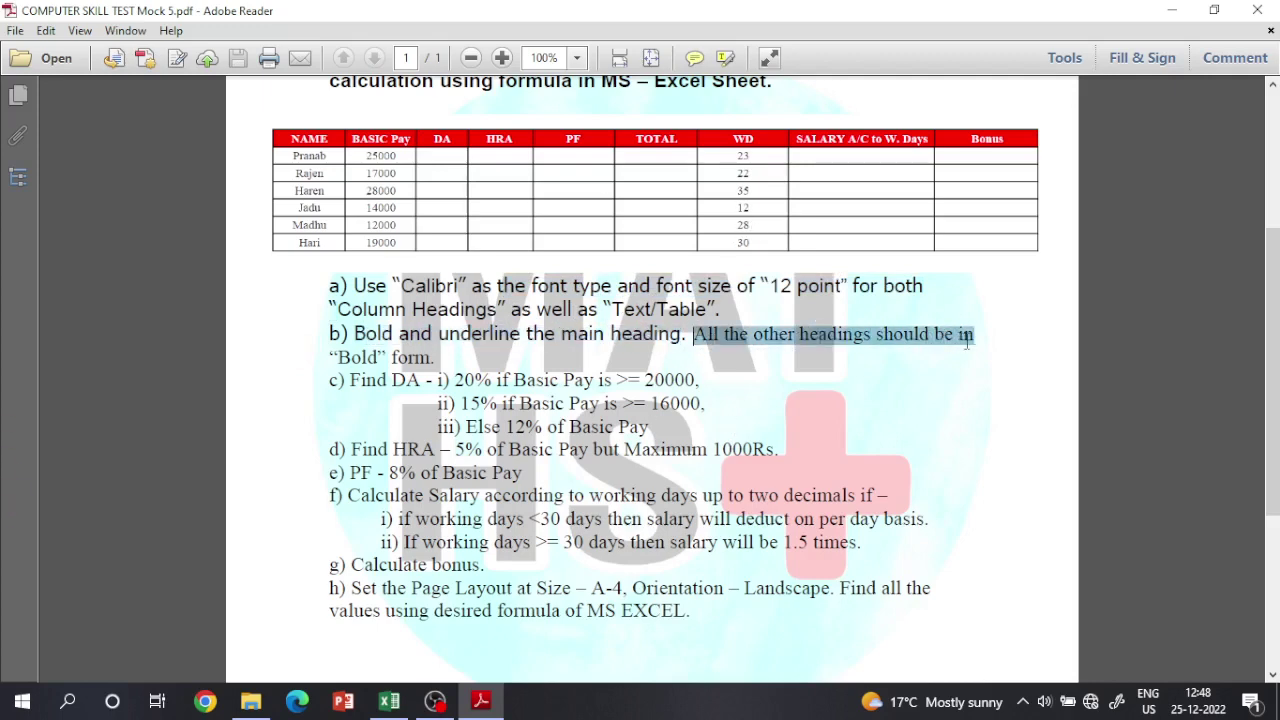
pyautogui.moveTo(343, 385); pyautogui.dragTo(962, 146)
pyautogui.moveTo(993, 375); pyautogui.dragTo(940, 427)
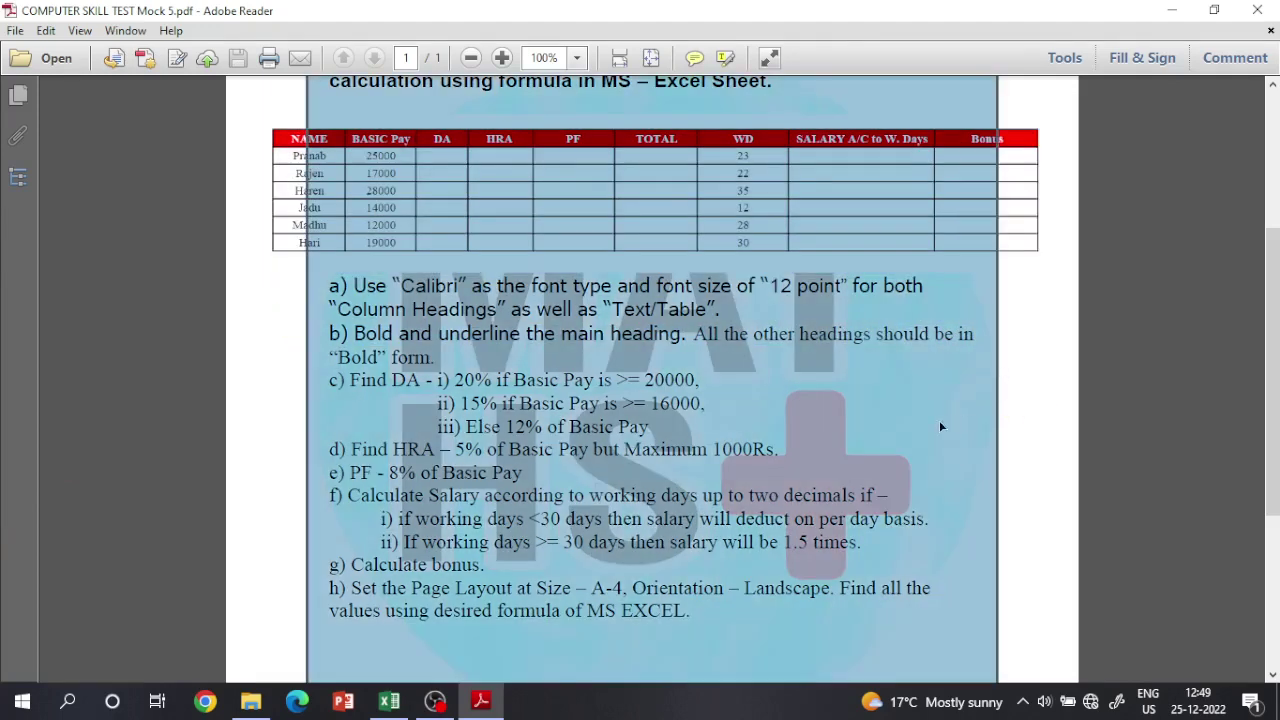
pyautogui.click(1035, 386)
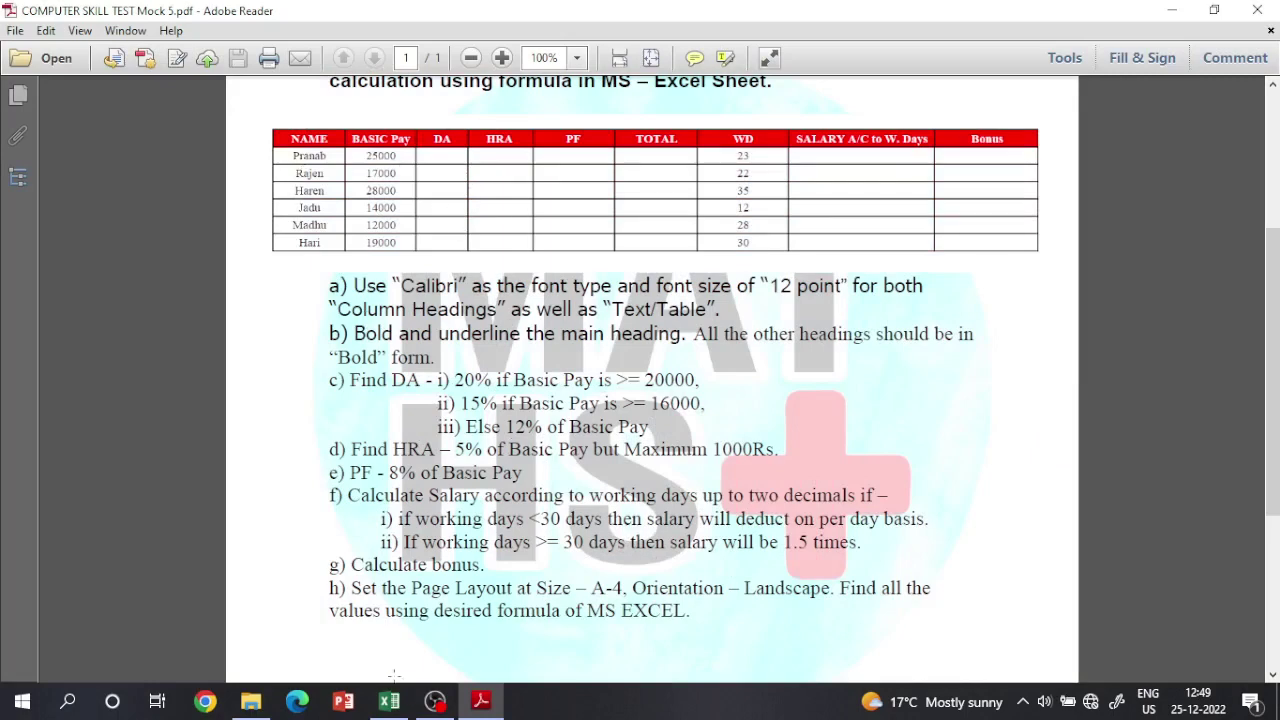
# Switch to the Book2 workbook in Excel and open Sheet5 with the salary table
pyautogui.moveTo(389, 701); pyautogui.dragTo(435, 701)
pyautogui.click(435, 700)
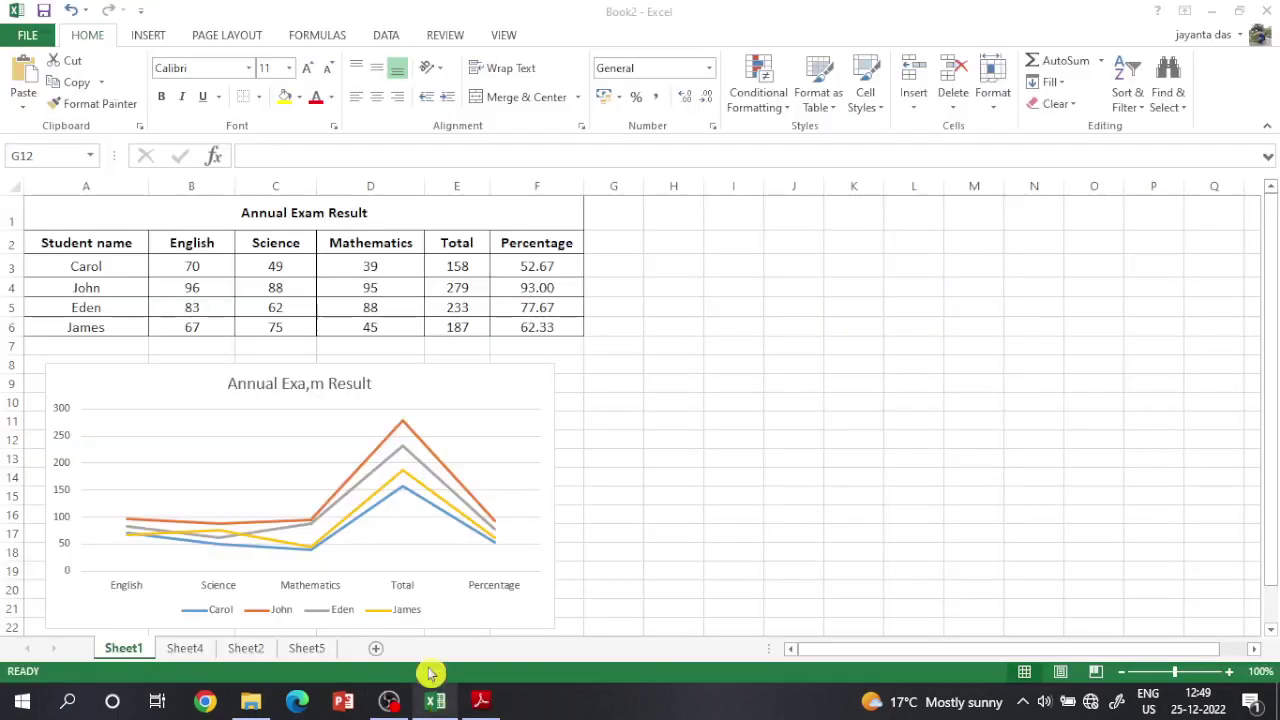
pyautogui.click(307, 648)
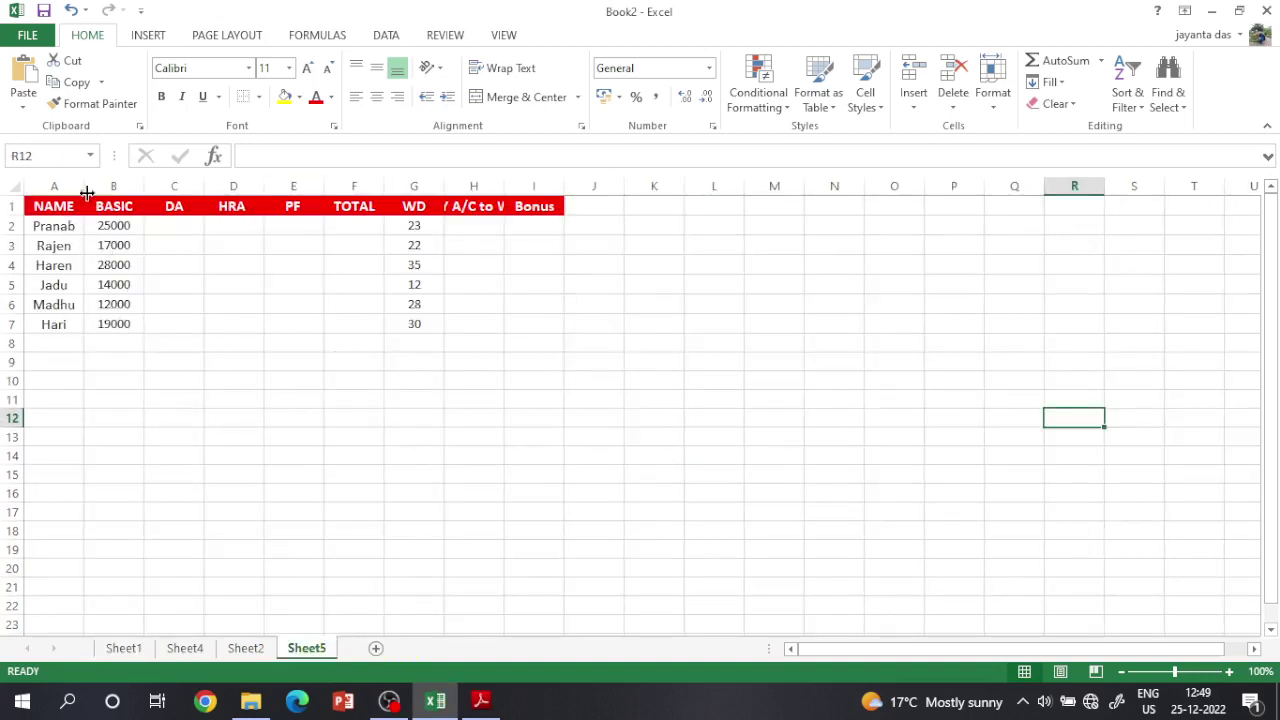
# Widen the NAME, BASIC, SALARY A/C to W. Days and Bonus columns so their headings fit
pyautogui.moveTo(87, 192); pyautogui.dragTo(164, 188)
pyautogui.doubleClick(151, 206)
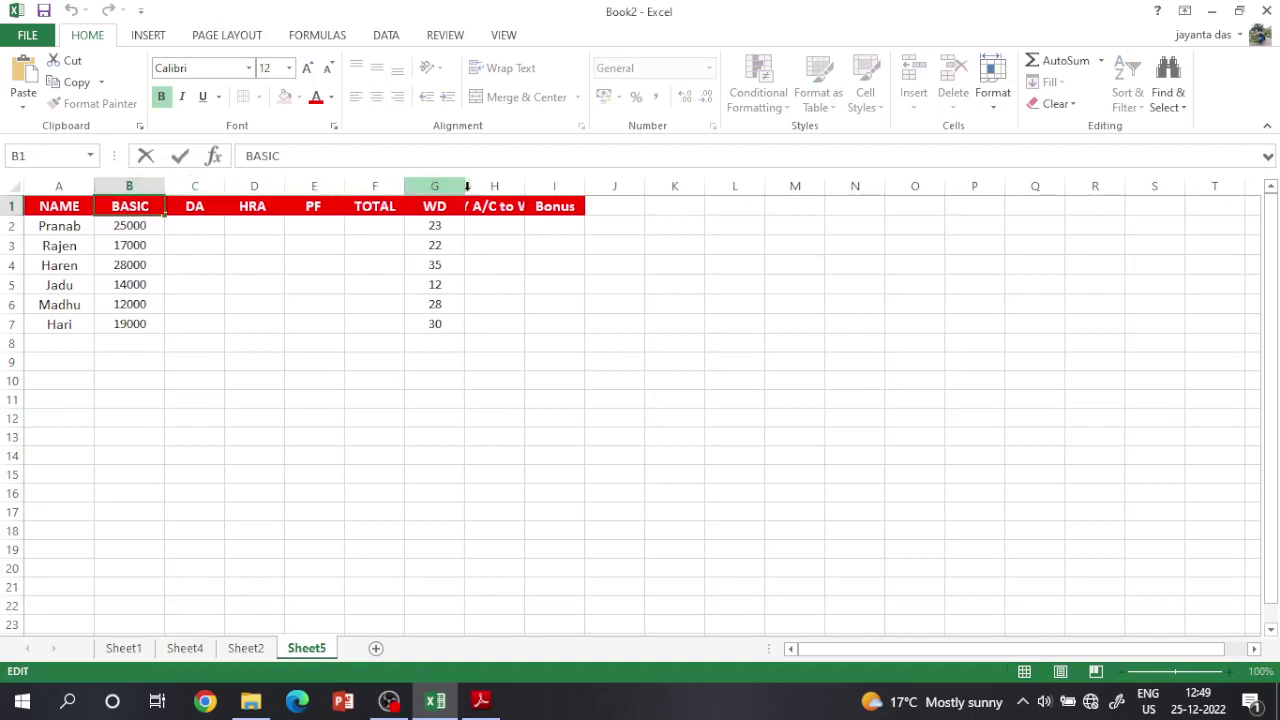
pyautogui.click(496, 206)
pyautogui.moveTo(524, 180); pyautogui.dragTo(628, 181)
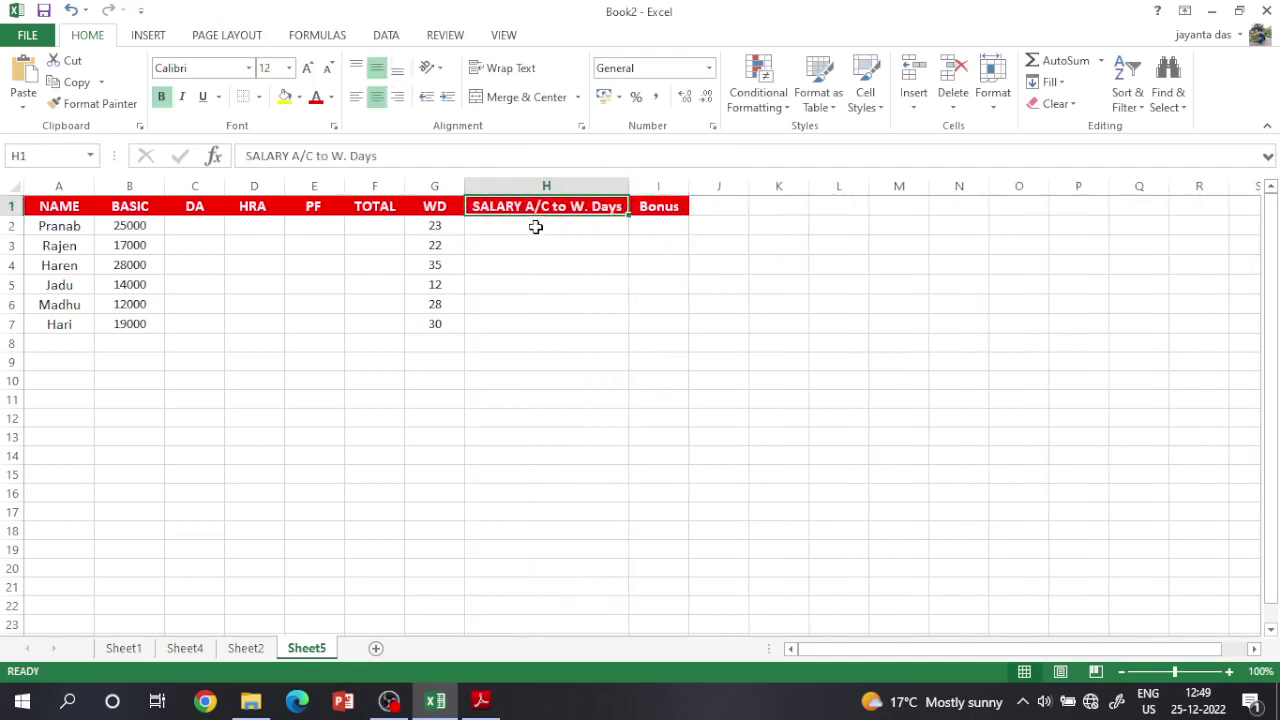
pyautogui.moveTo(687, 178); pyautogui.dragTo(700, 180)
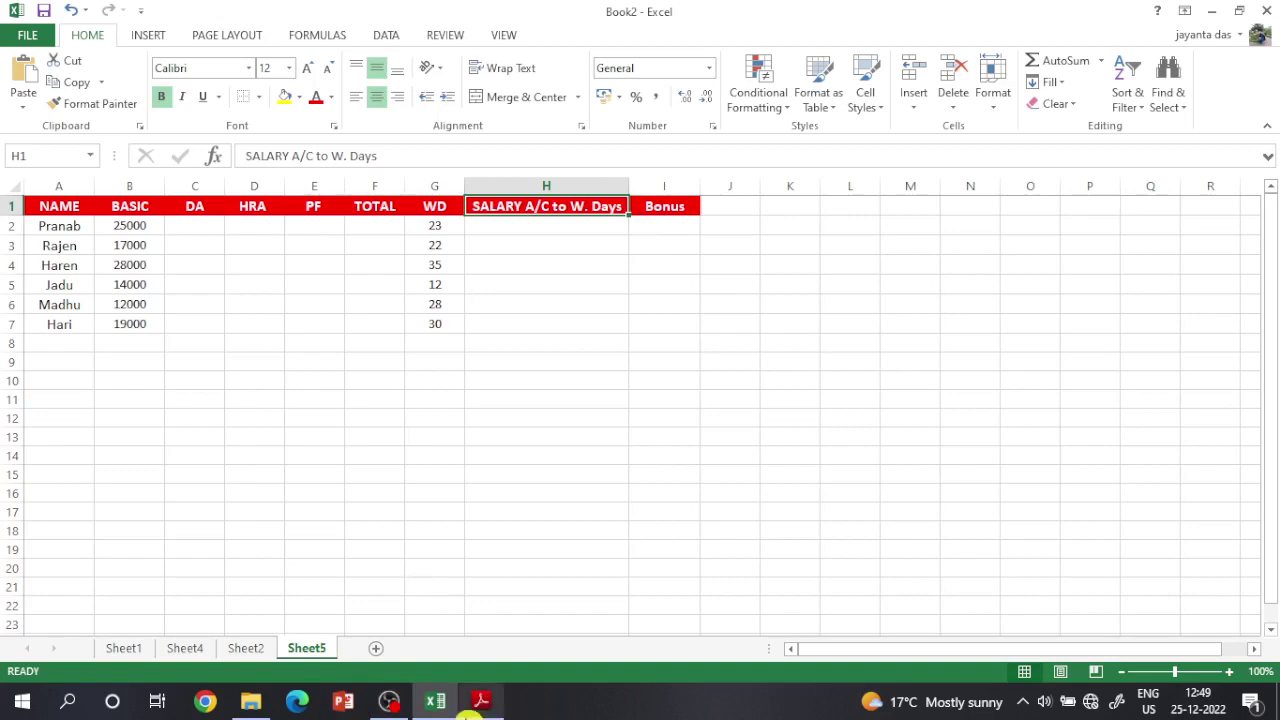
# Apply borders to all cells of the salary table in A1:I7
pyautogui.click(480, 700)
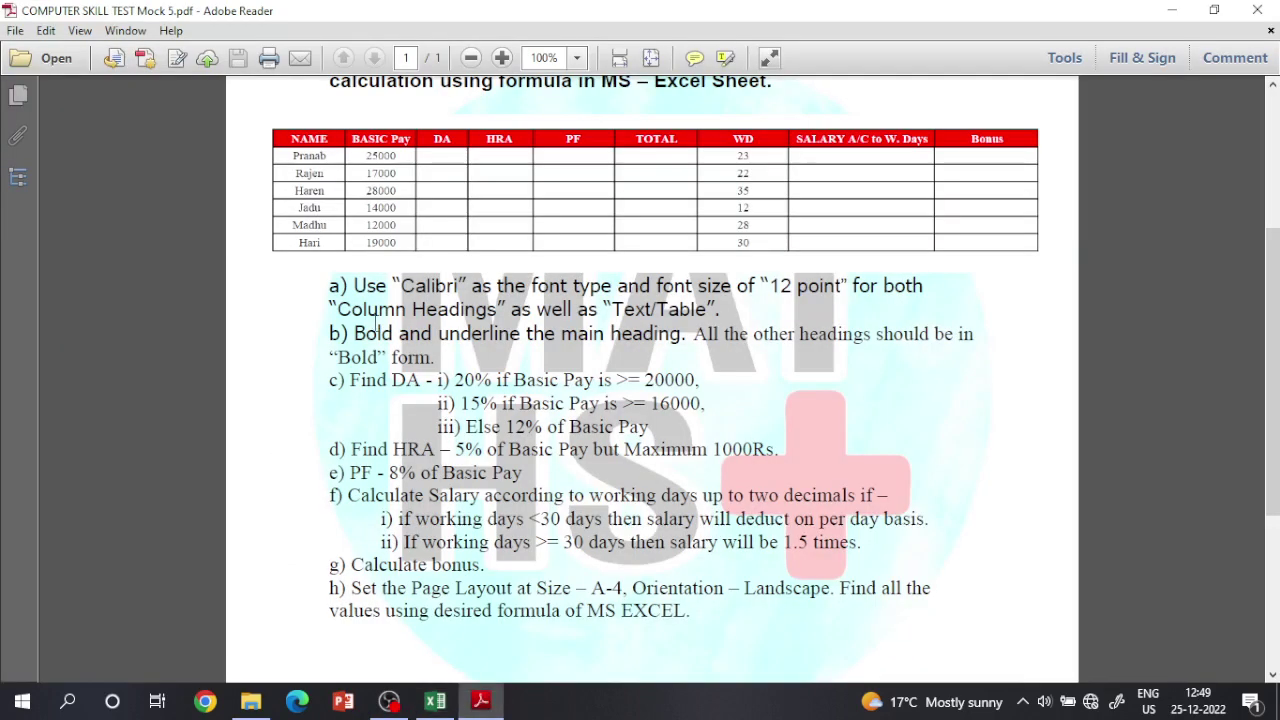
pyautogui.click(435, 700)
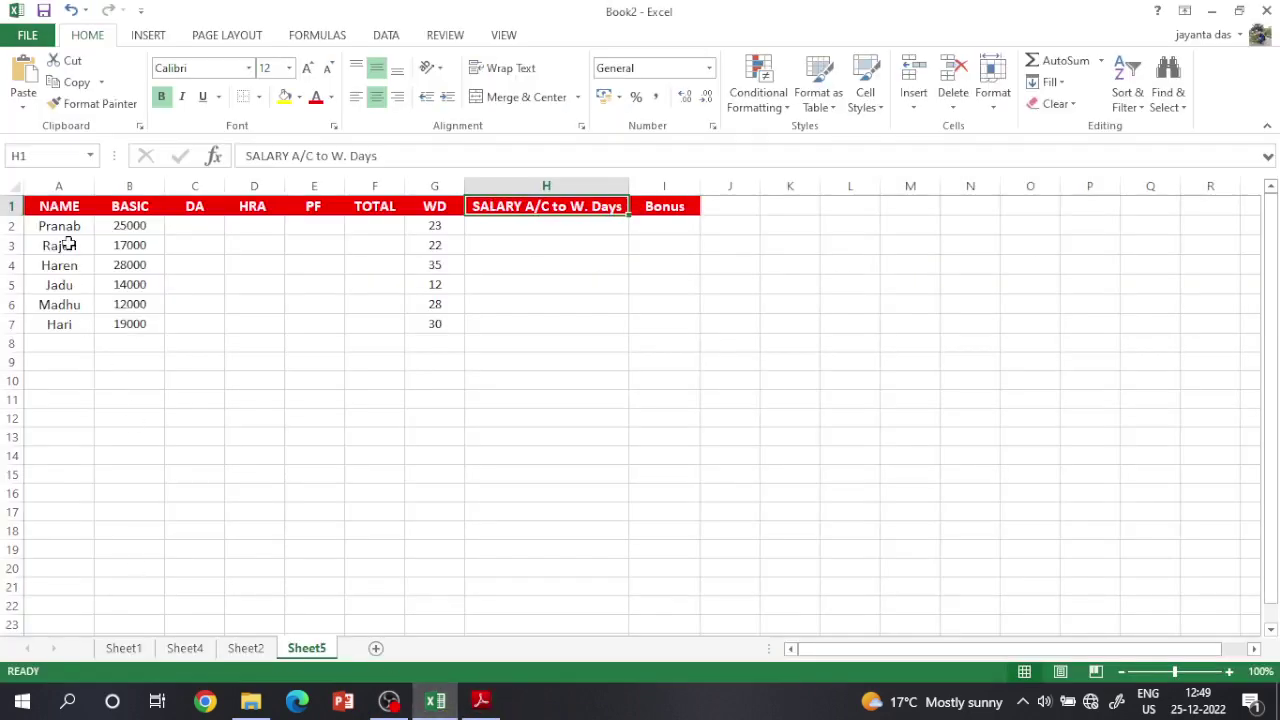
pyautogui.moveTo(58, 206); pyautogui.dragTo(654, 322)
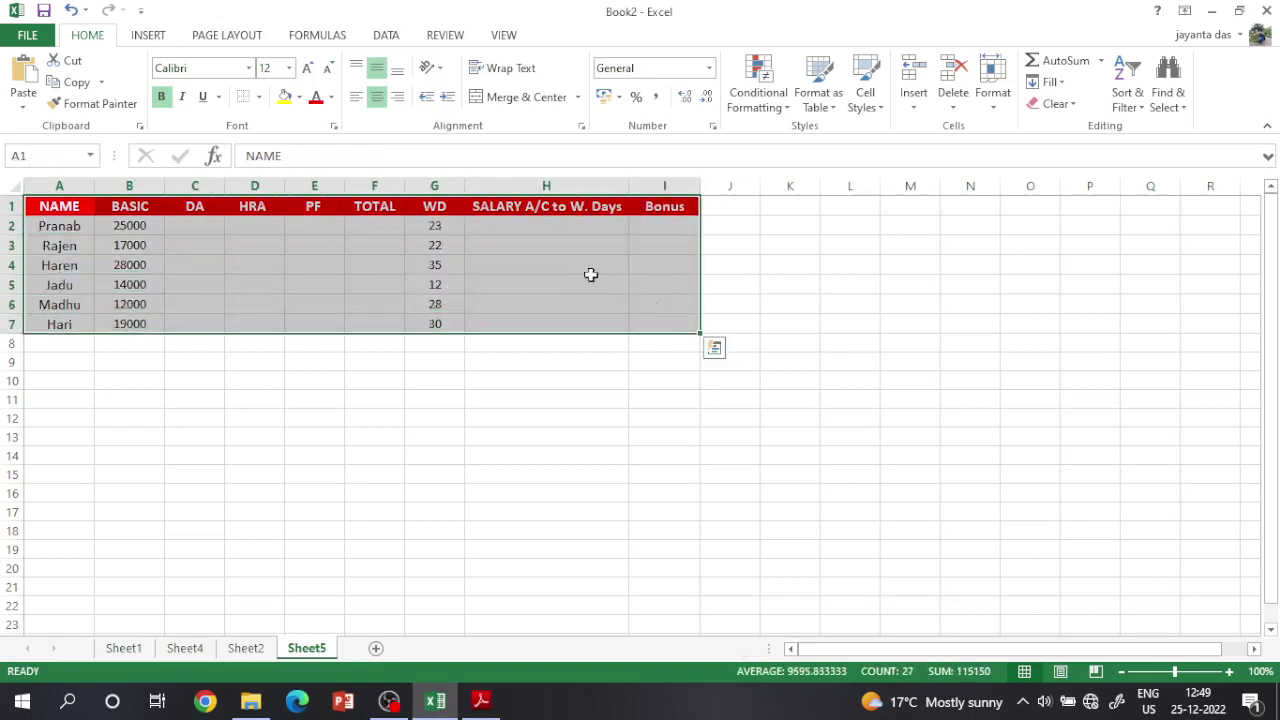
pyautogui.click(259, 97)
pyautogui.click(280, 257)
pyautogui.click(534, 488)
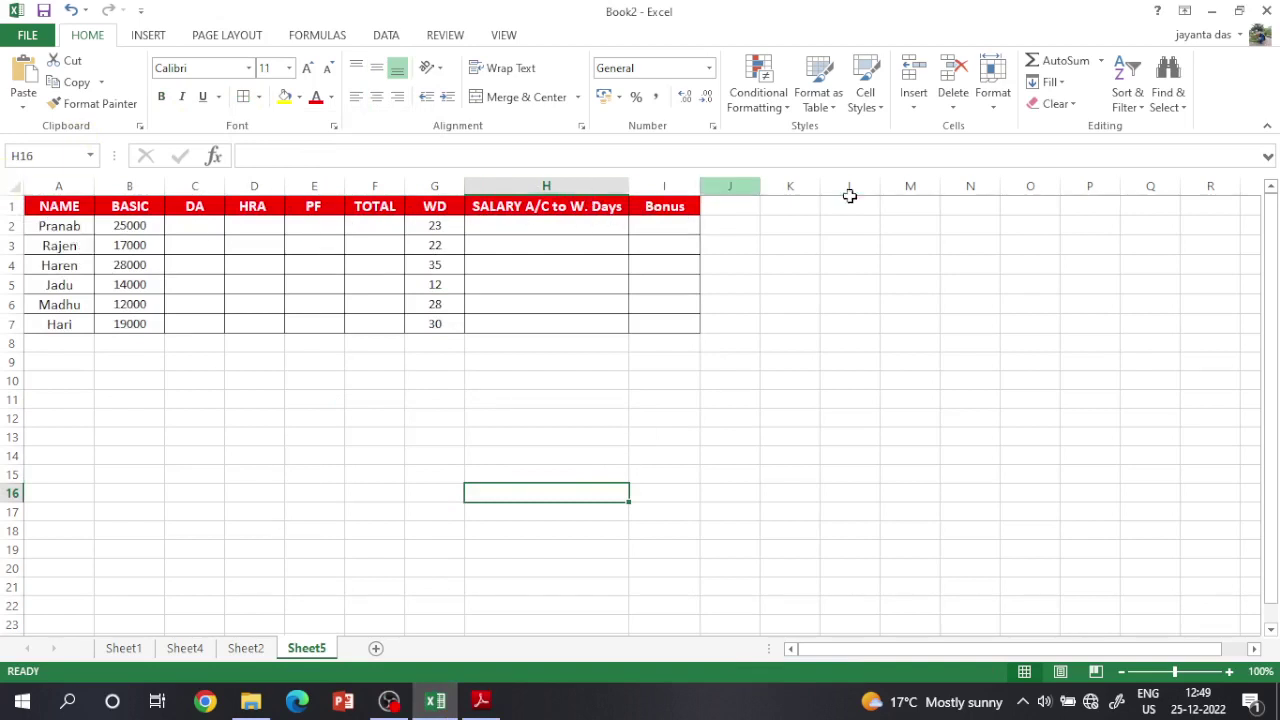
pyautogui.moveTo(54, 204); pyautogui.dragTo(658, 202)
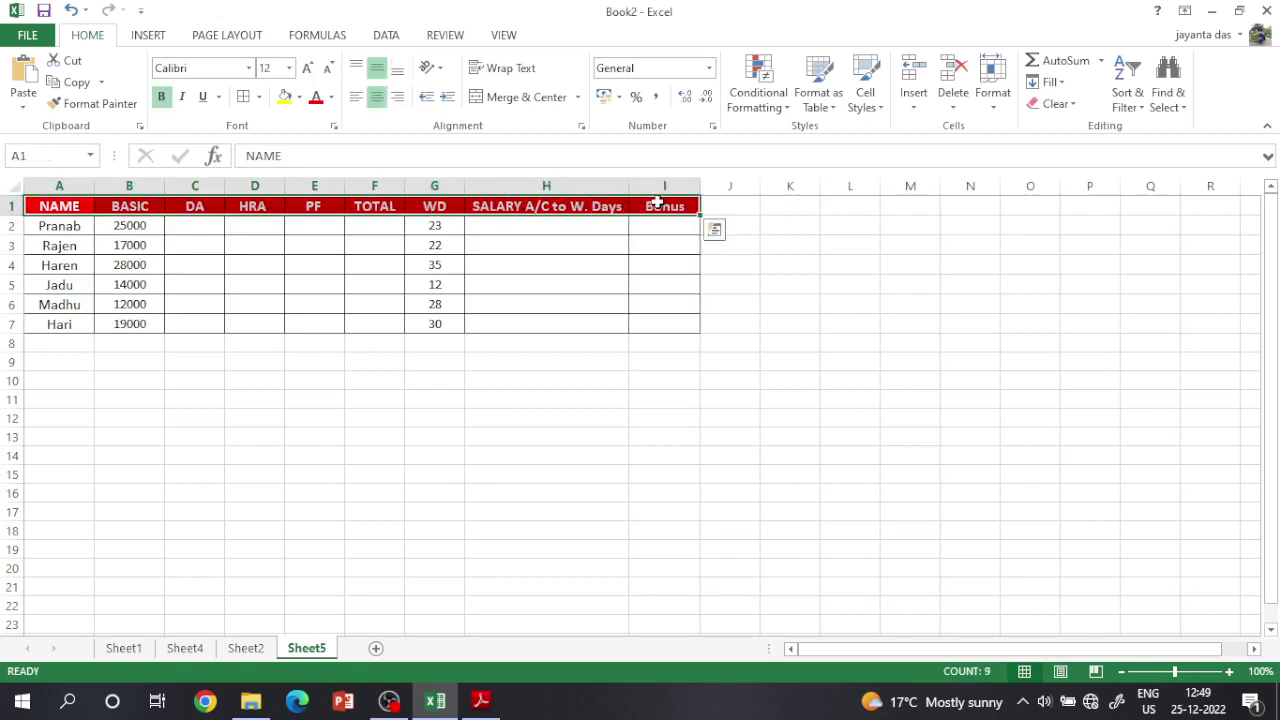
pyautogui.click(376, 364)
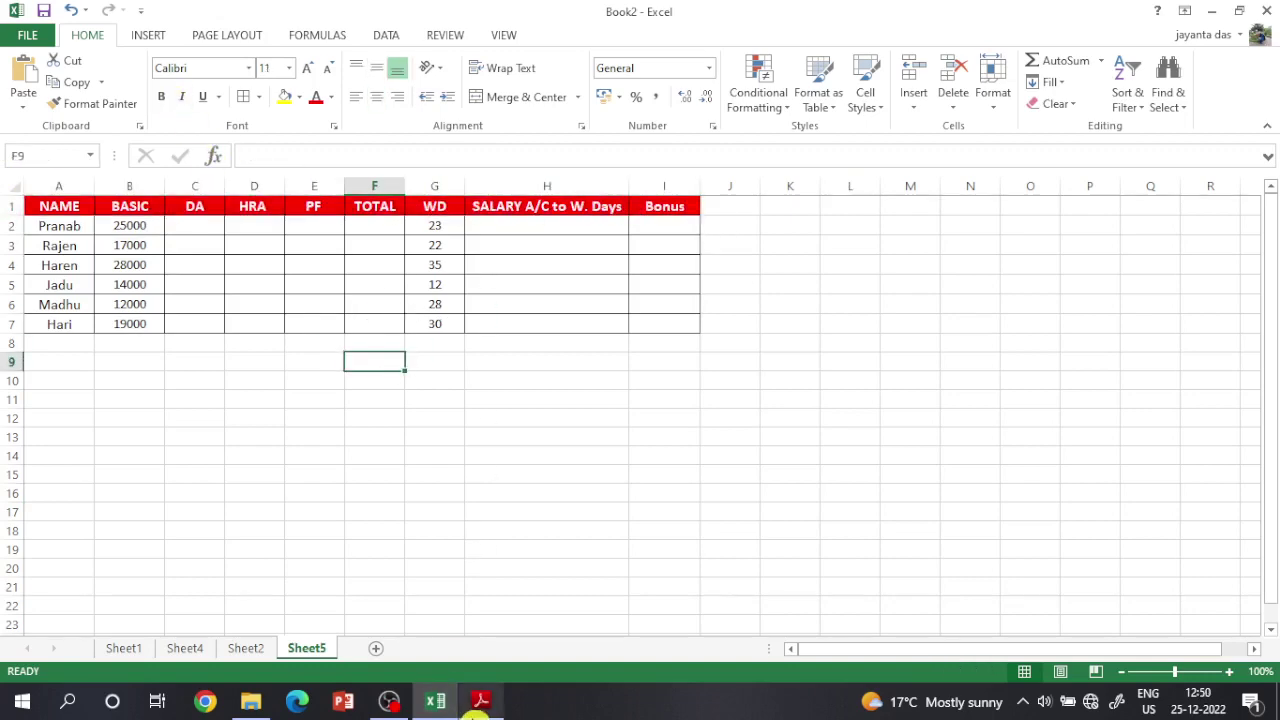
# Copy the three DA percentage rules from item c of the PDF in Adobe Reader and paste them into Sheet5 starting at cell M4
pyautogui.click(479, 699)
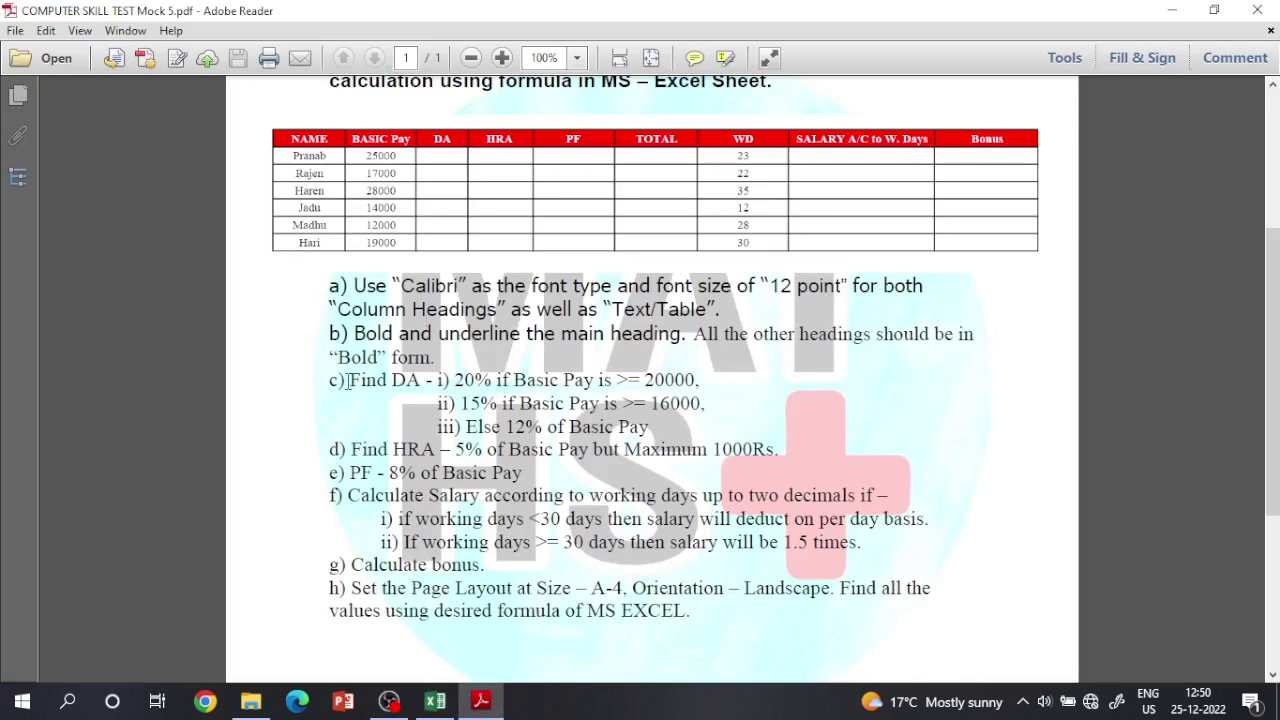
pyautogui.moveTo(437, 380); pyautogui.dragTo(632, 432)
pyautogui.hotkey('ctrl', 'c')
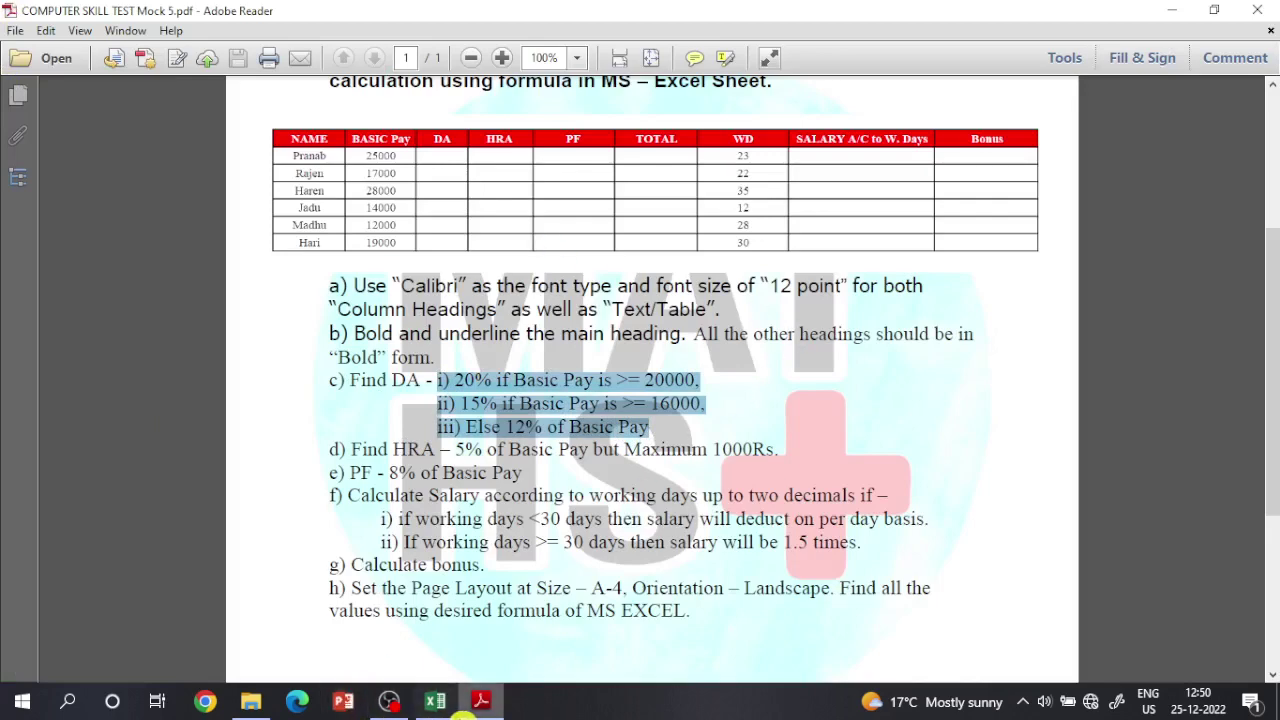
pyautogui.click(435, 700)
pyautogui.click(908, 322)
pyautogui.click(908, 264)
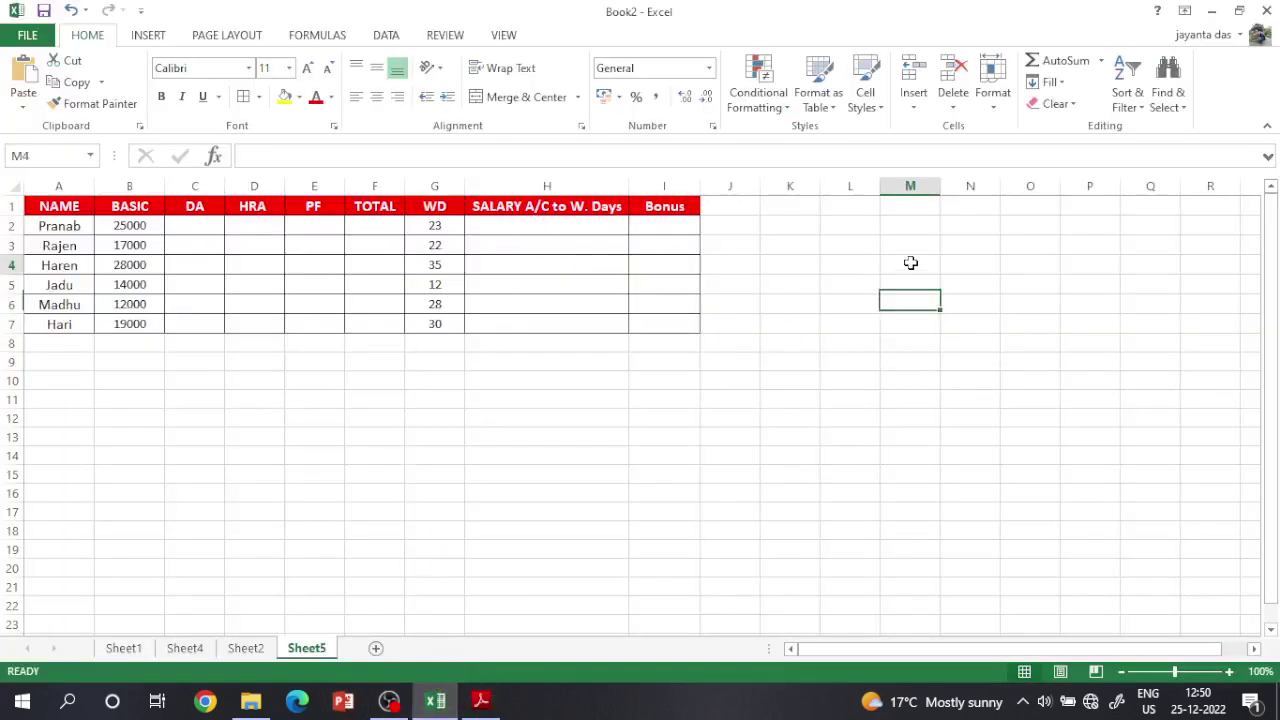
pyautogui.hotkey('ctrl', 'v')
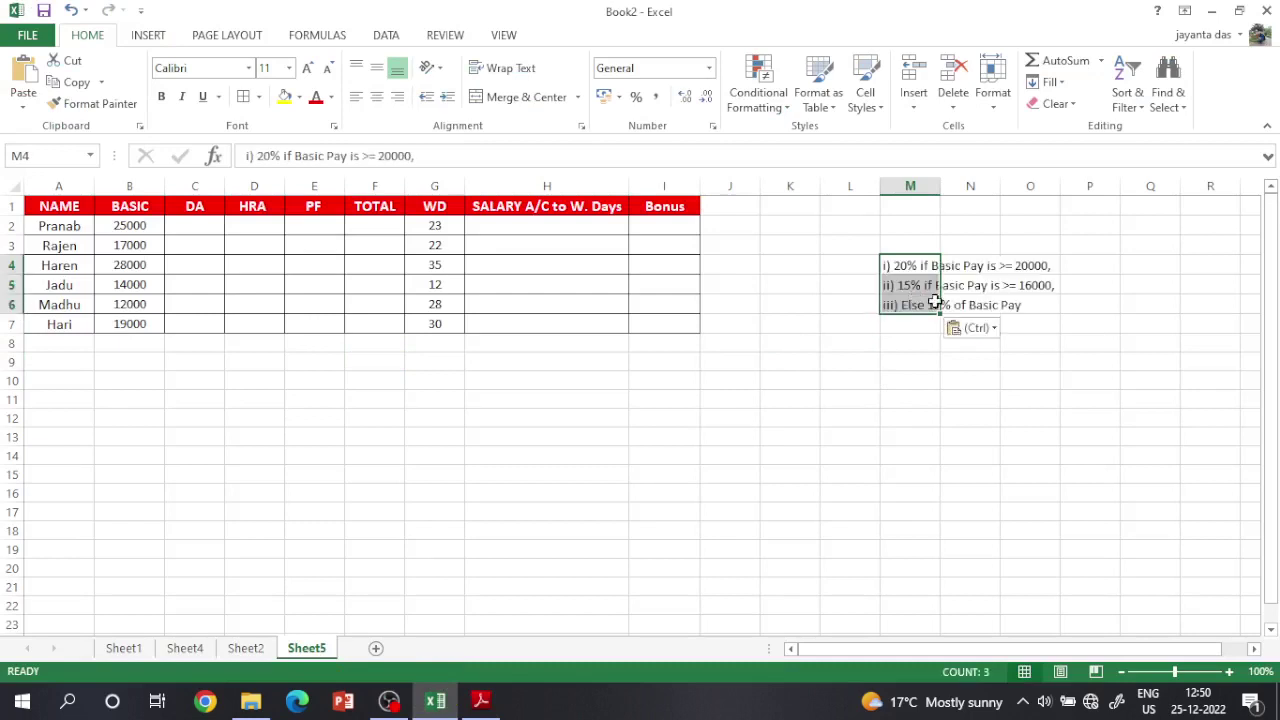
pyautogui.press('ctrl')
pyautogui.press('Escape')
pyautogui.click(1100, 417)
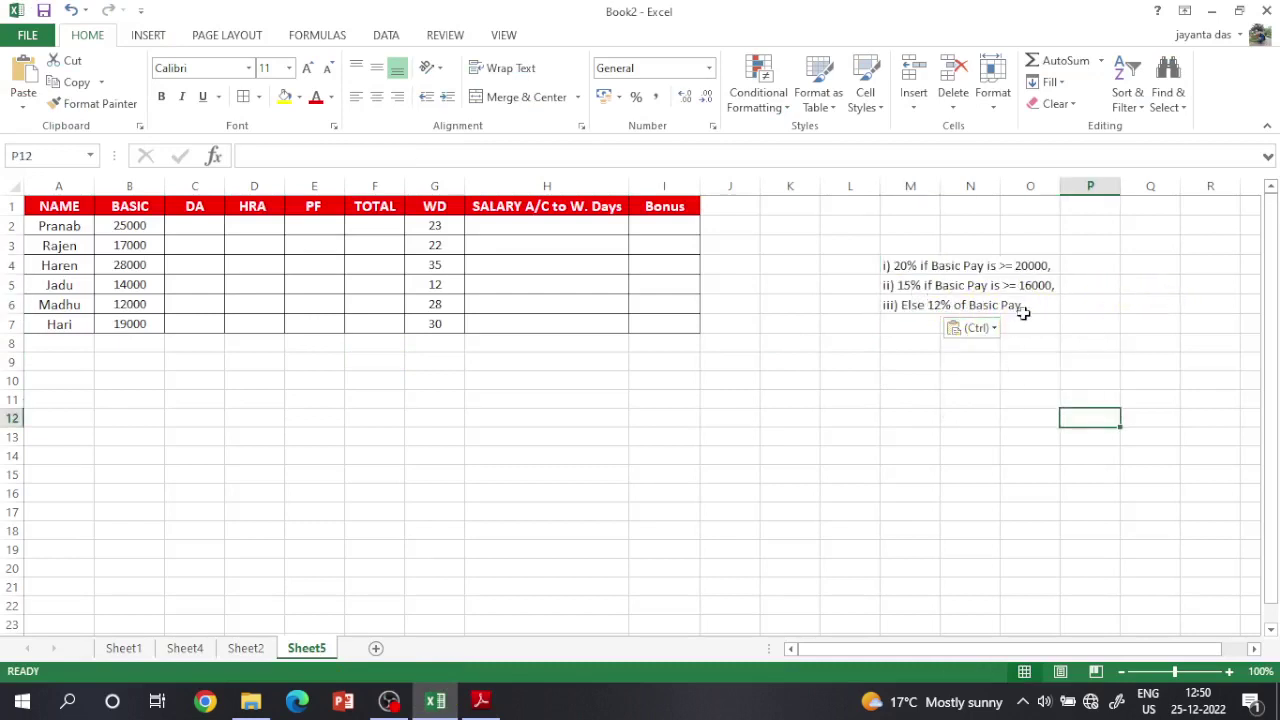
pyautogui.click(175, 225)
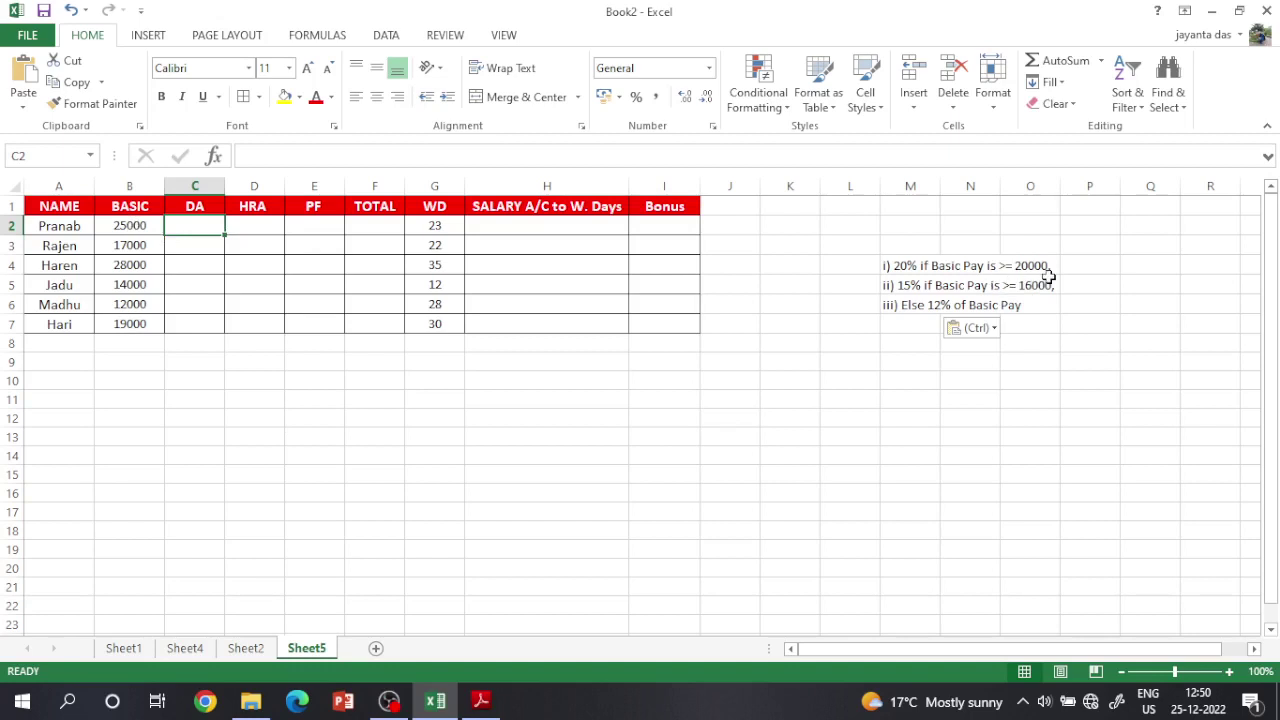
pyautogui.click(900, 266)
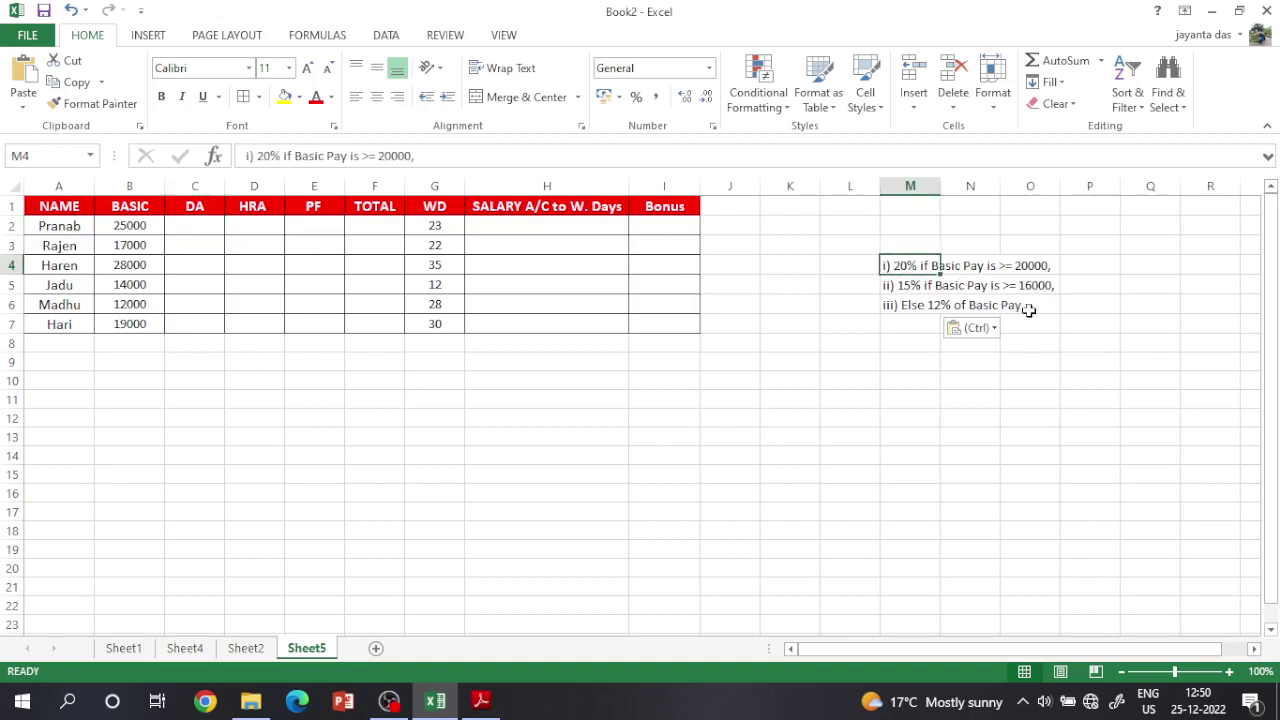
pyautogui.click(1088, 380)
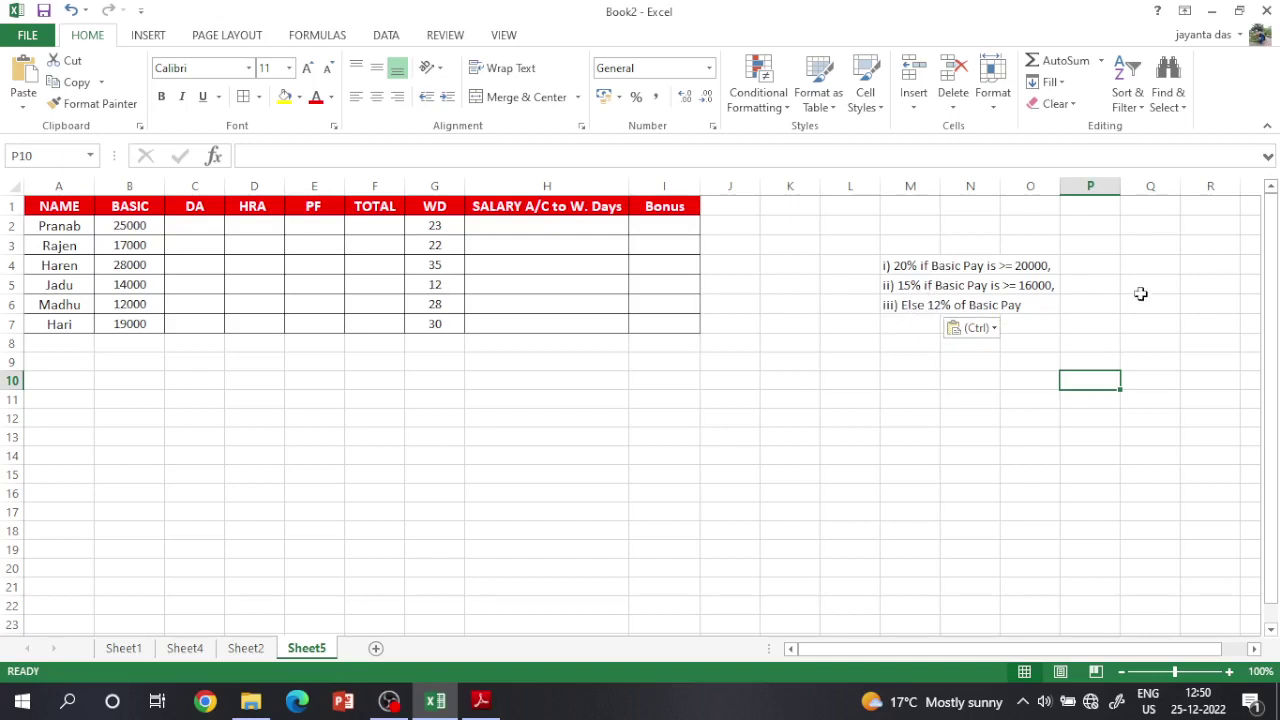
# Begin the DA formula in C2 with an IF that returns B2*20% when B2>=20000
pyautogui.click(188, 225)
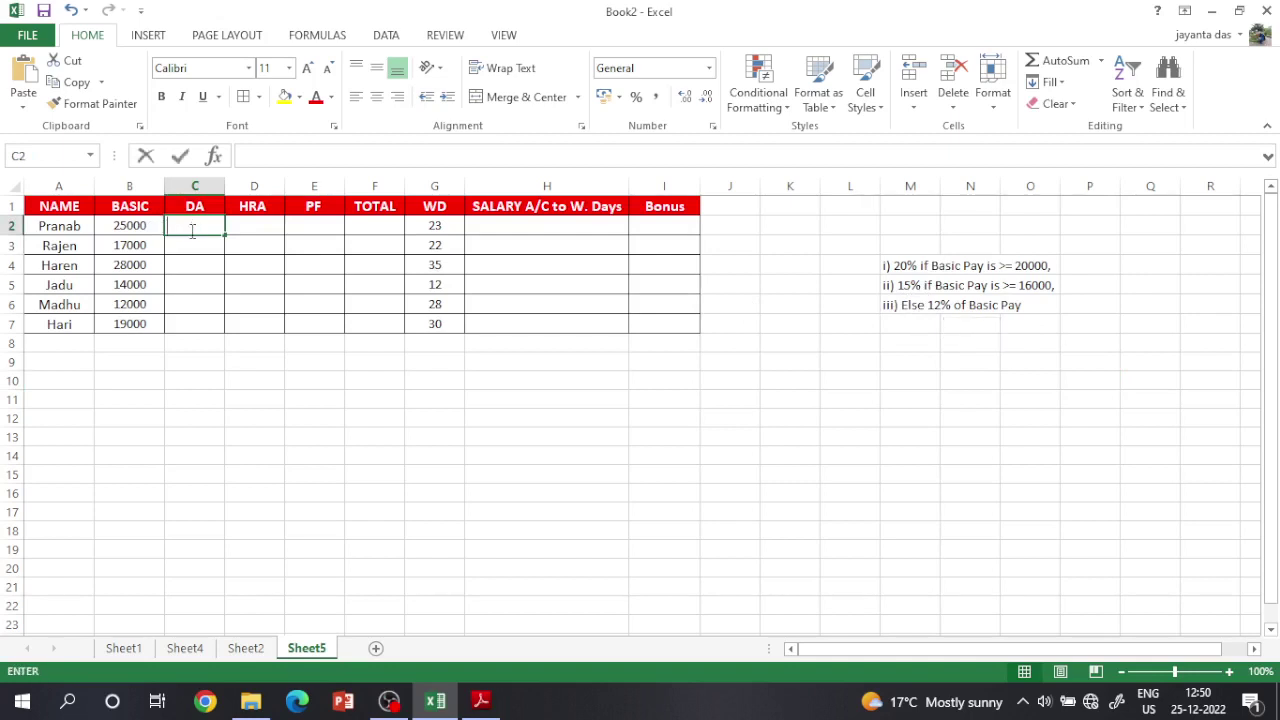
pyautogui.write('=')
pyautogui.write('=if')
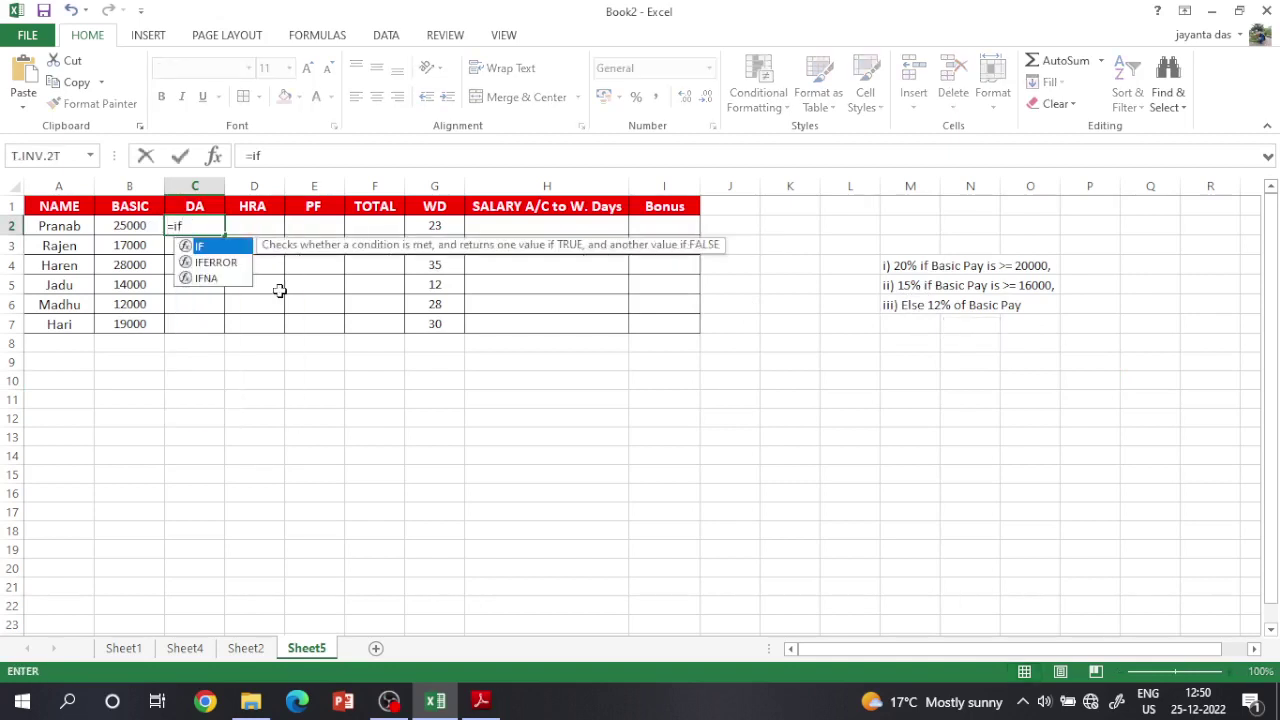
pyautogui.write('(')
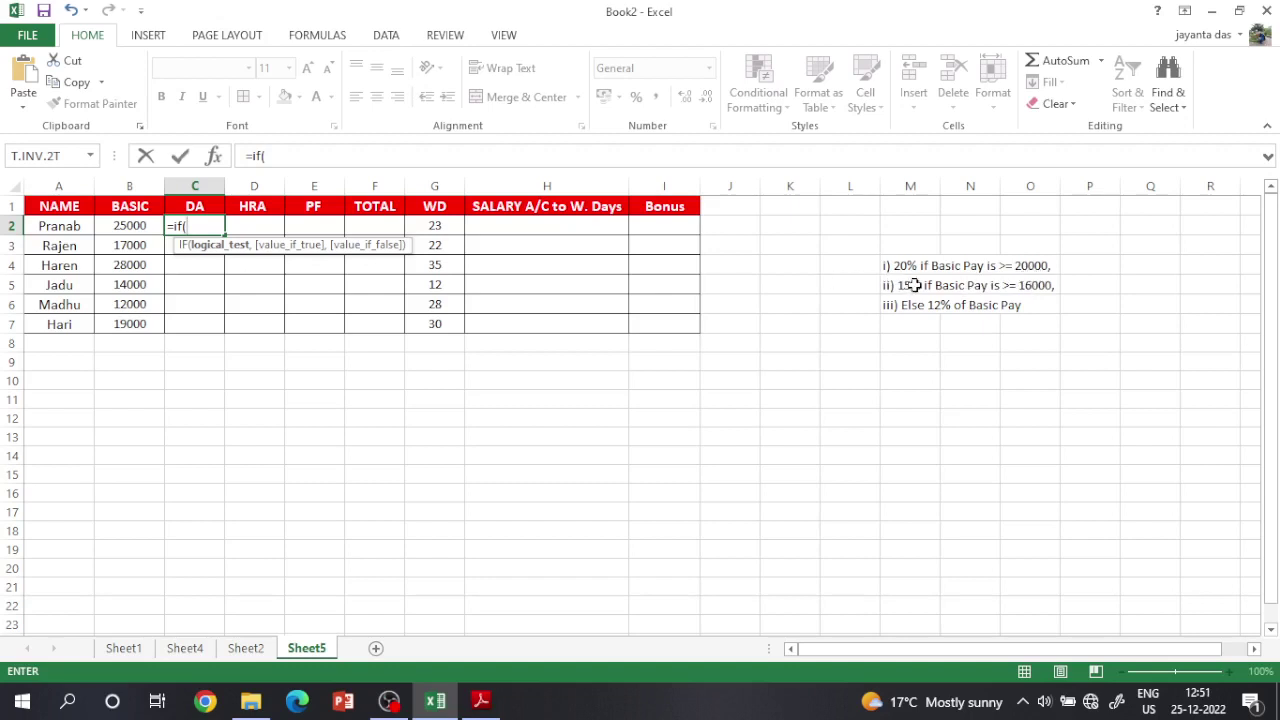
pyautogui.click(130, 226)
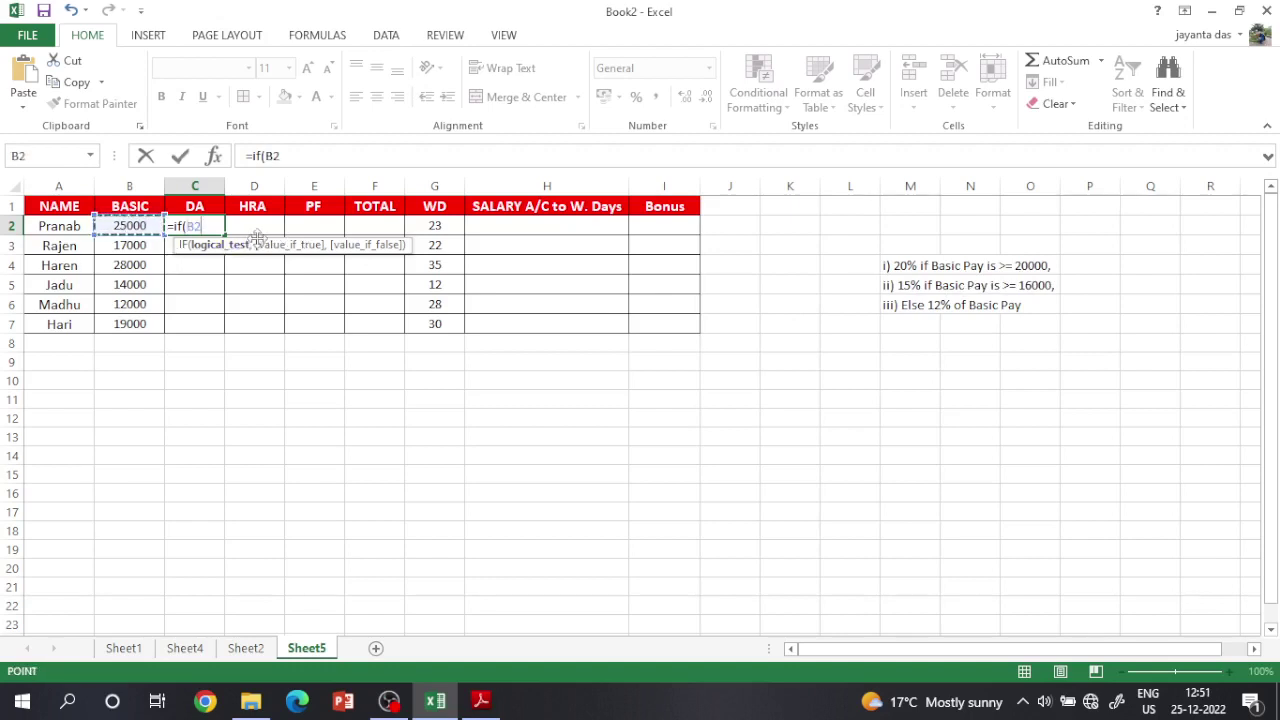
pyautogui.write('>=20000')
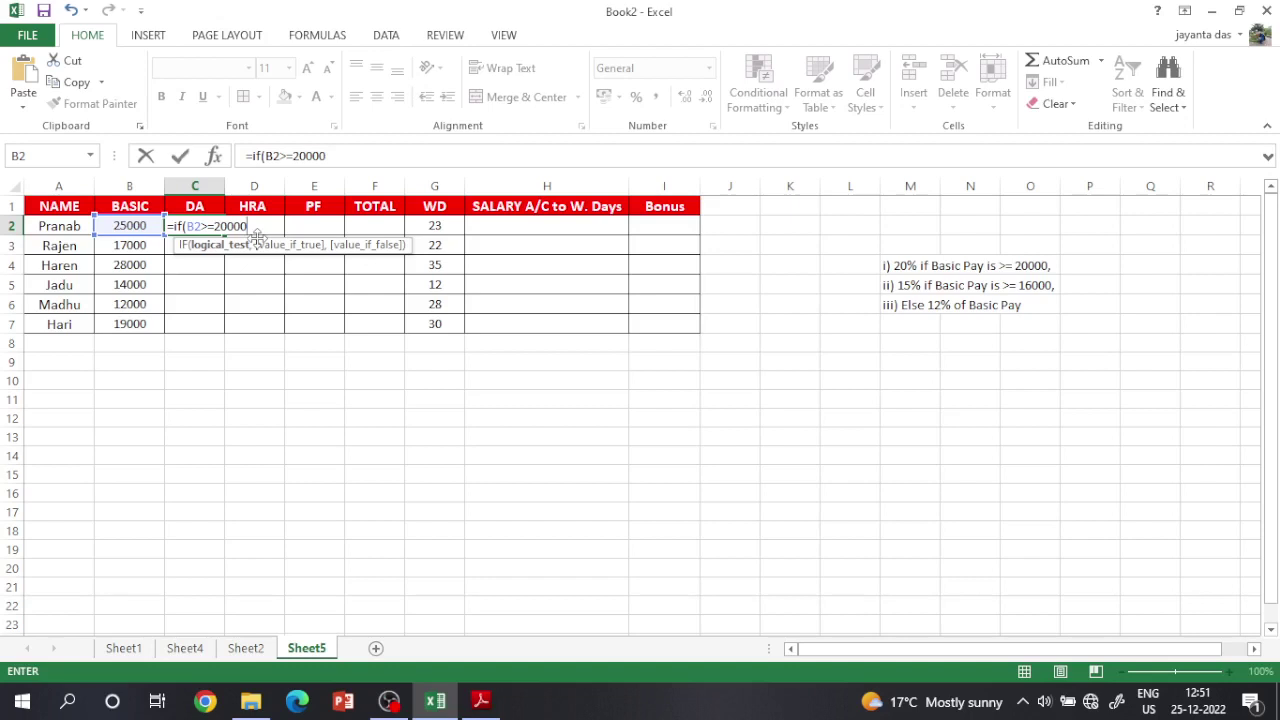
pyautogui.write(',')
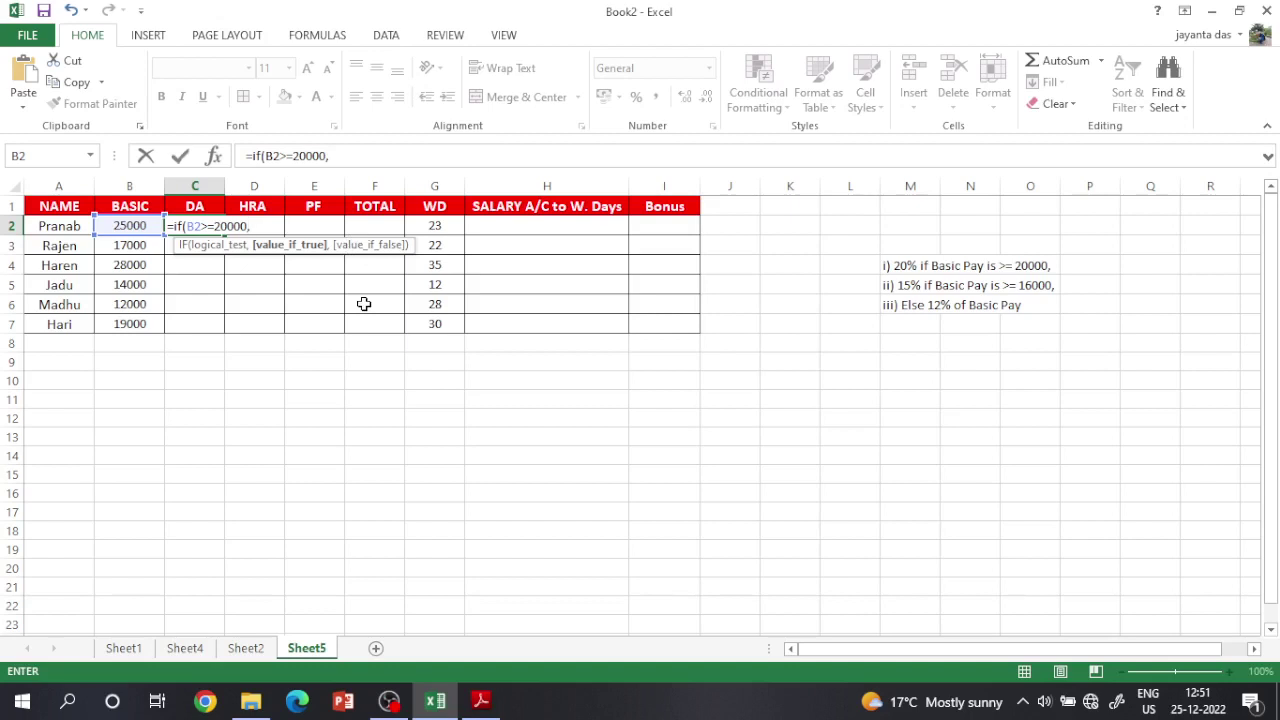
pyautogui.click(131, 226)
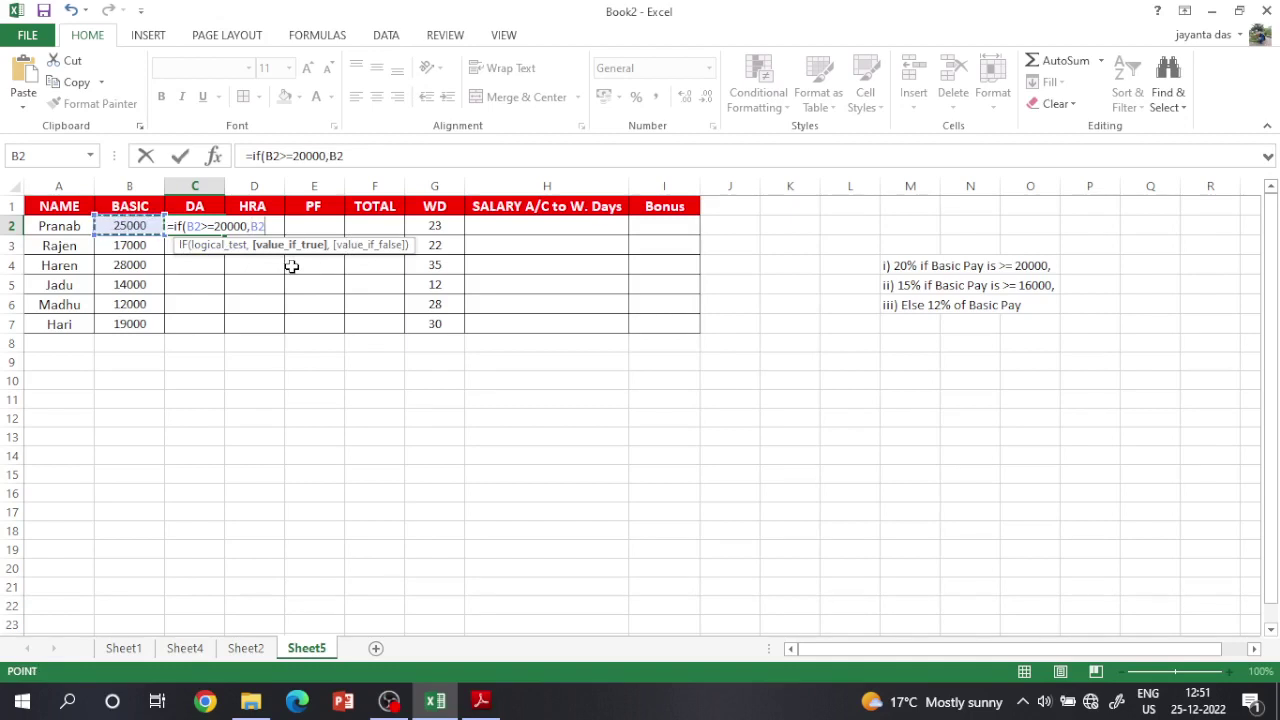
pyautogui.write('*')
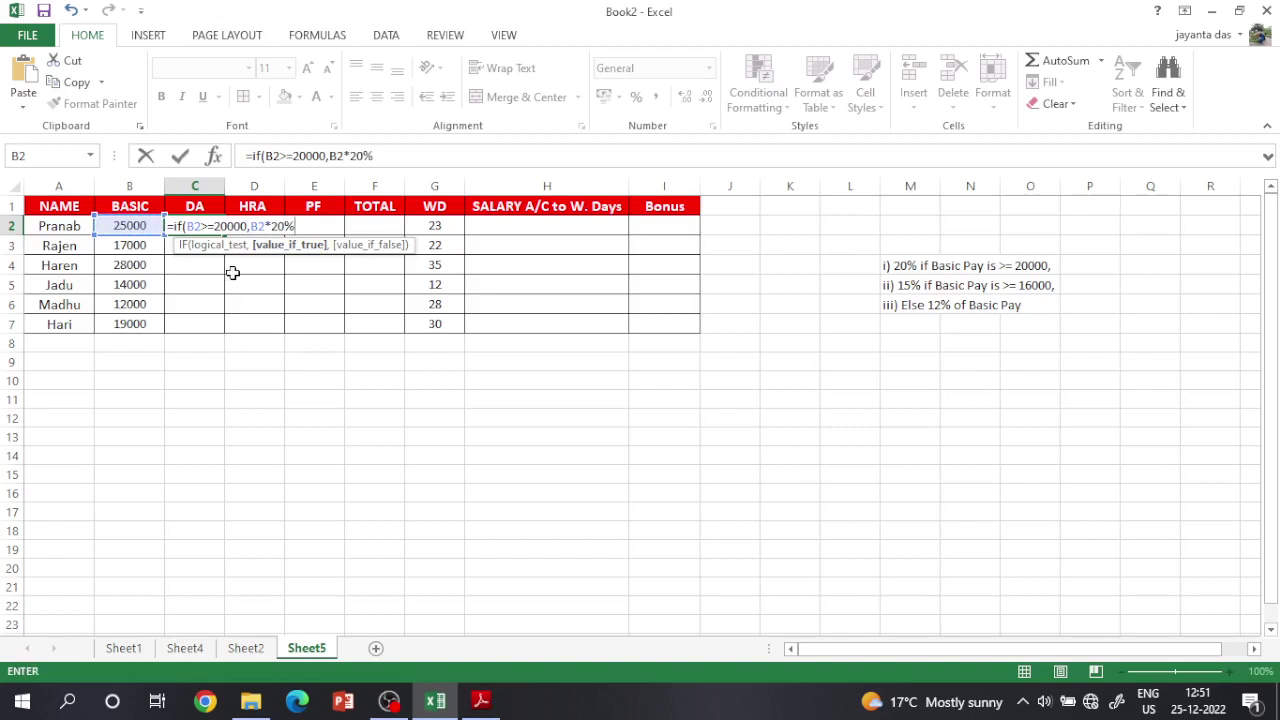
pyautogui.write('20%,')
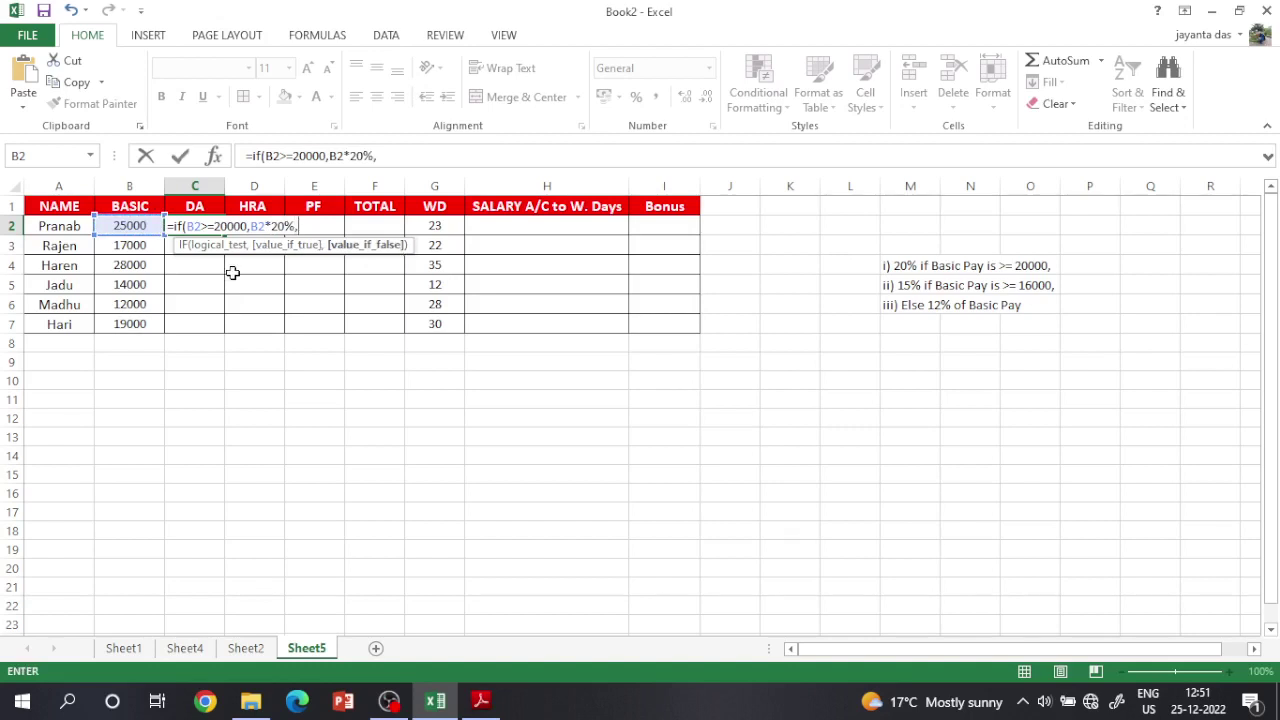
# Complete the C2 formula with a nested IF returning B2*15% when B2>=16000, otherwise B2*12%
pyautogui.write('if')
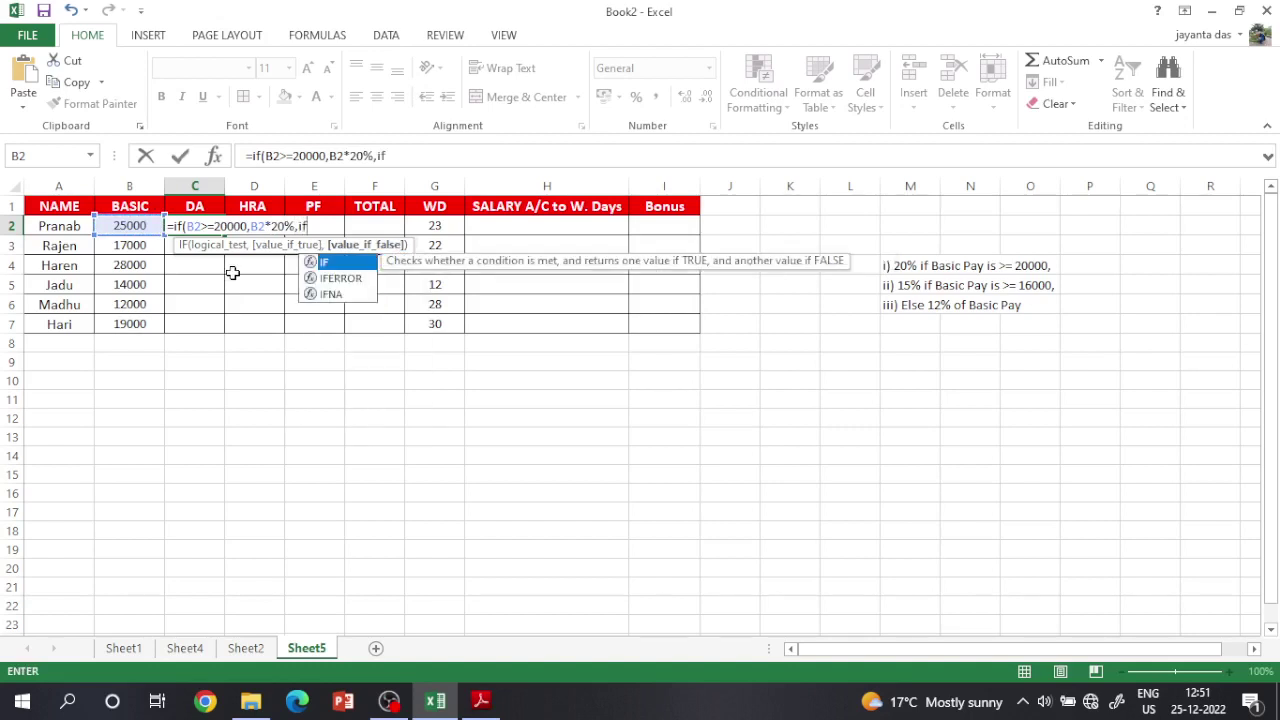
pyautogui.write('(')
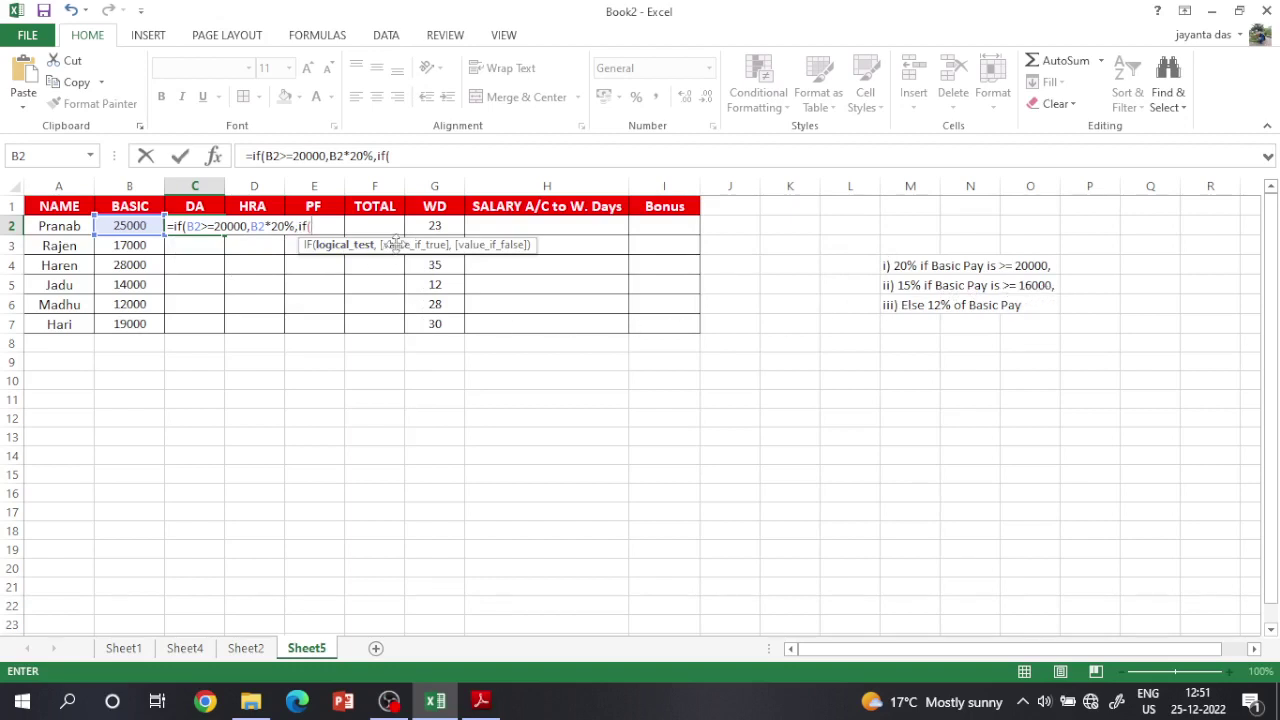
pyautogui.click(129, 225)
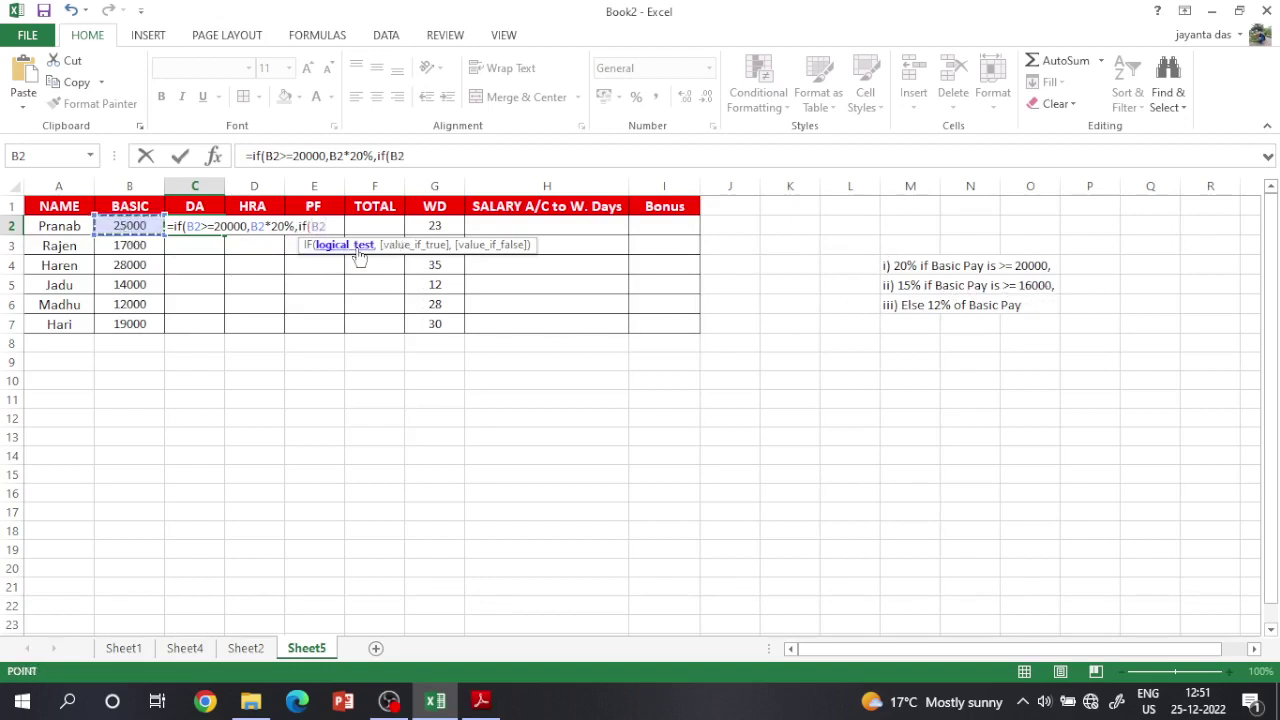
pyautogui.write('>=160')
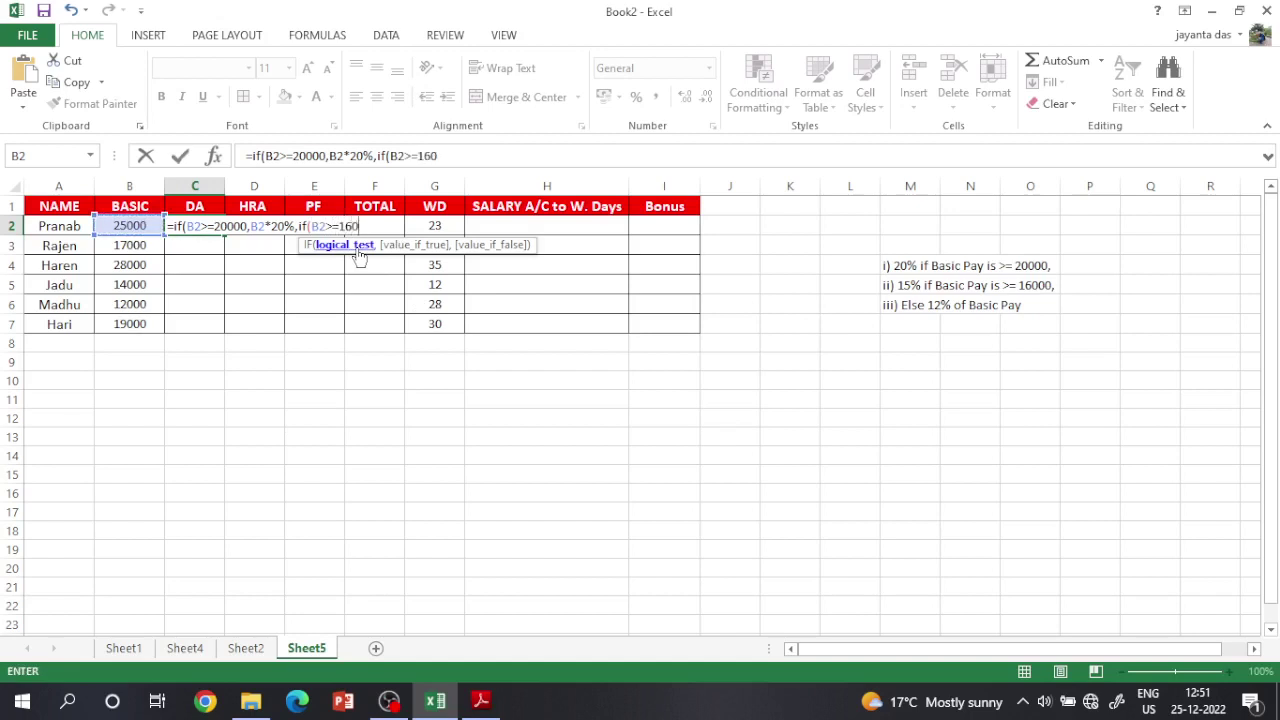
pyautogui.write('00,')
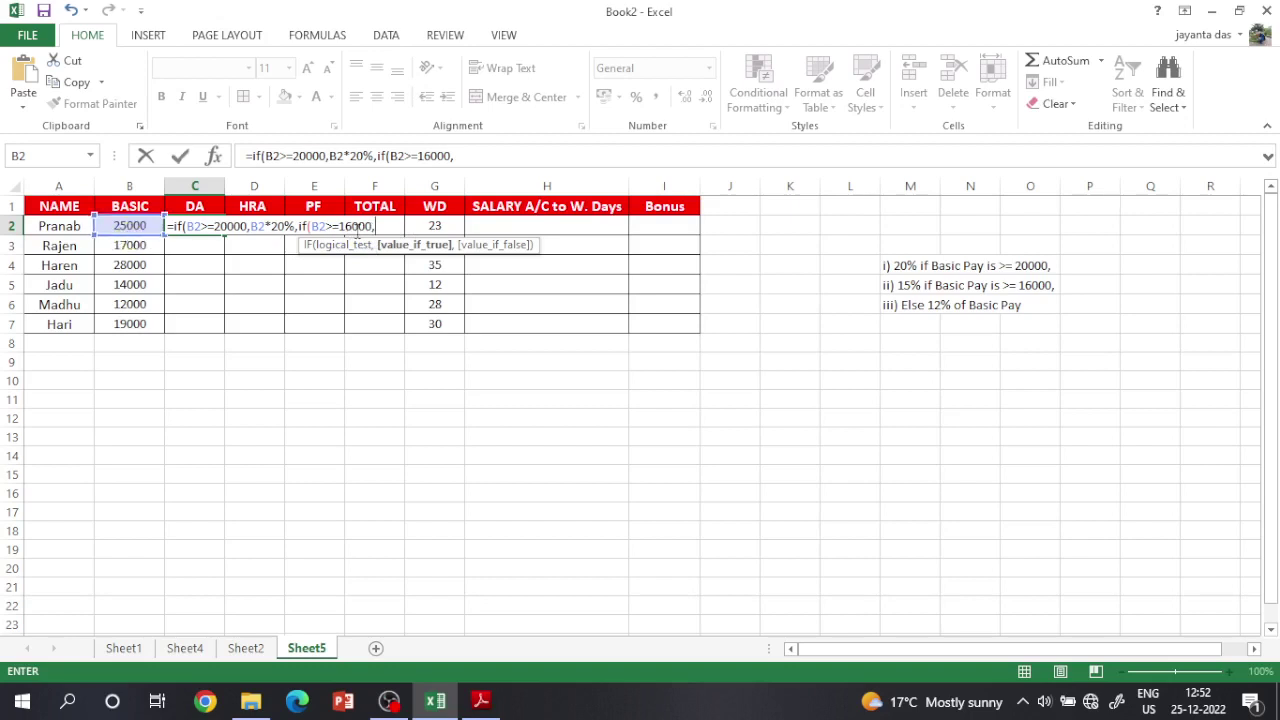
pyautogui.press('F2')
pyautogui.write('B2')
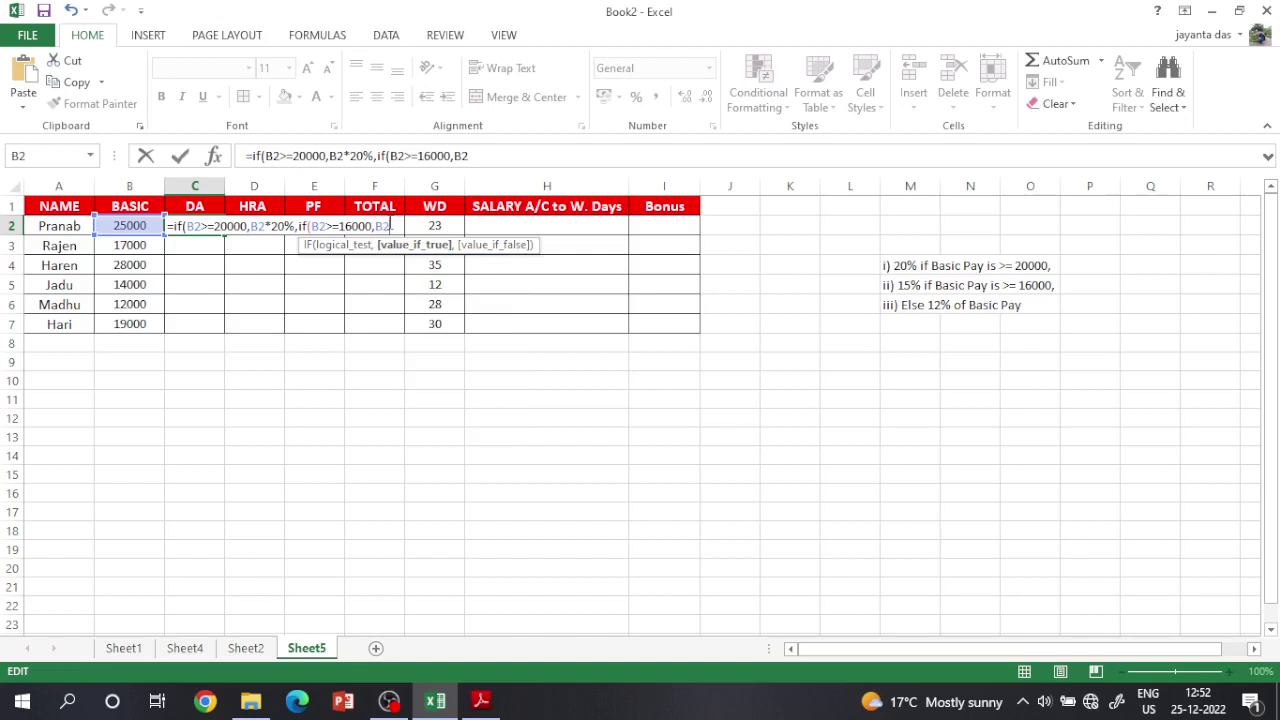
pyautogui.write('*15%')
pyautogui.write(',')
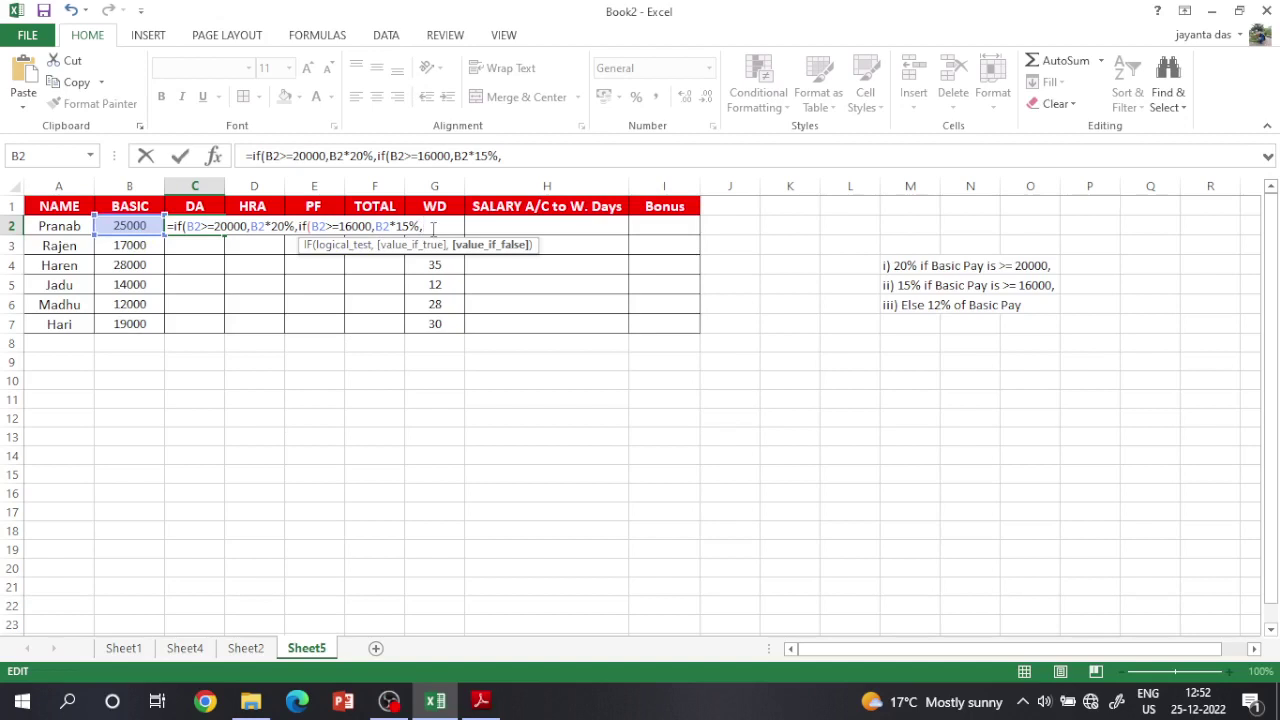
pyautogui.write('B2')
pyautogui.write('*12%)')
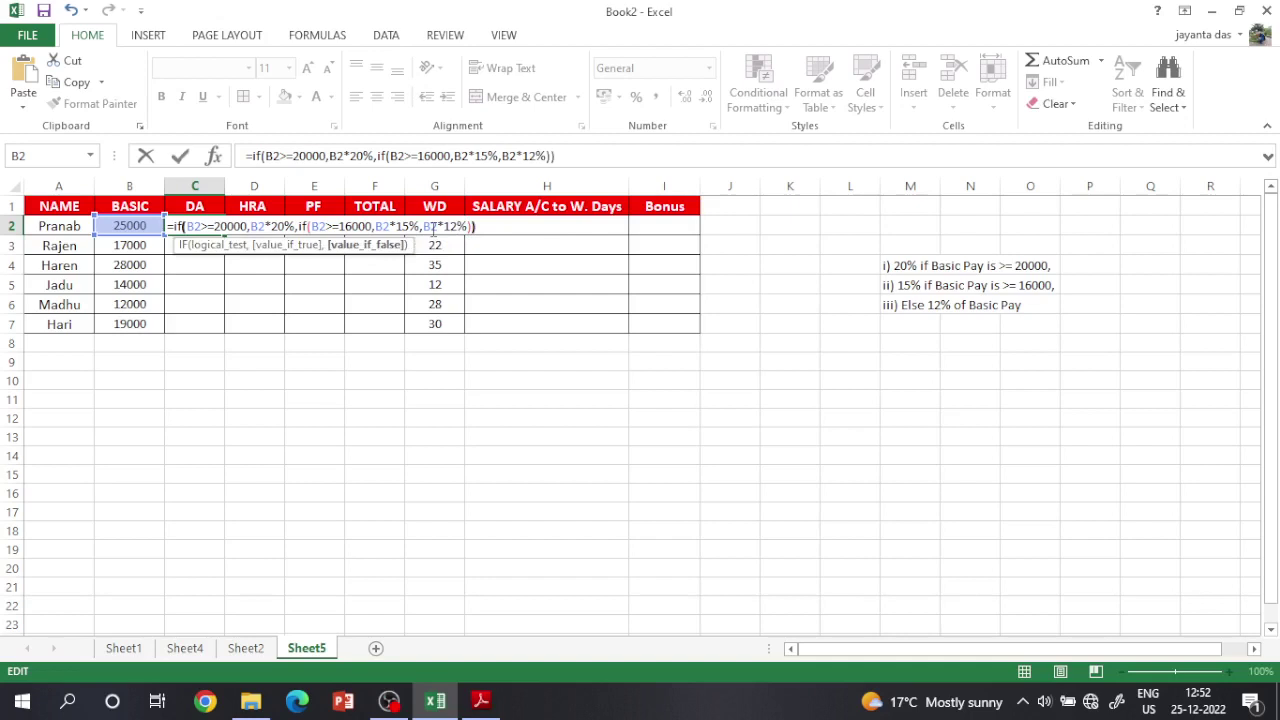
pyautogui.press('Return')
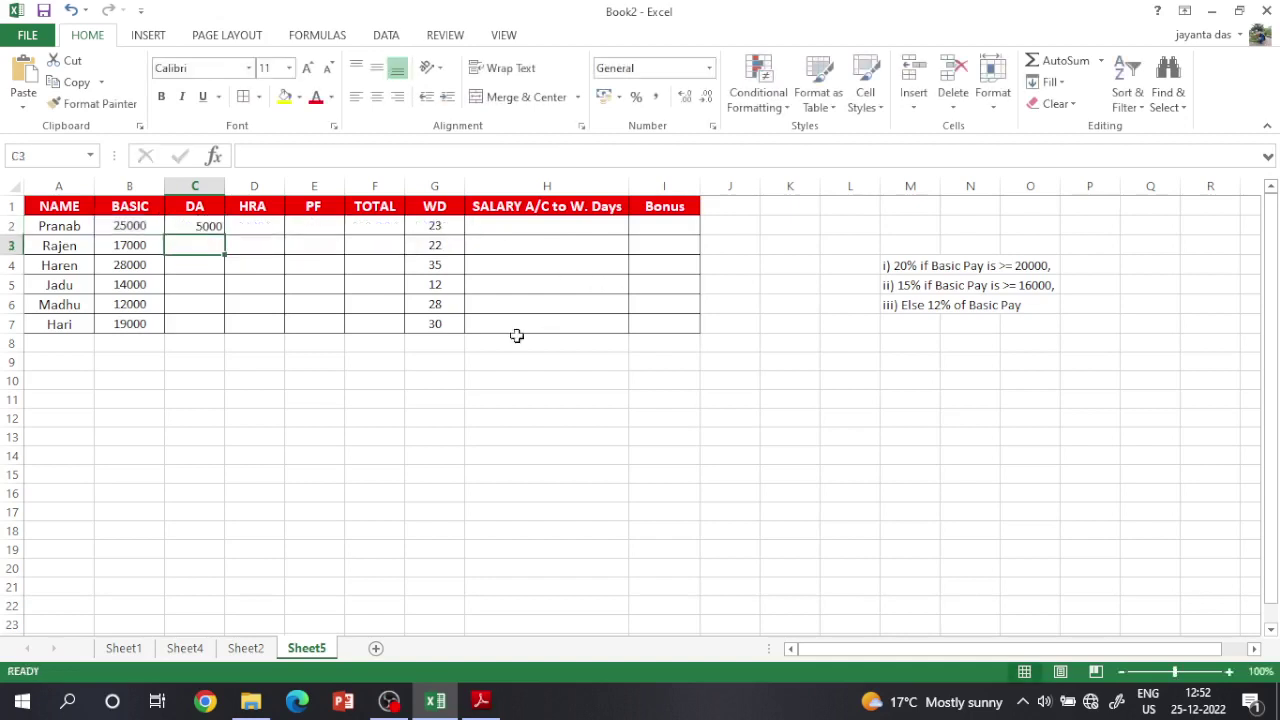
# Fill the DA formula from C2 down to C7
pyautogui.click(205, 230)
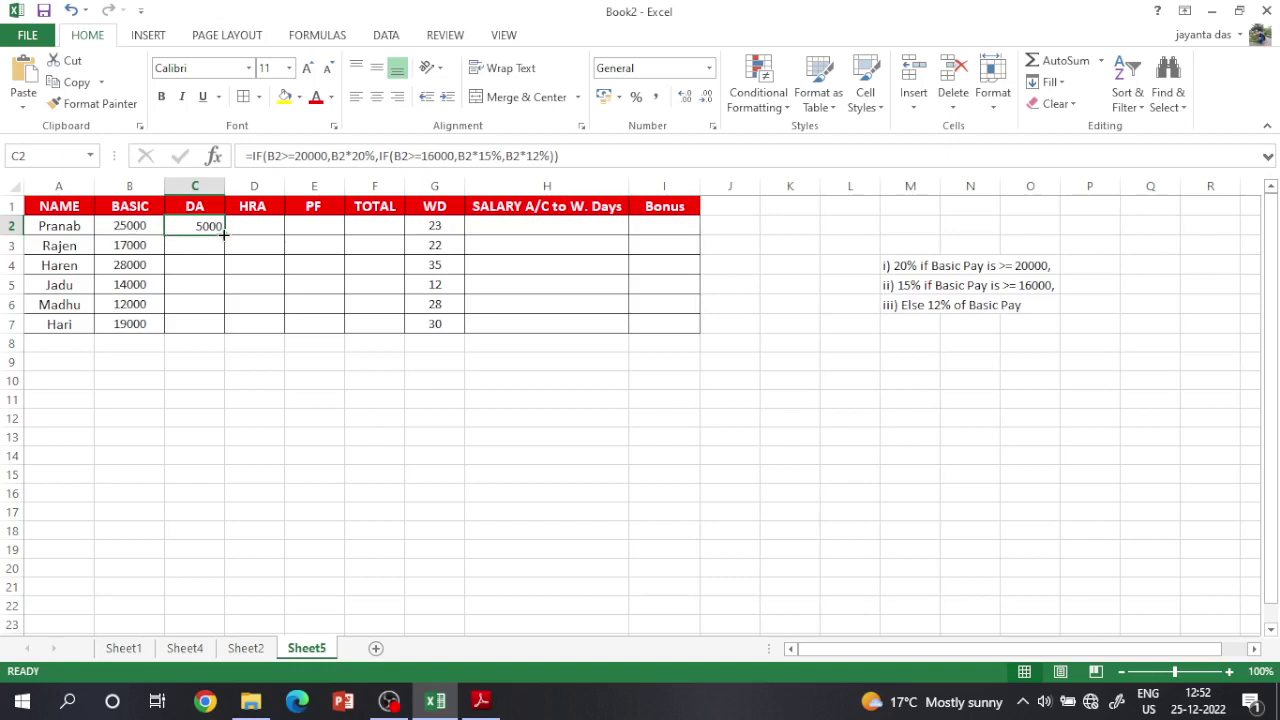
pyautogui.moveTo(225, 234); pyautogui.dragTo(216, 330)
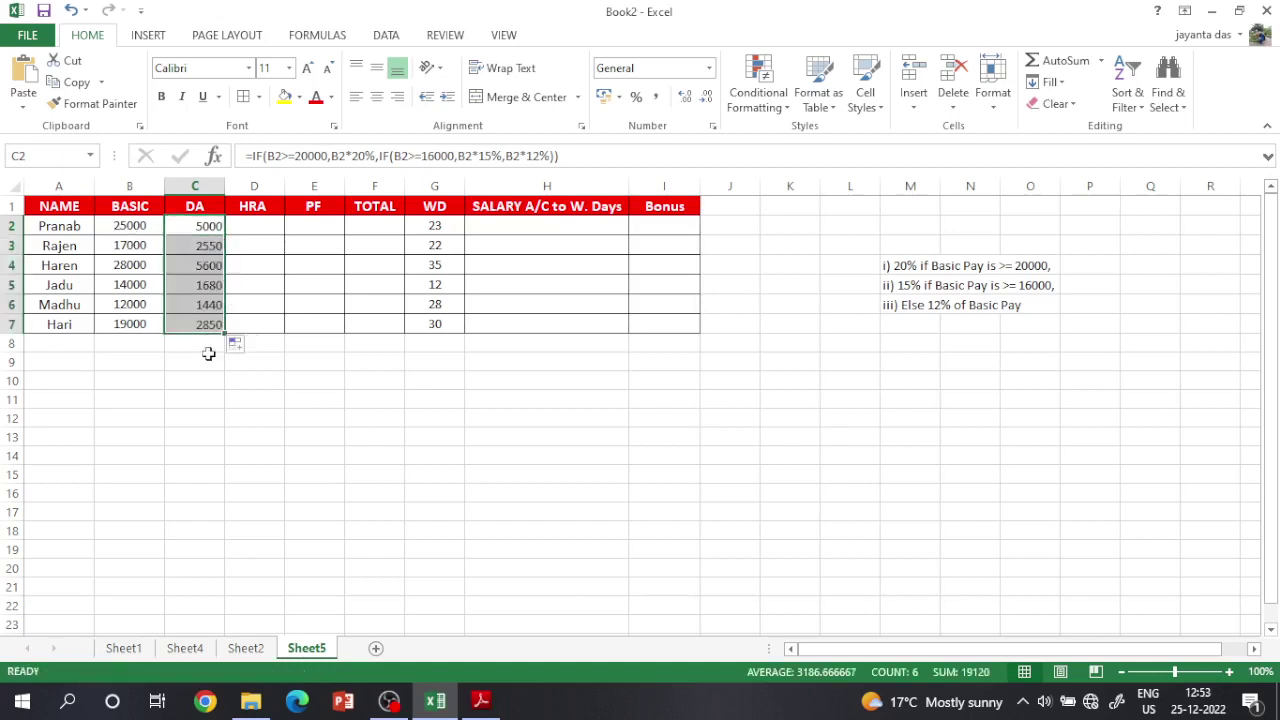
pyautogui.click(275, 397)
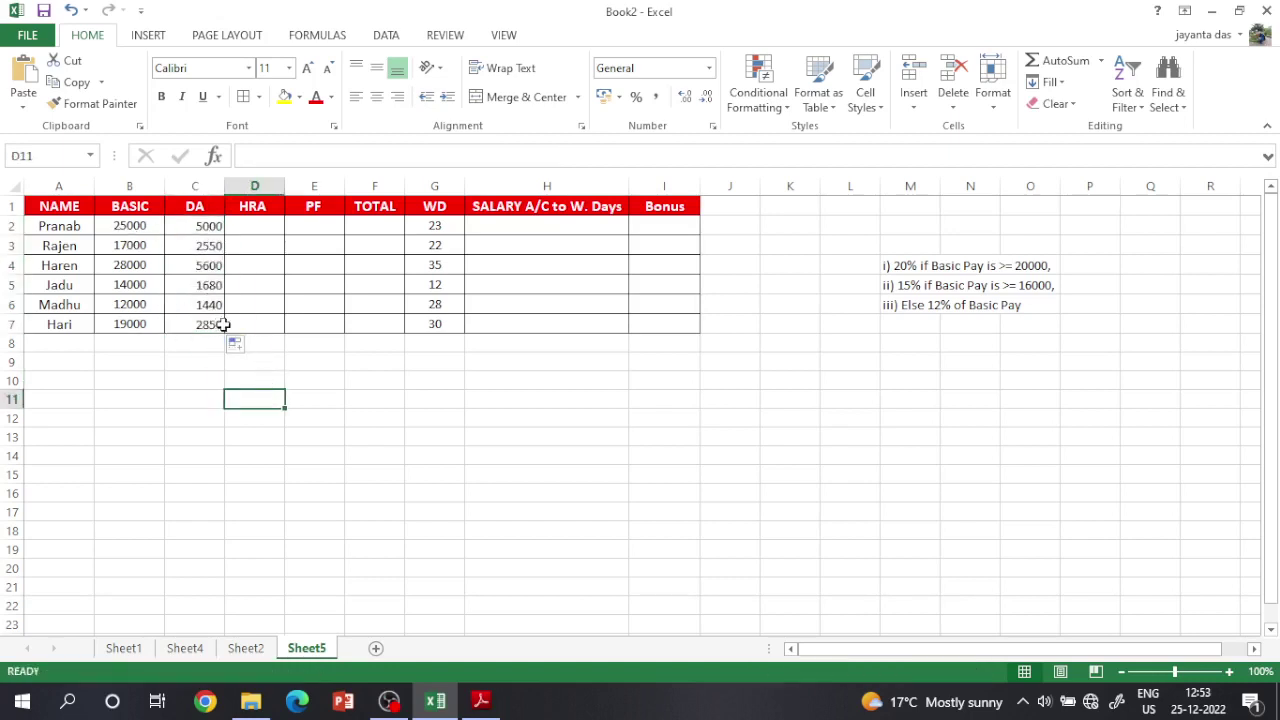
# Copy the HRA rule "5% of Basic Pay but Maximum 1000Rs." from item d of the PDF in Adobe Reader into cell M8 of the Excel sheet
pyautogui.click(482, 700)
pyautogui.click(380, 472)
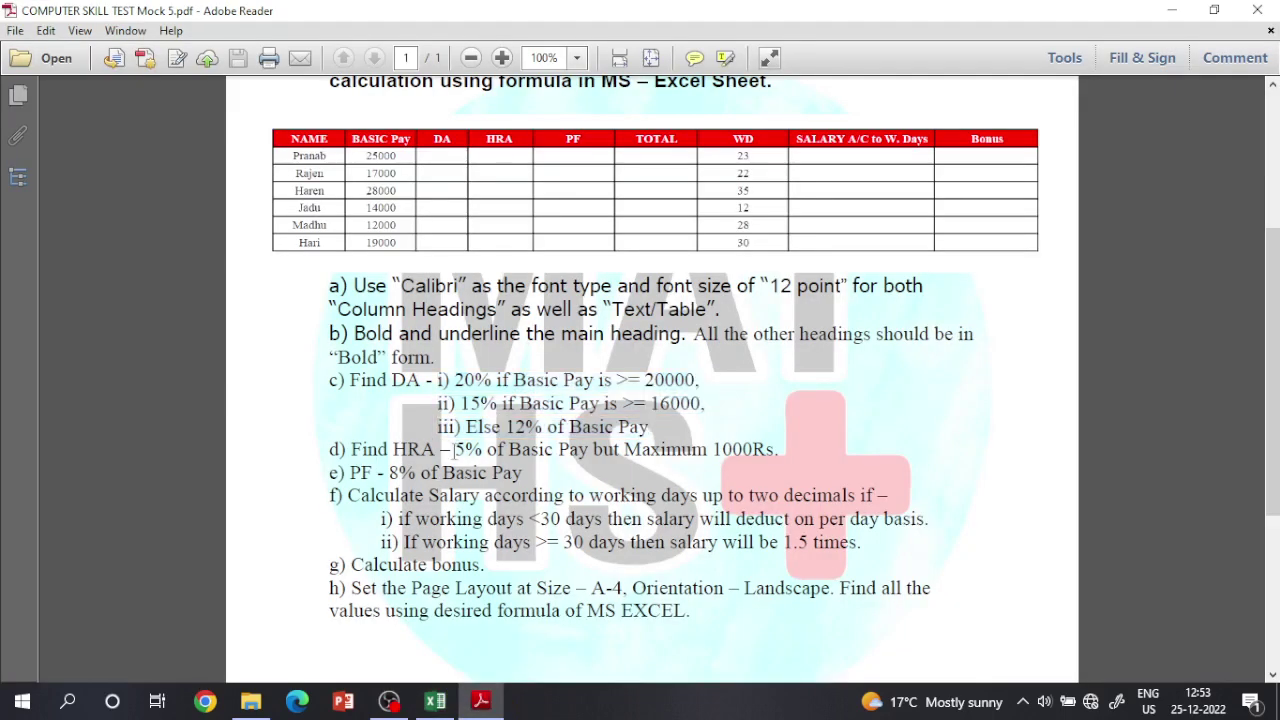
pyautogui.moveTo(455, 449); pyautogui.dragTo(784, 450)
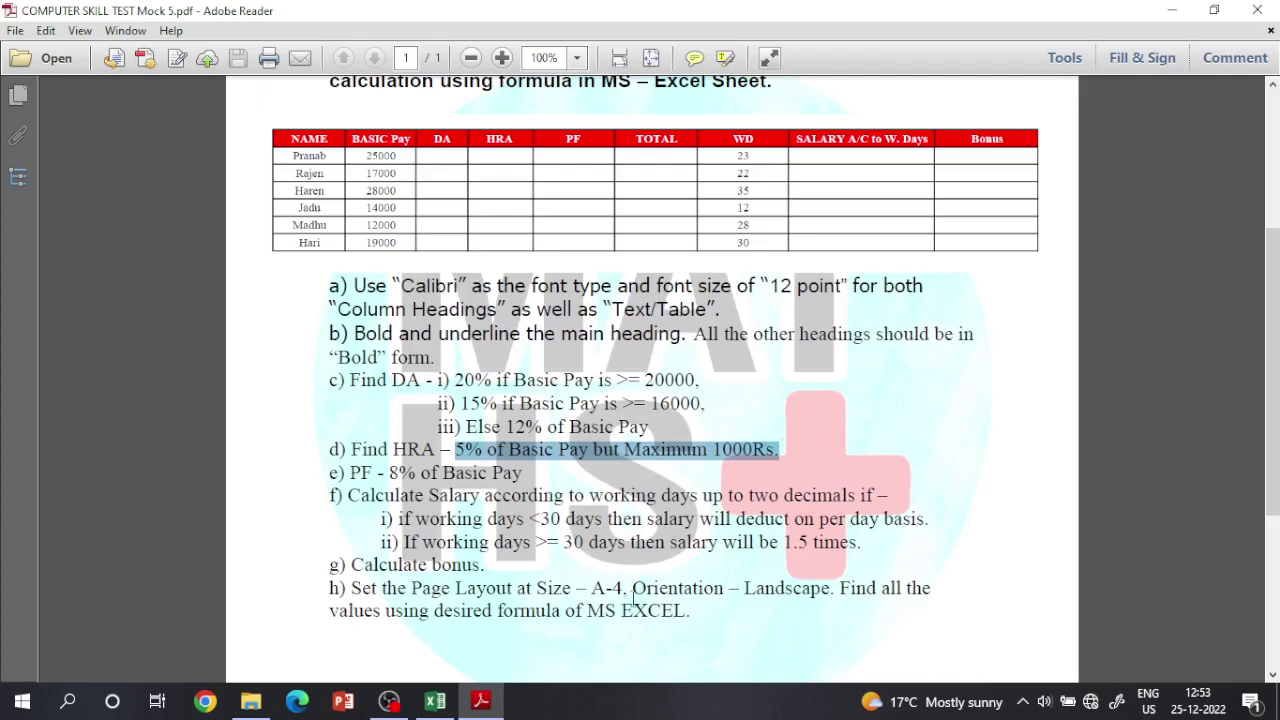
pyautogui.click(435, 701)
pyautogui.click(886, 346)
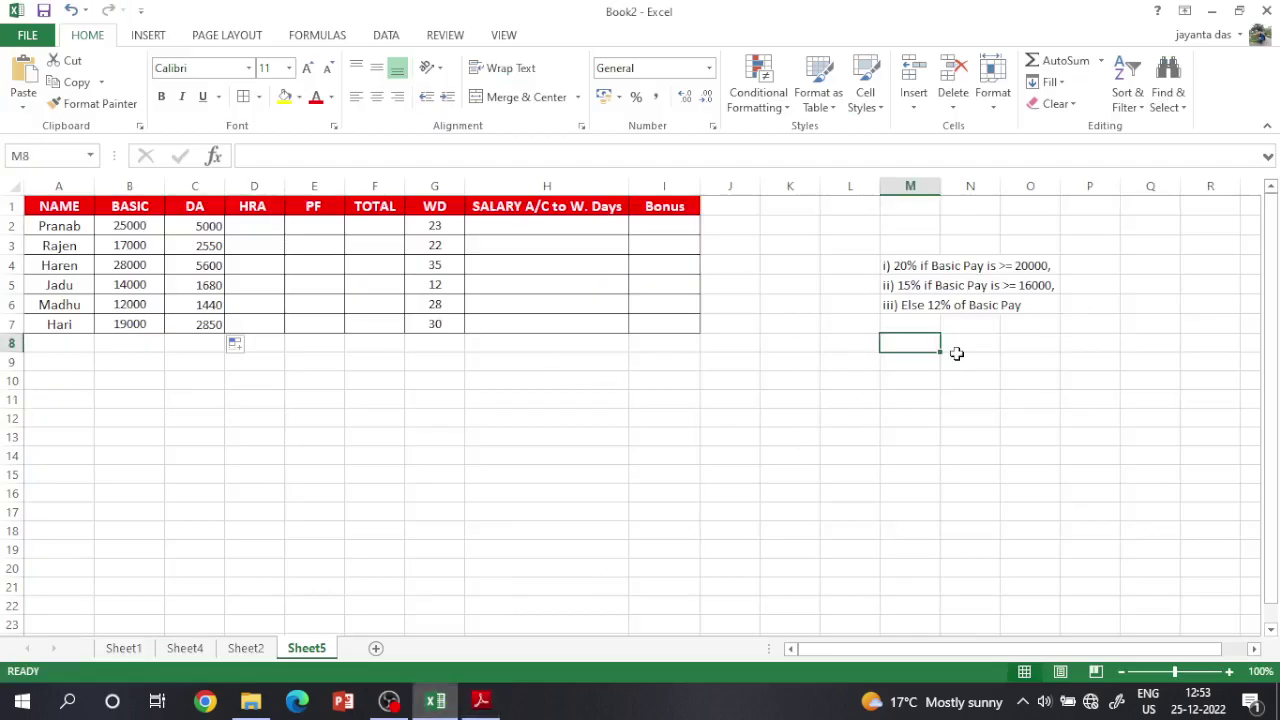
pyautogui.hotkey('ctrl', 'v')
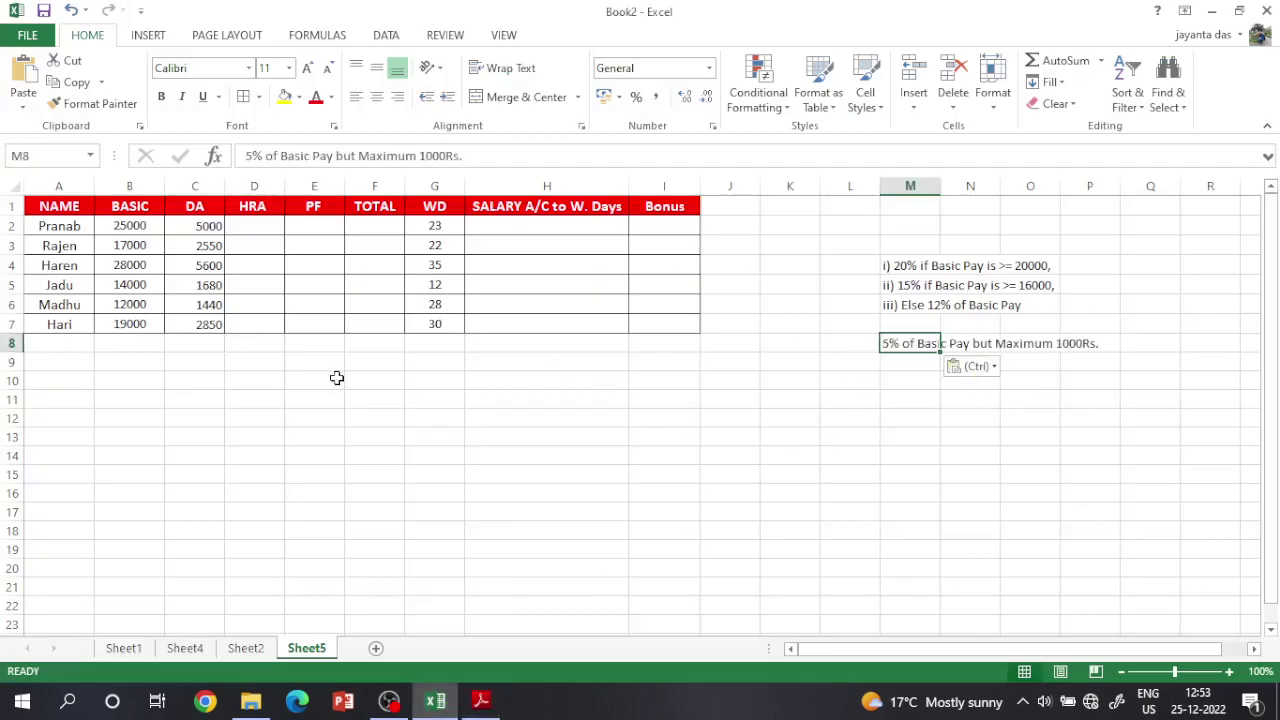
# Calculate the first employee's HRA in D2 with the formula =MIN(B2*5%,"1000")
pyautogui.click(255, 227)
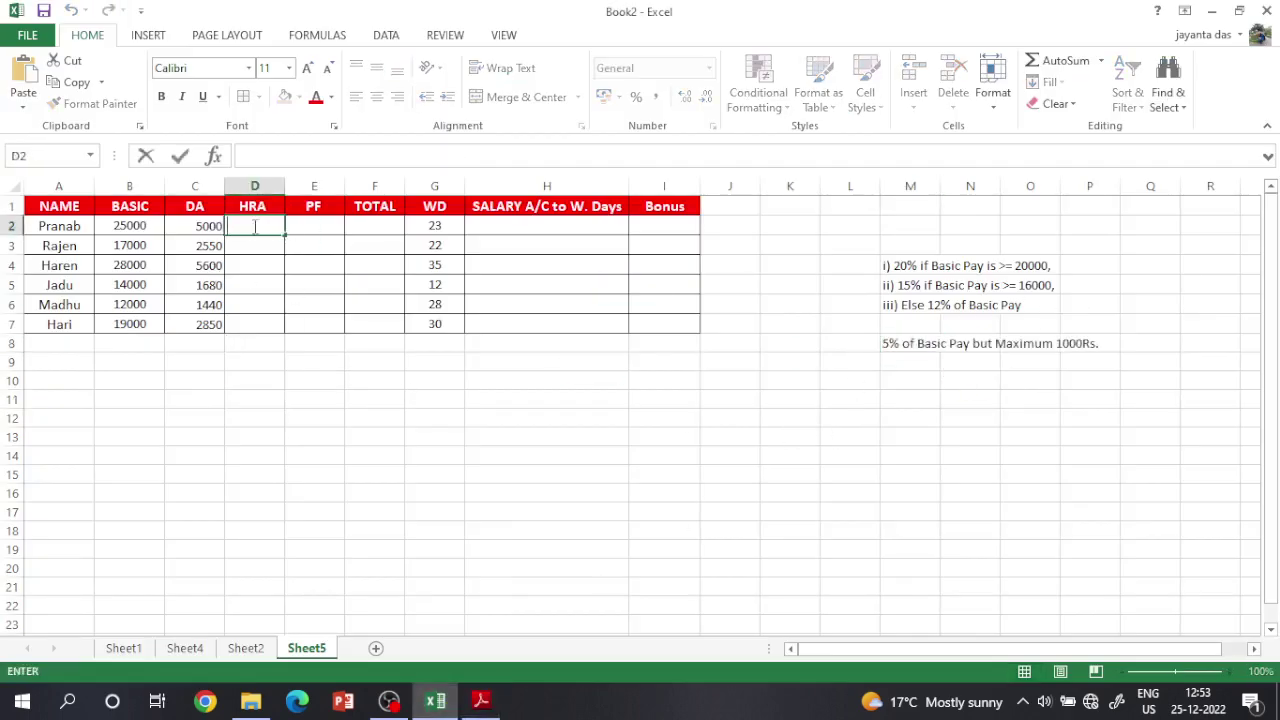
pyautogui.write('=')
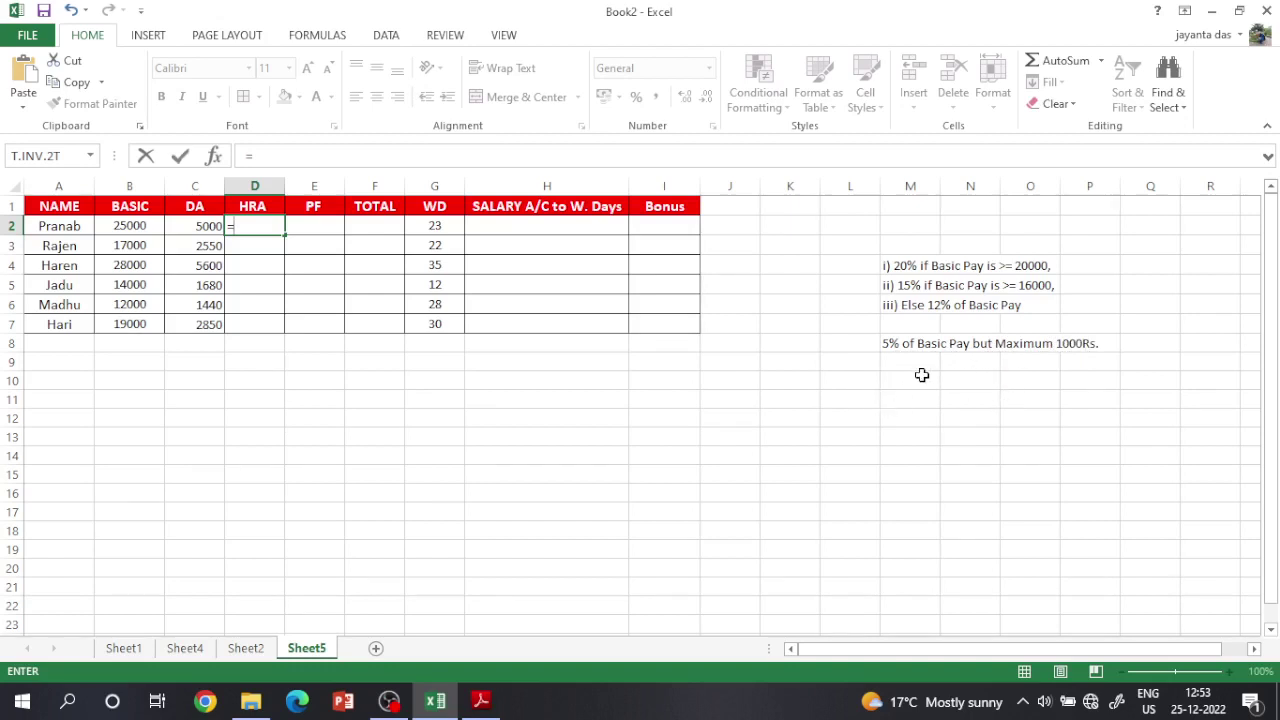
pyautogui.write('min')
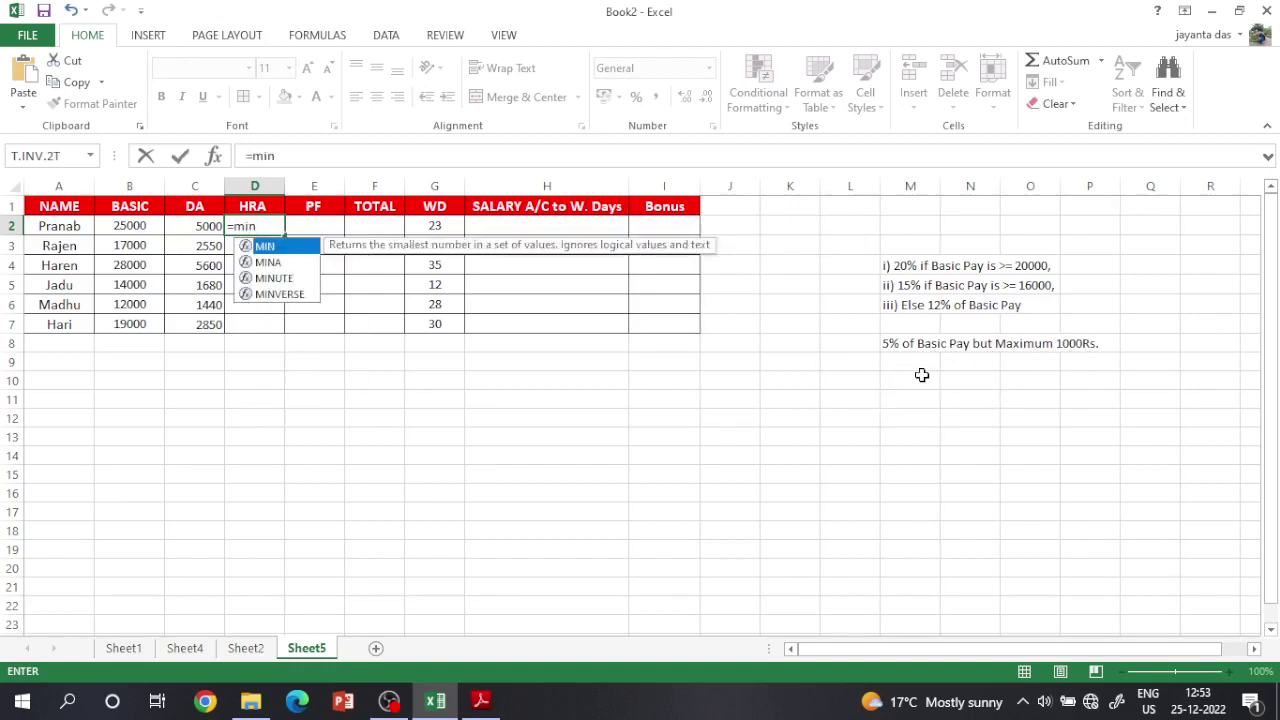
pyautogui.write('(')
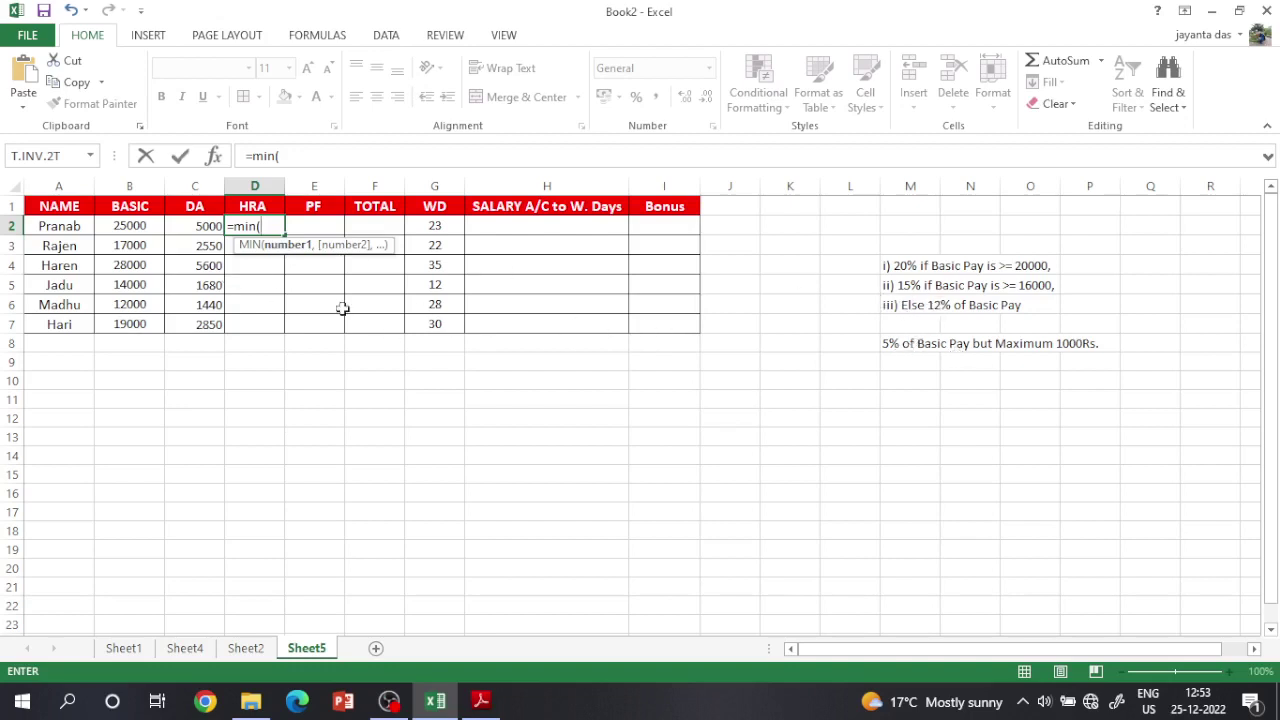
pyautogui.click(137, 228)
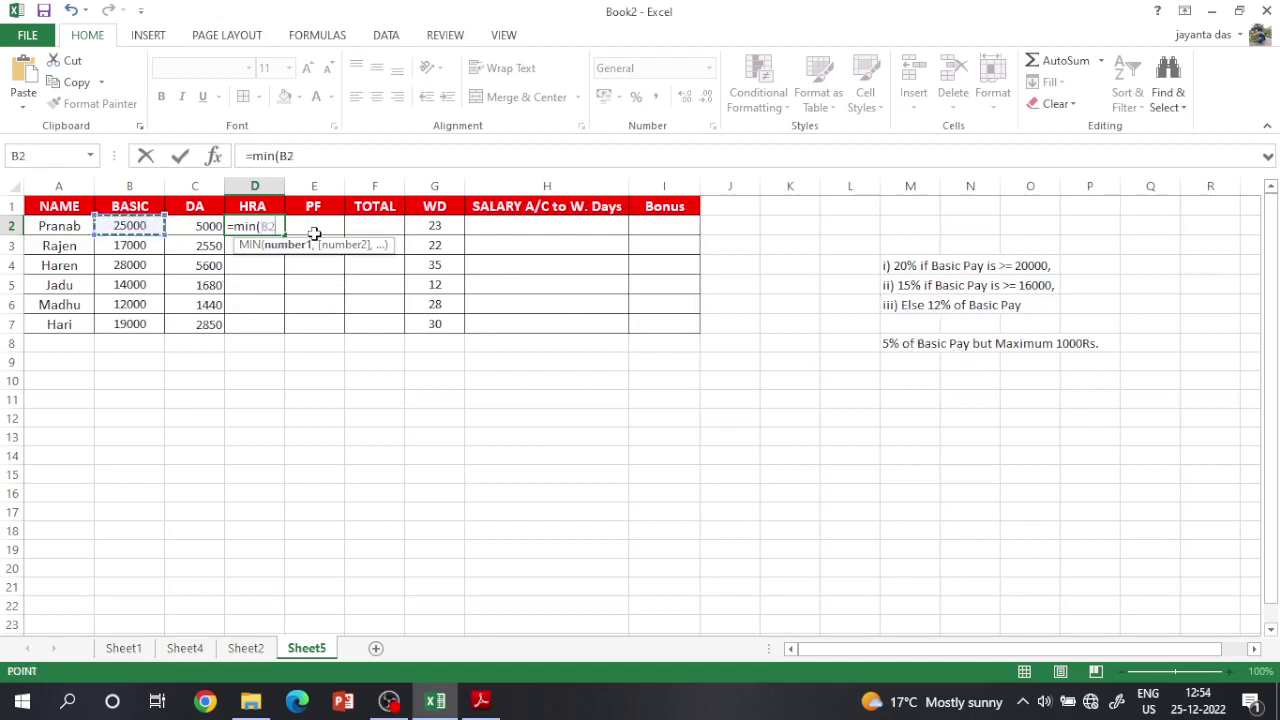
pyautogui.write('*5')
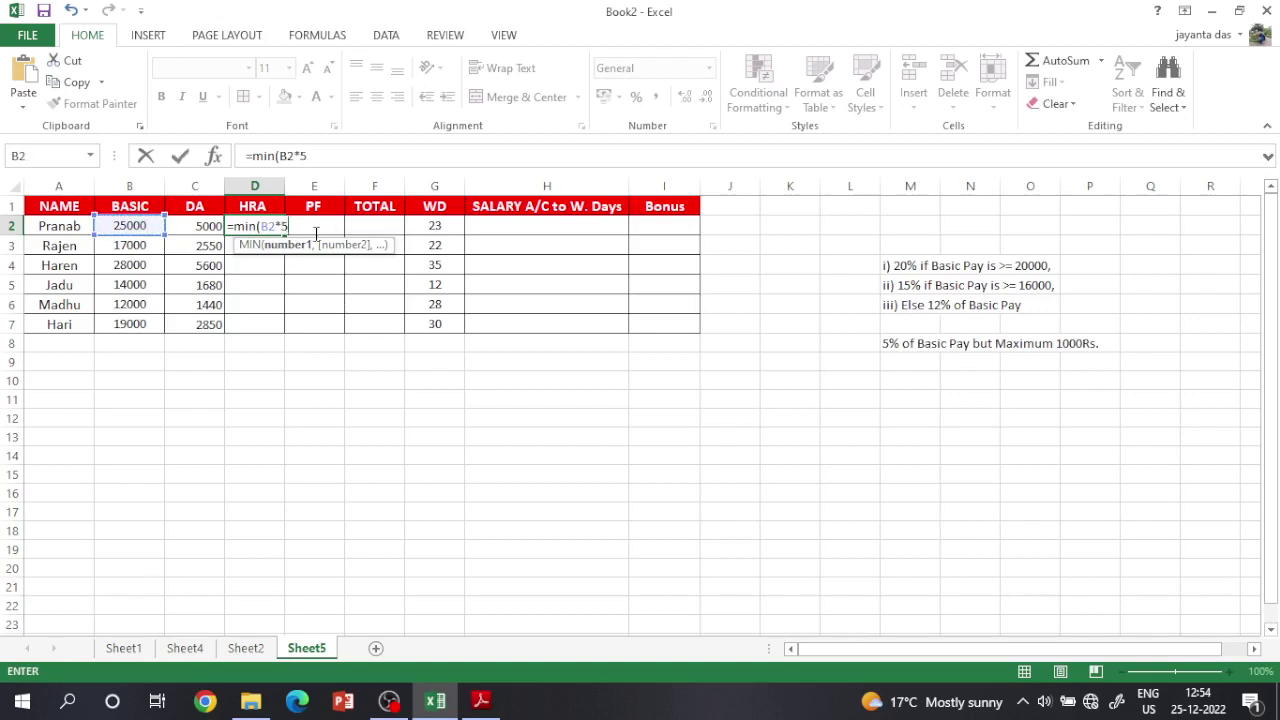
pyautogui.write('%,')
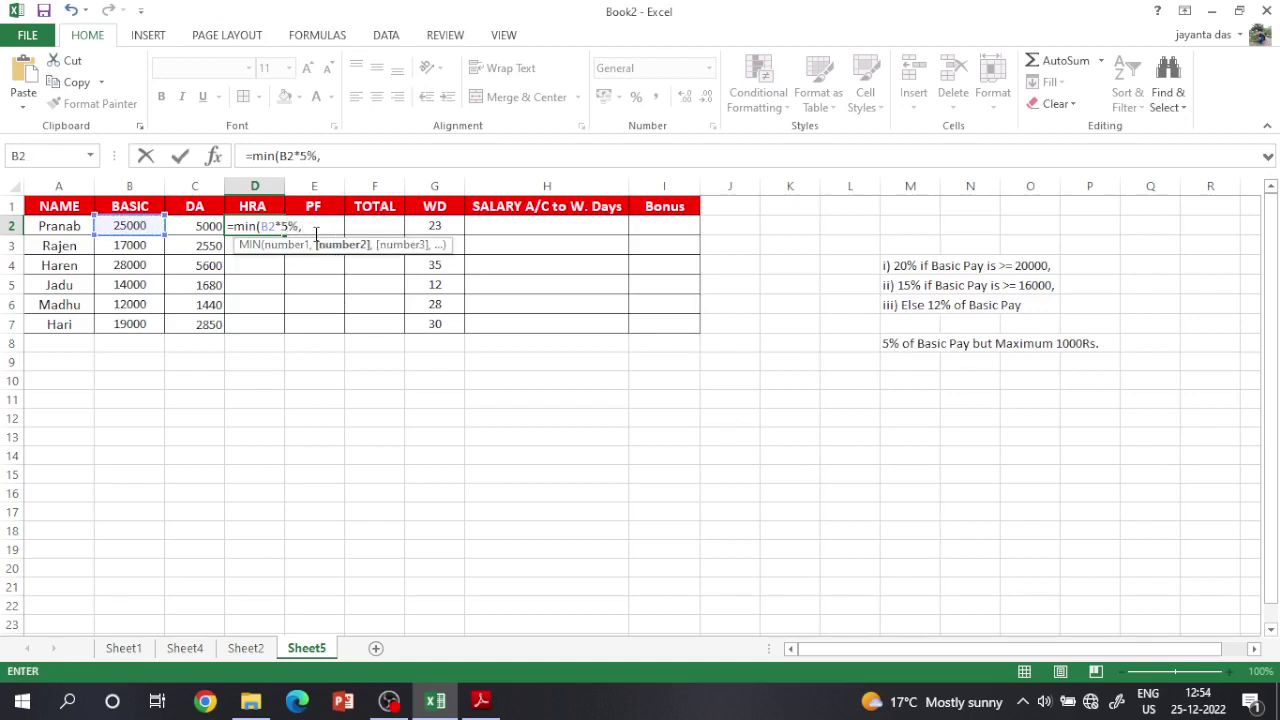
pyautogui.write('"1000")')
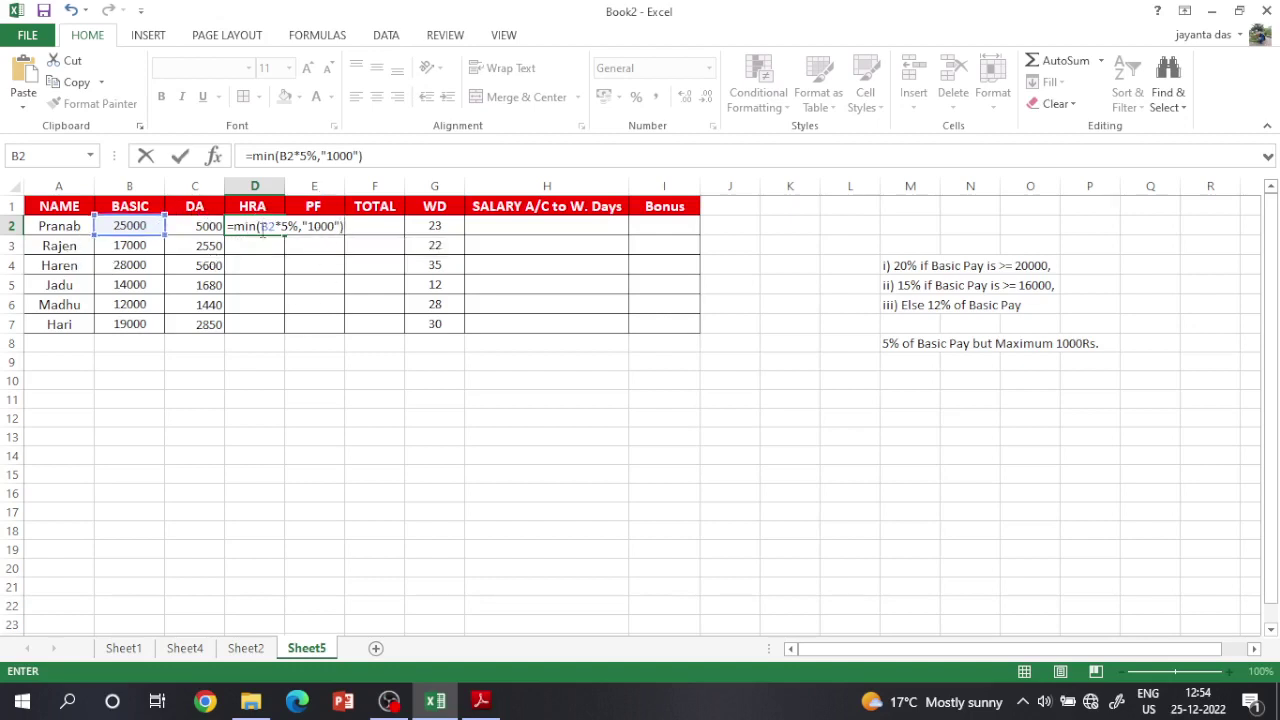
pyautogui.moveTo(262, 229); pyautogui.dragTo(338, 230)
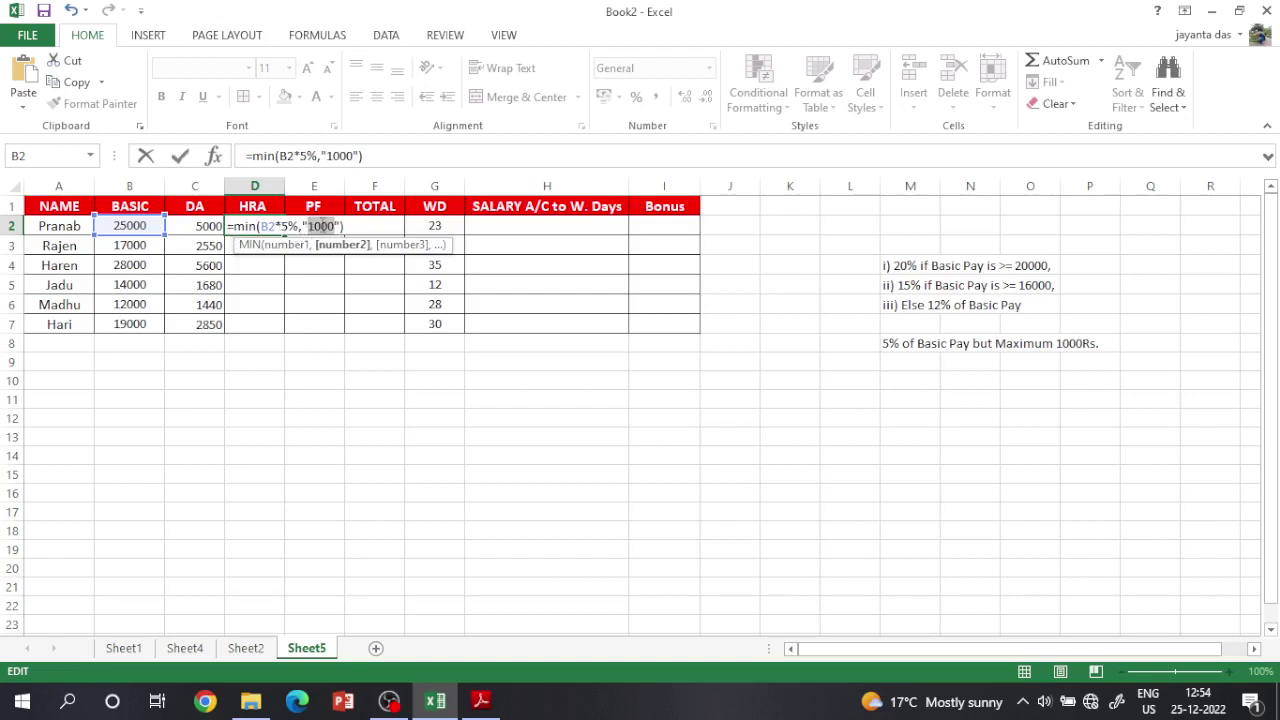
pyautogui.press('Return')
pyautogui.click(240, 228)
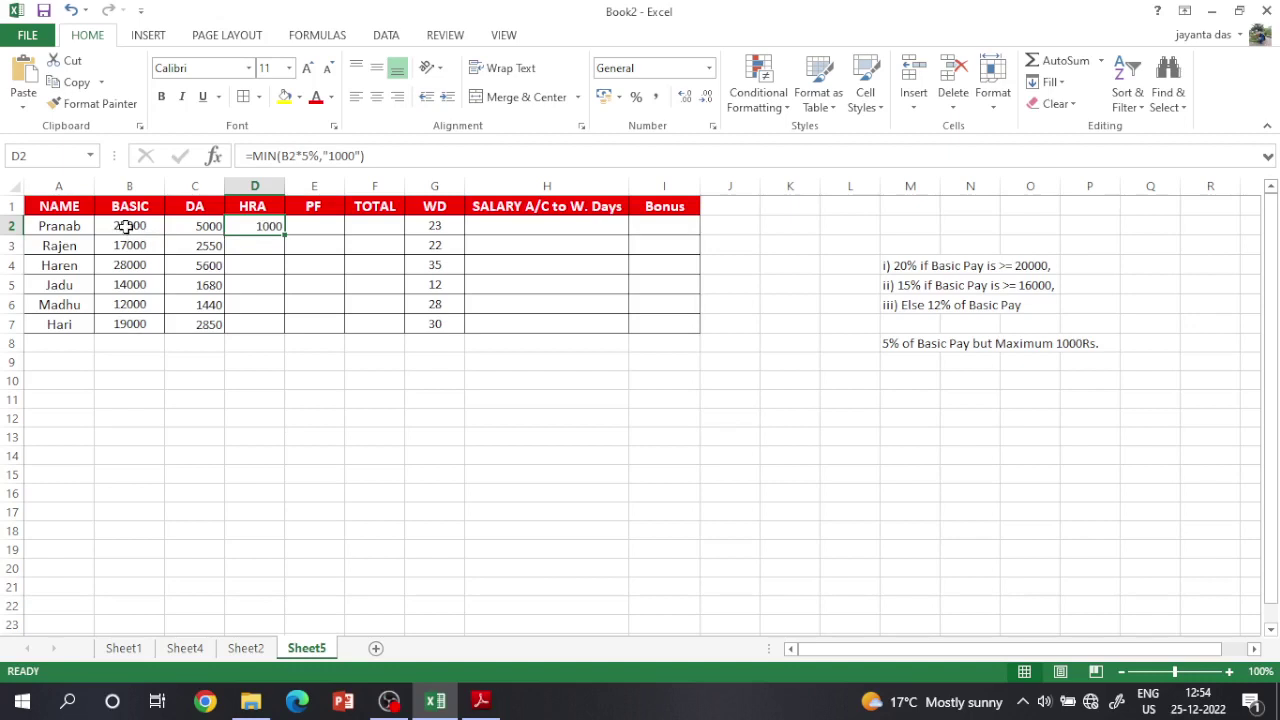
# Fill the HRA formula from D2 down to D7
pyautogui.doubleClick(262, 227)
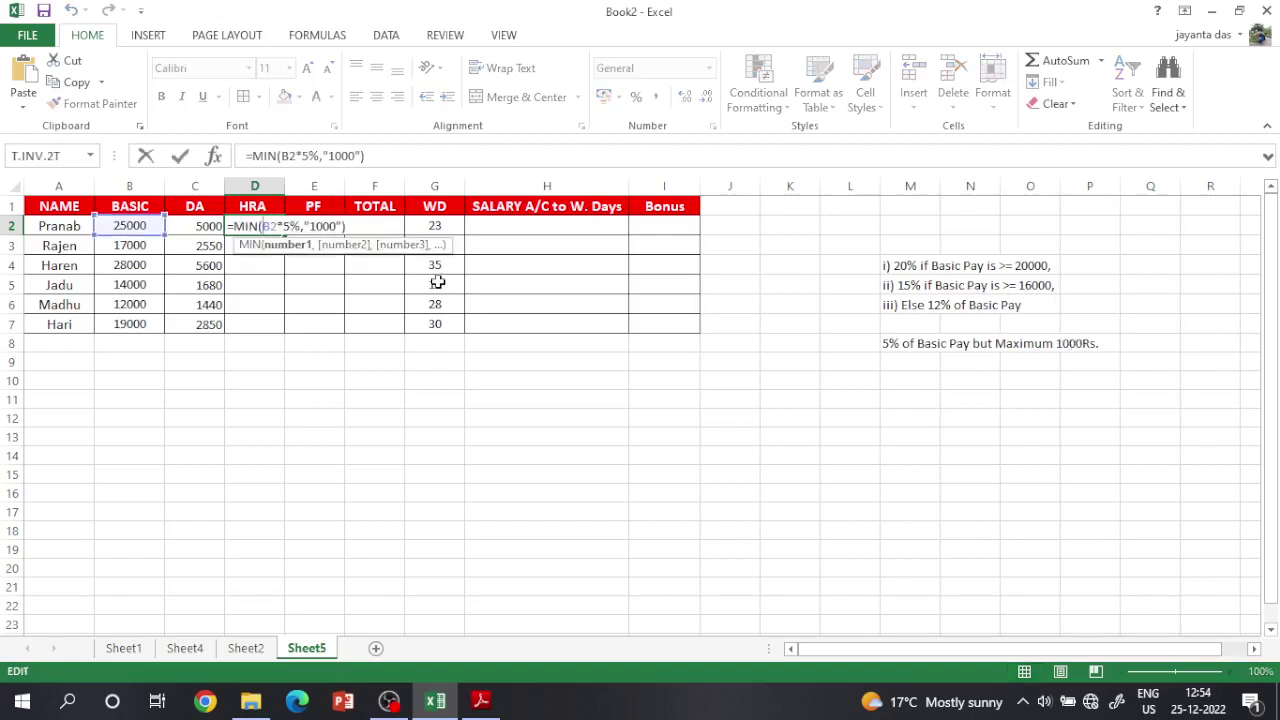
pyautogui.press('Return')
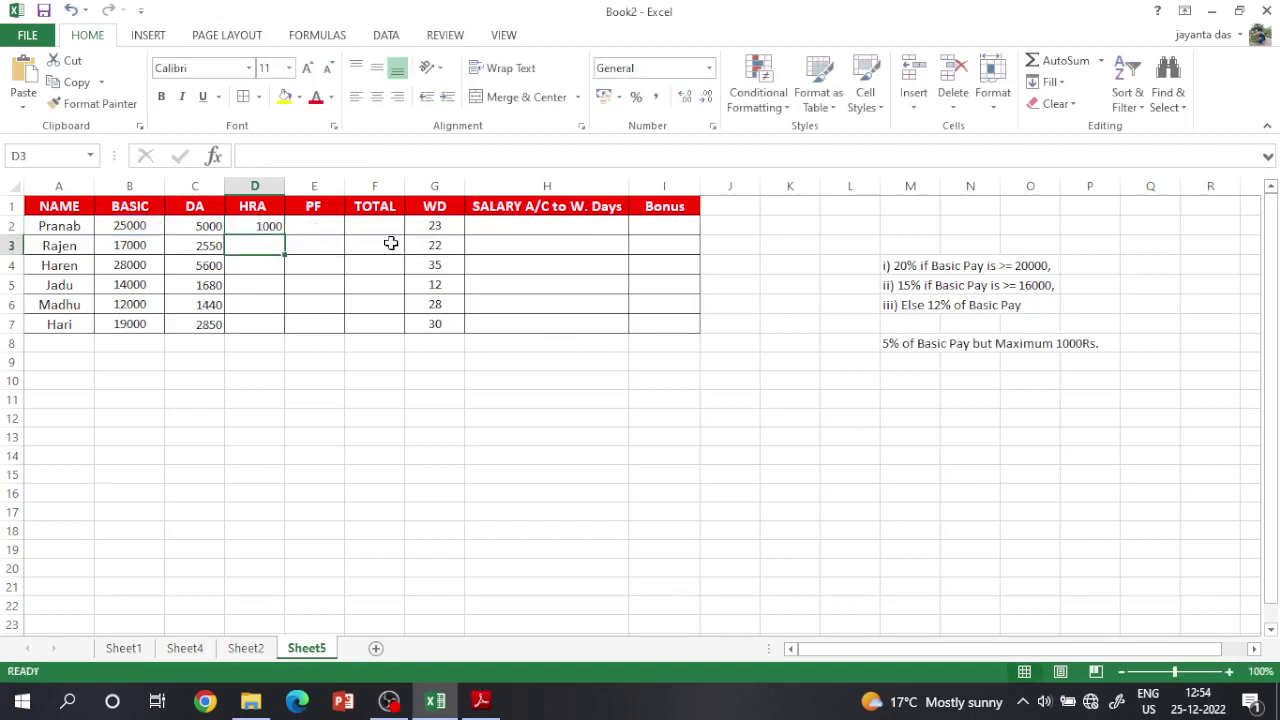
pyautogui.click(266, 226)
pyautogui.moveTo(283, 234); pyautogui.dragTo(272, 330)
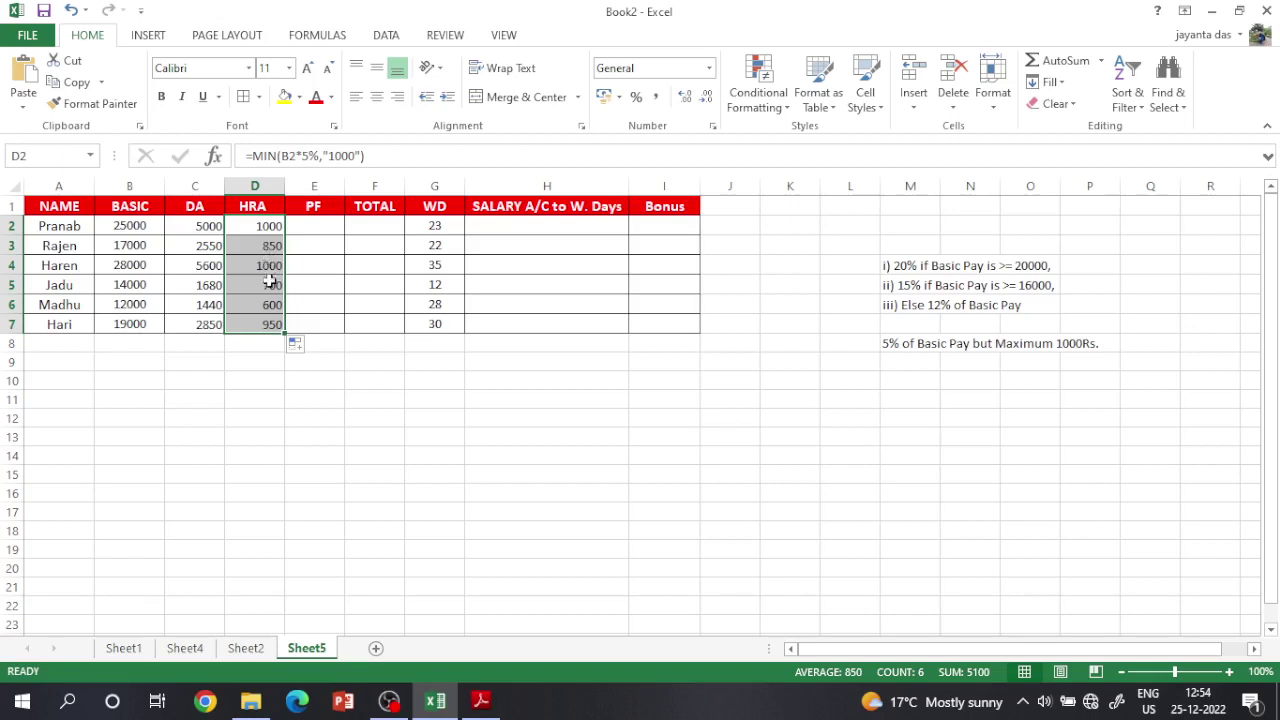
pyautogui.click(267, 266)
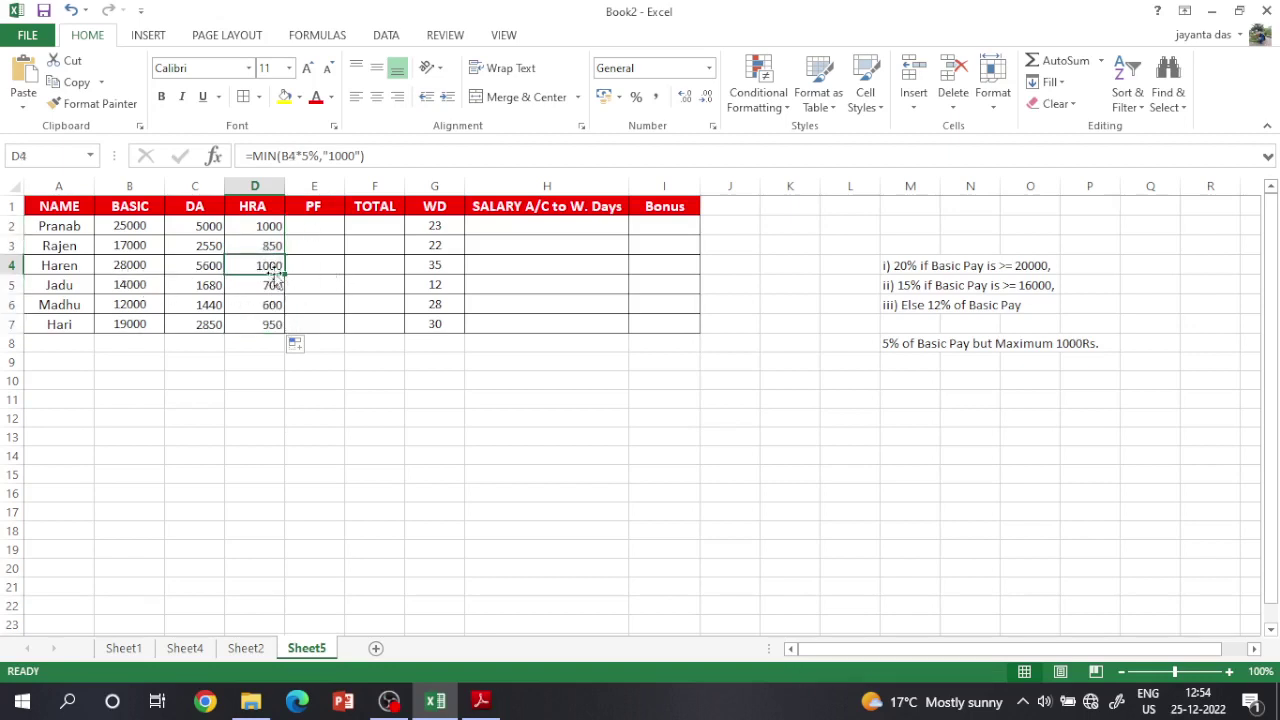
# Copy the PF rule and the working-days salary rules, items e and f, from the PDF in Adobe Reader into Excel starting at cell L11
pyautogui.click(316, 224)
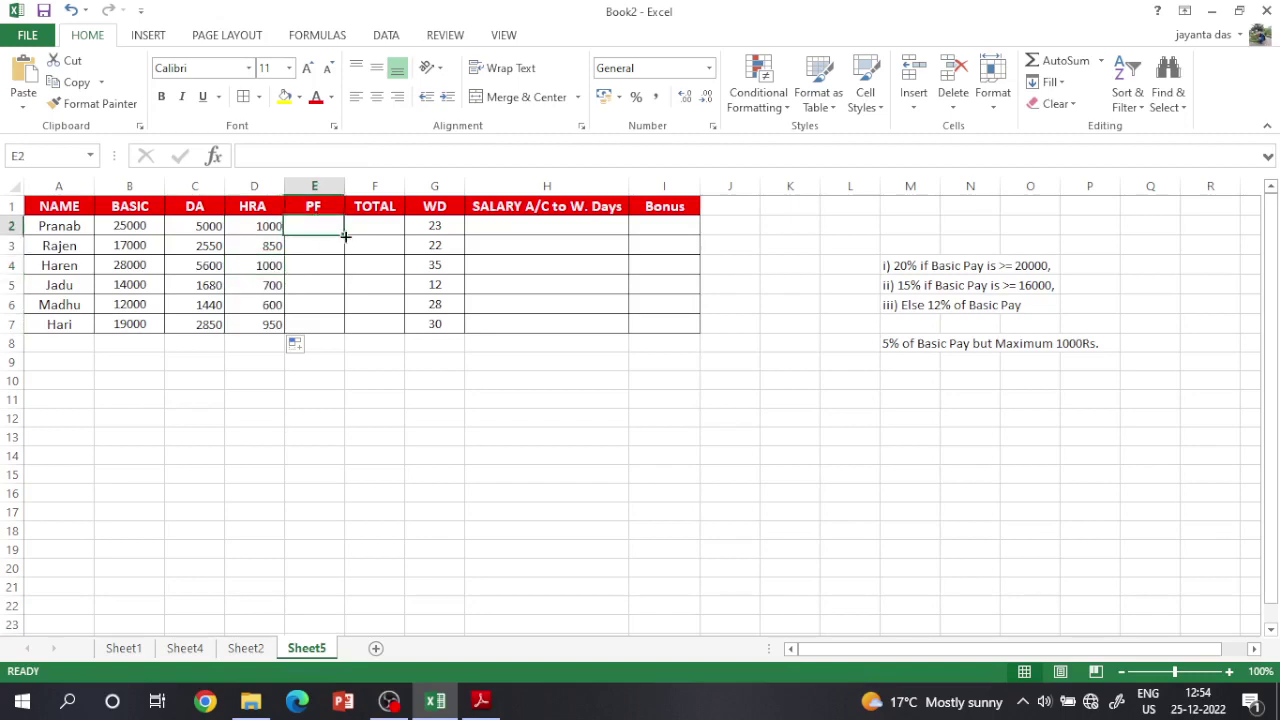
pyautogui.click(480, 700)
pyautogui.click(501, 481)
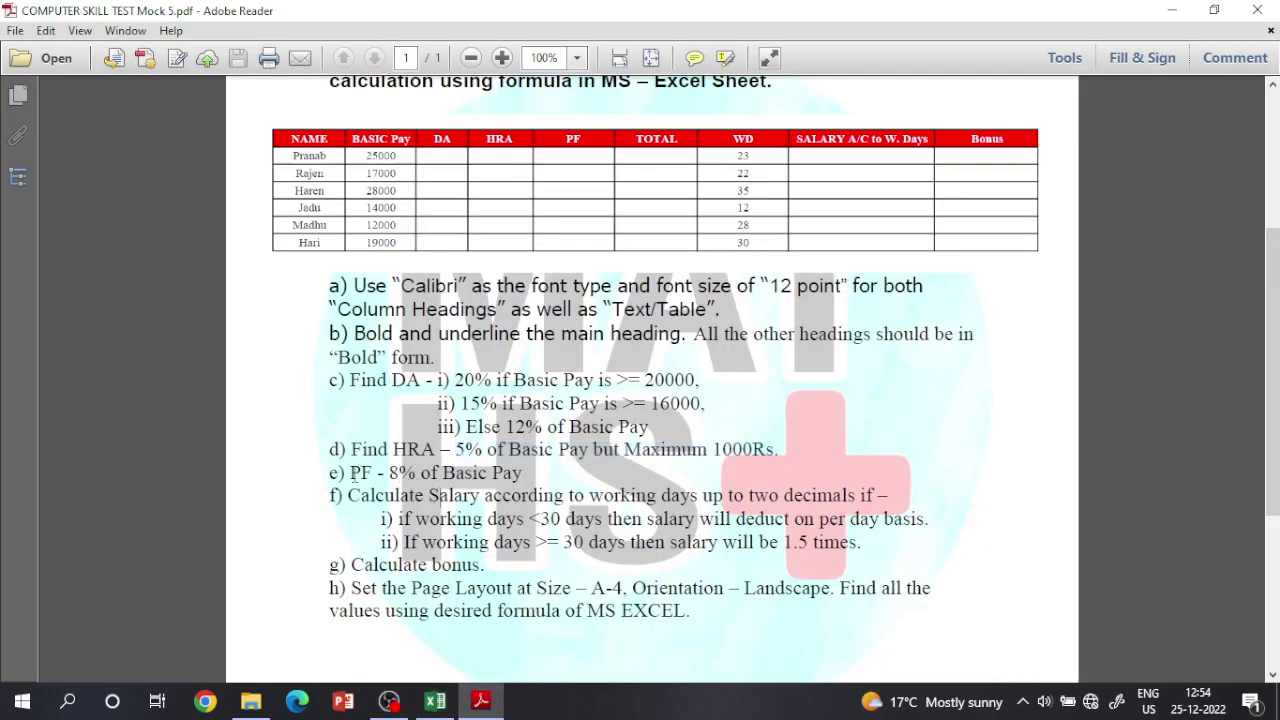
pyautogui.moveTo(352, 474); pyautogui.dragTo(533, 507)
pyautogui.moveTo(861, 542); pyautogui.dragTo(351, 473)
pyautogui.hotkey('ctrl', 'c')
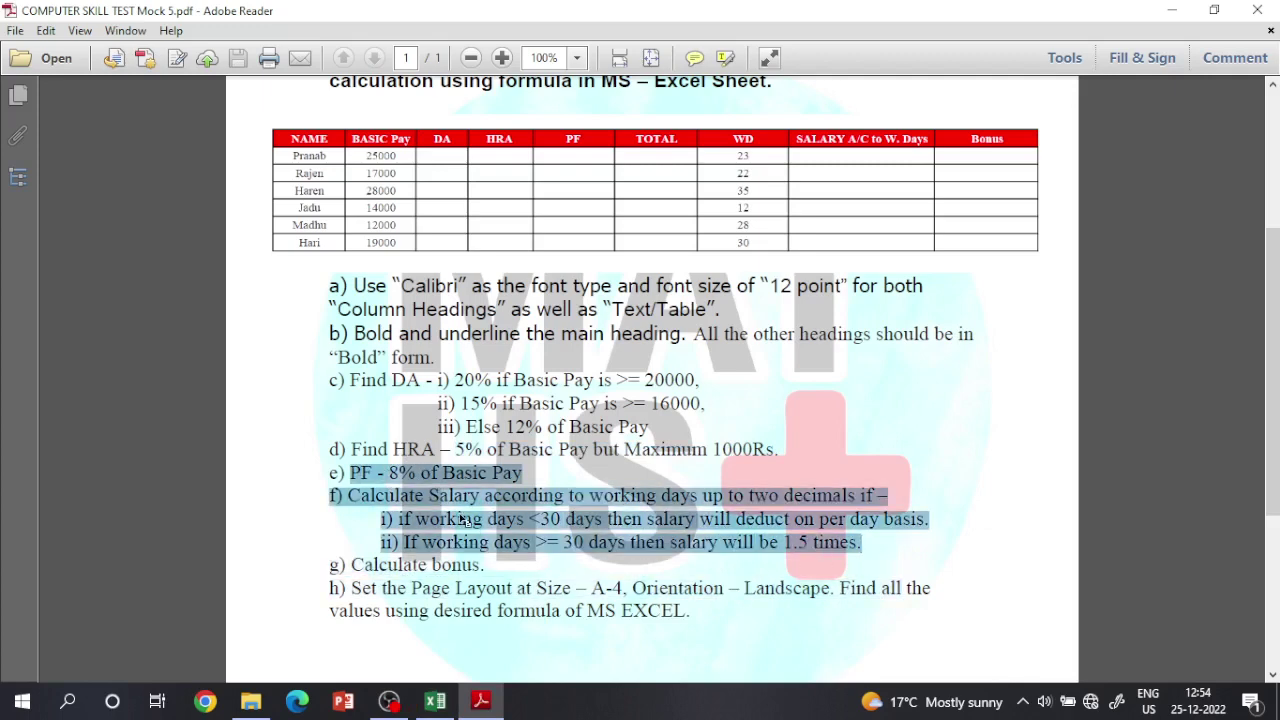
pyautogui.click(435, 701)
pyautogui.click(862, 399)
pyautogui.hotkey('ctrl', 'v')
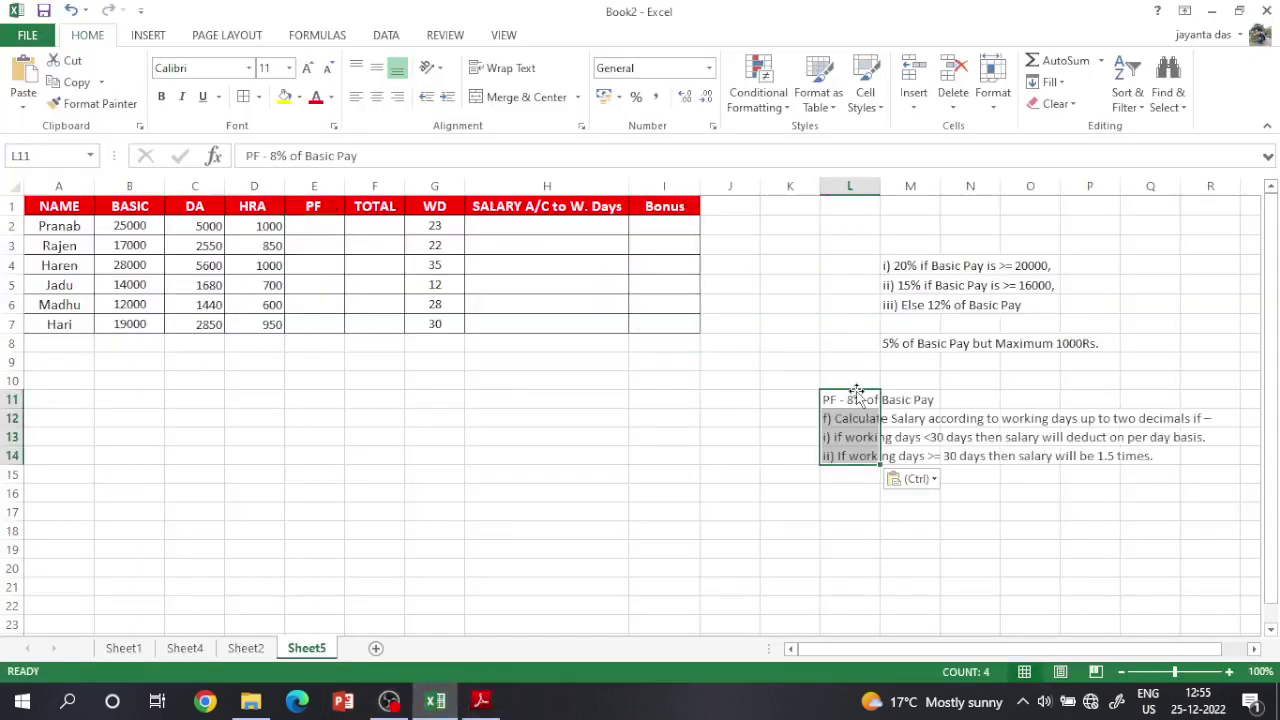
pyautogui.click(850, 490)
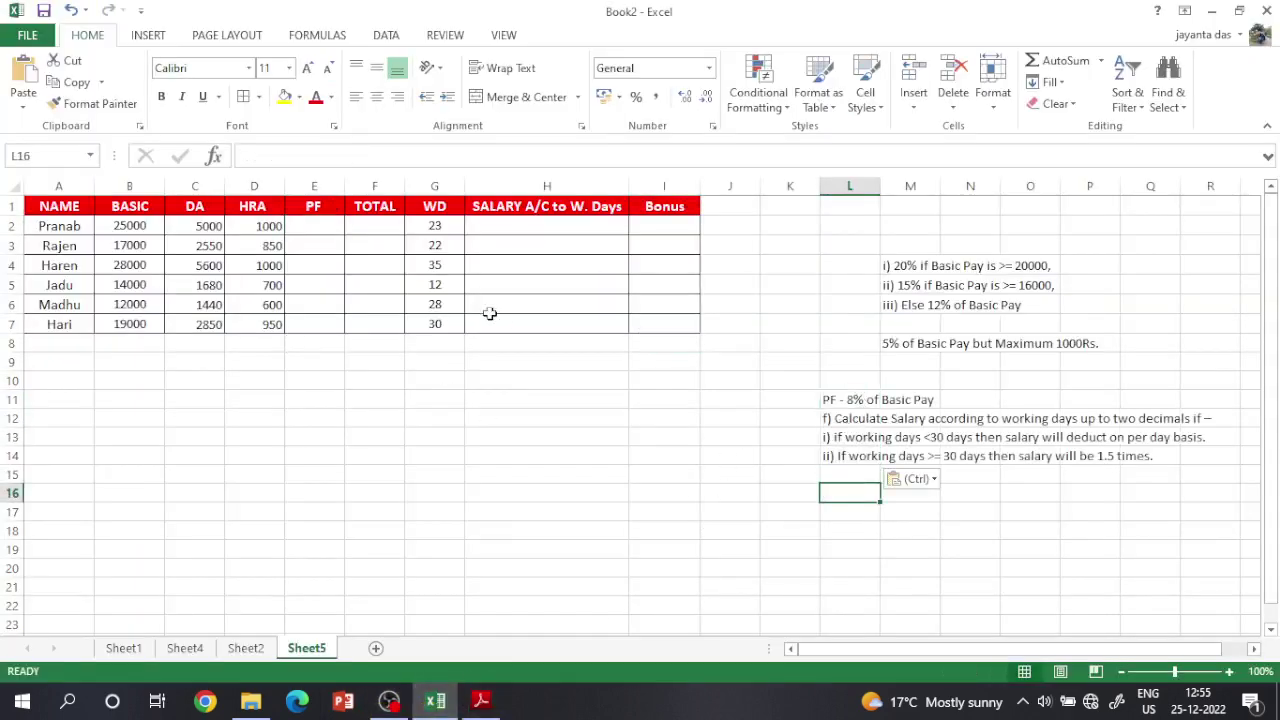
# Calculate the first employee's PF in E2 with the formula =(B2*8%)
pyautogui.click(305, 228)
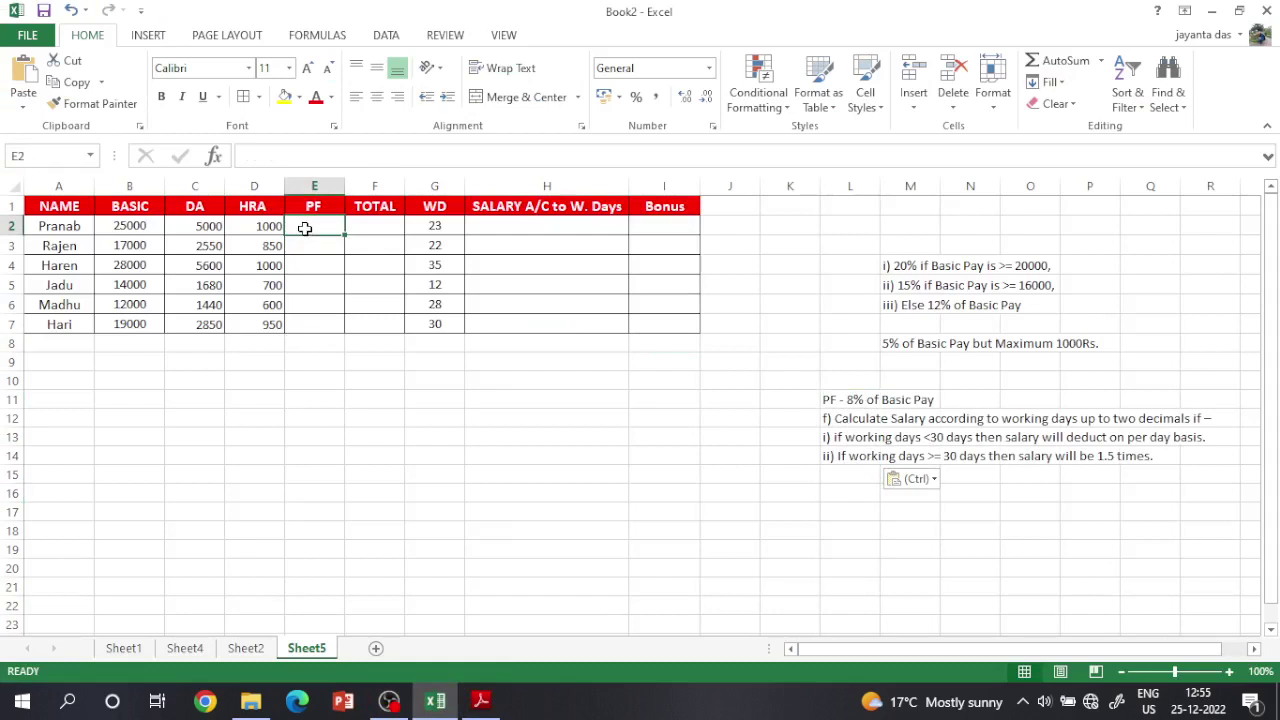
pyautogui.write('=')
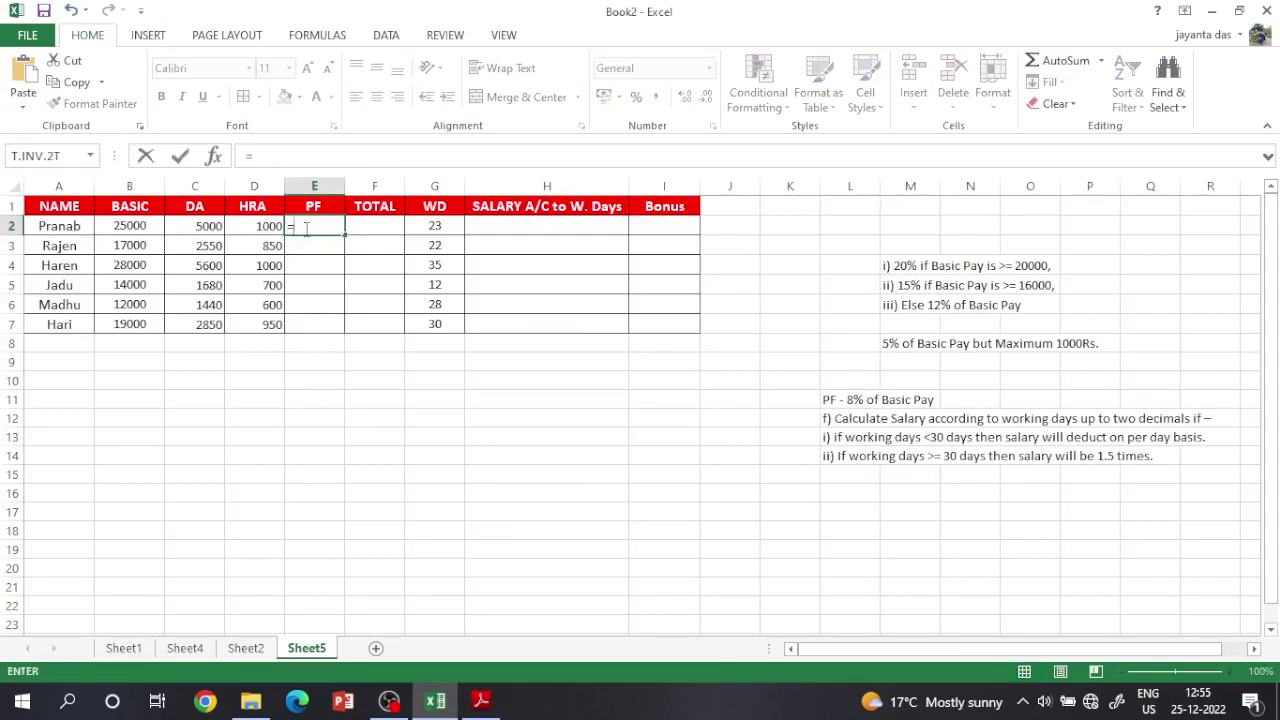
pyautogui.write('(')
pyautogui.click(145, 227)
pyautogui.write('*')
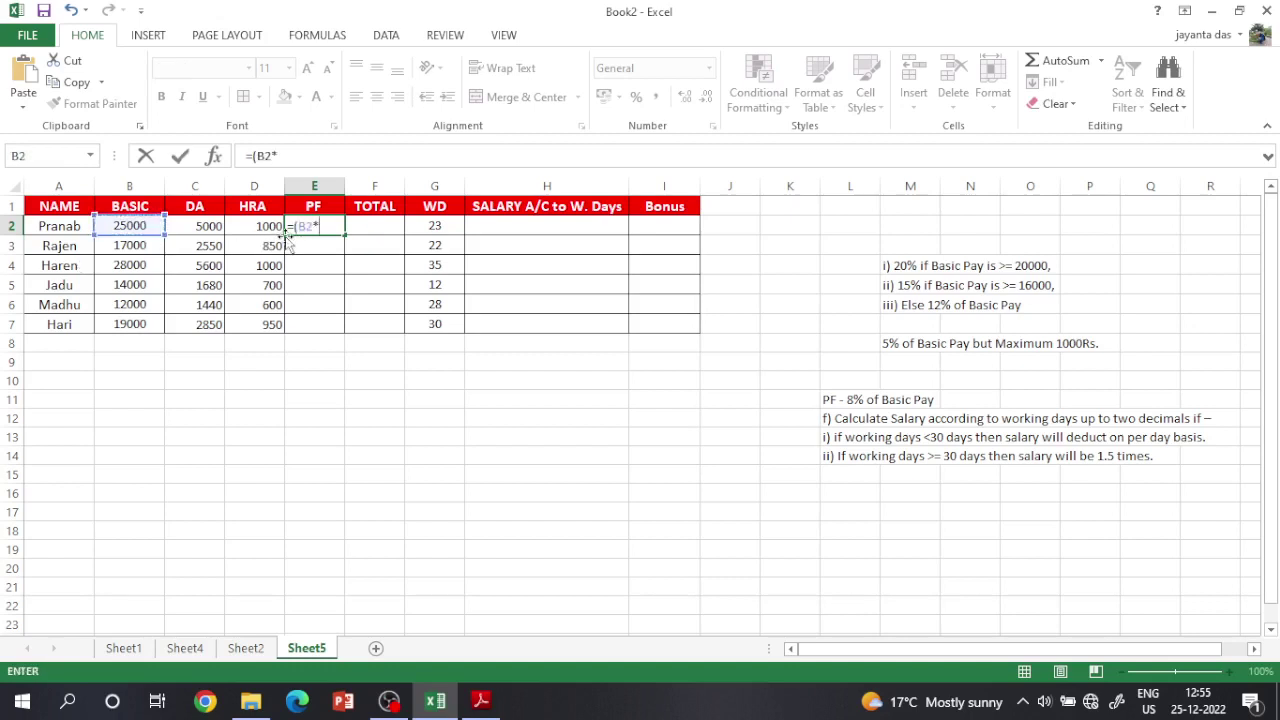
pyautogui.write('8%)')
pyautogui.press('Return')
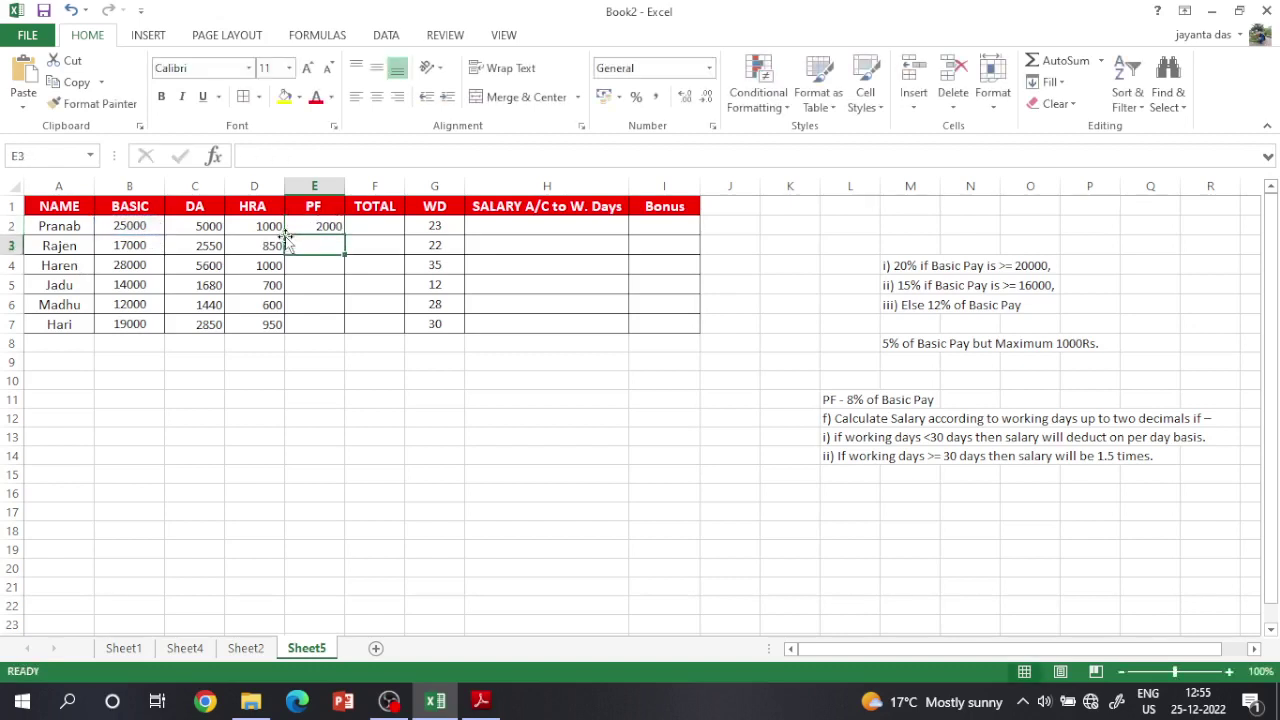
# Fill the PF formula from E2 down to E7
pyautogui.click(315, 226)
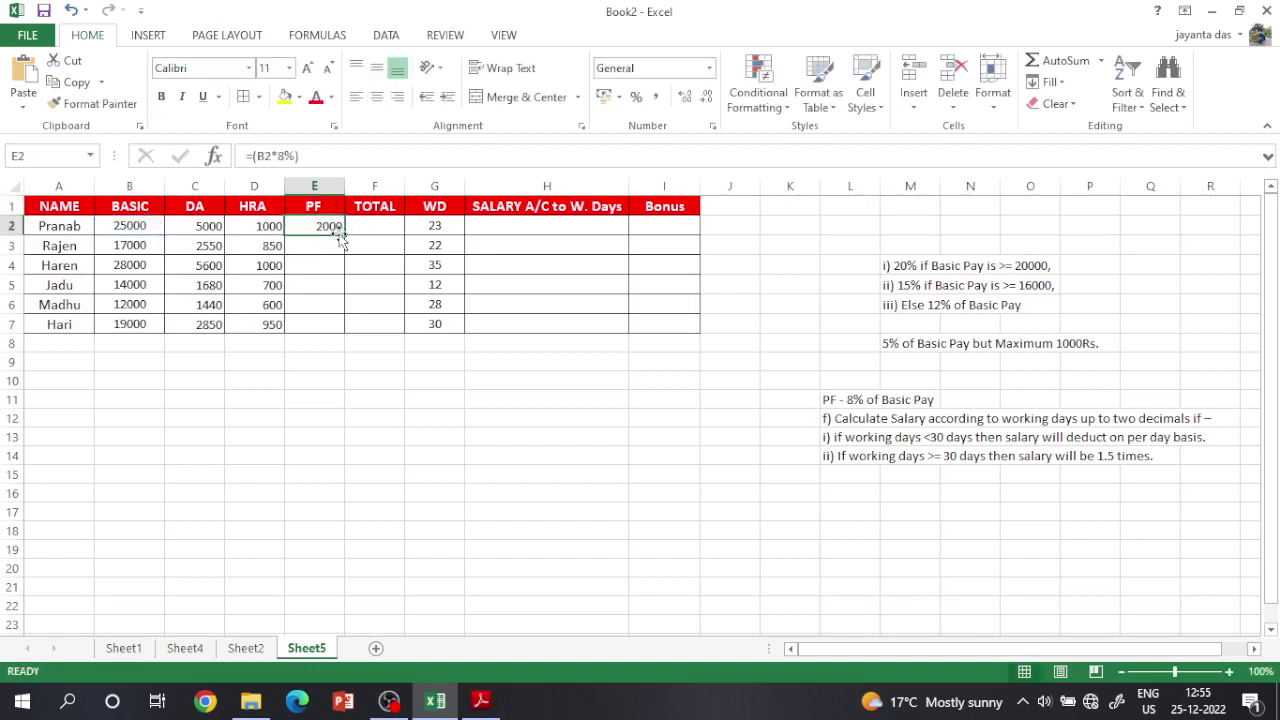
pyautogui.moveTo(340, 232); pyautogui.dragTo(365, 262)
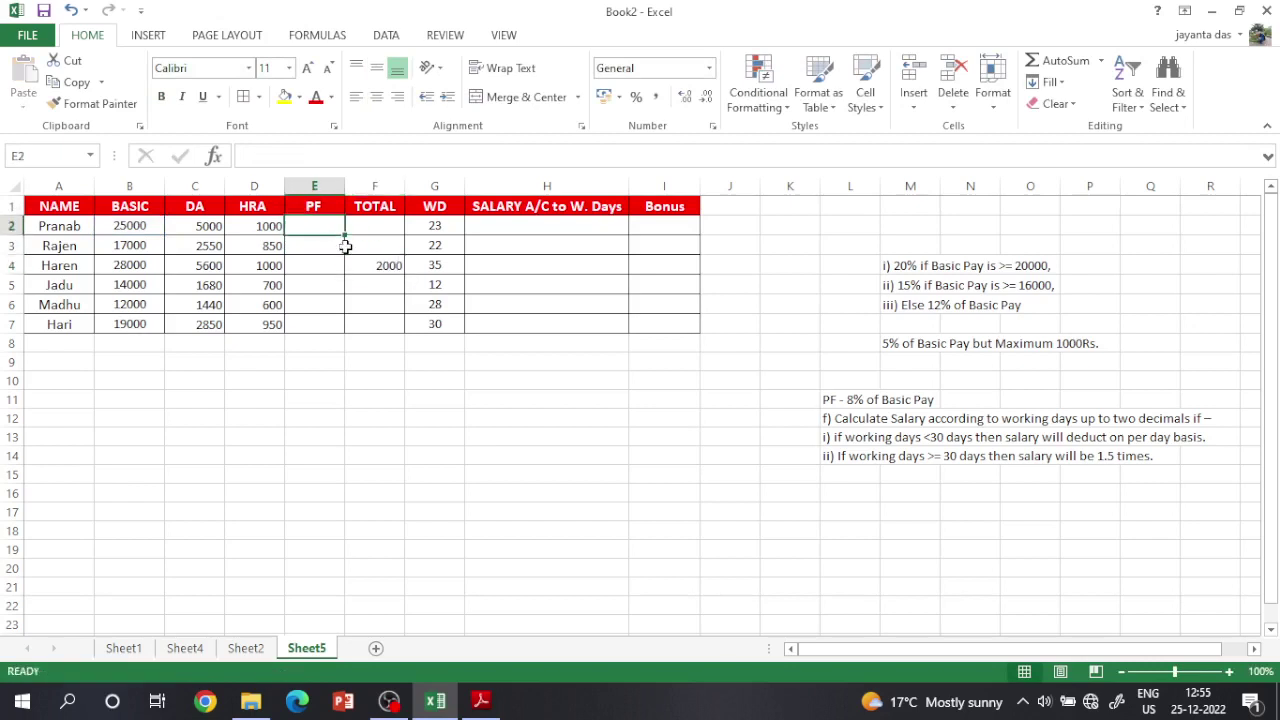
pyautogui.hotkey('ctrl', 'z')
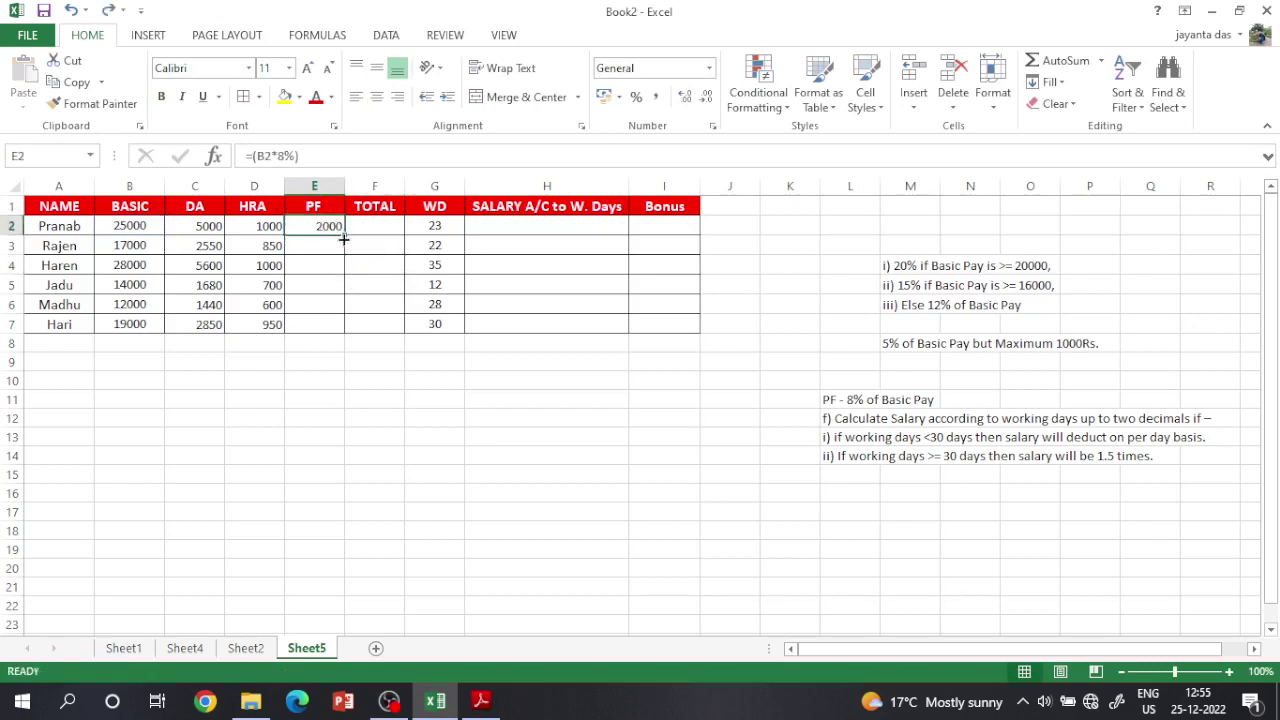
pyautogui.moveTo(344, 235); pyautogui.dragTo(344, 334)
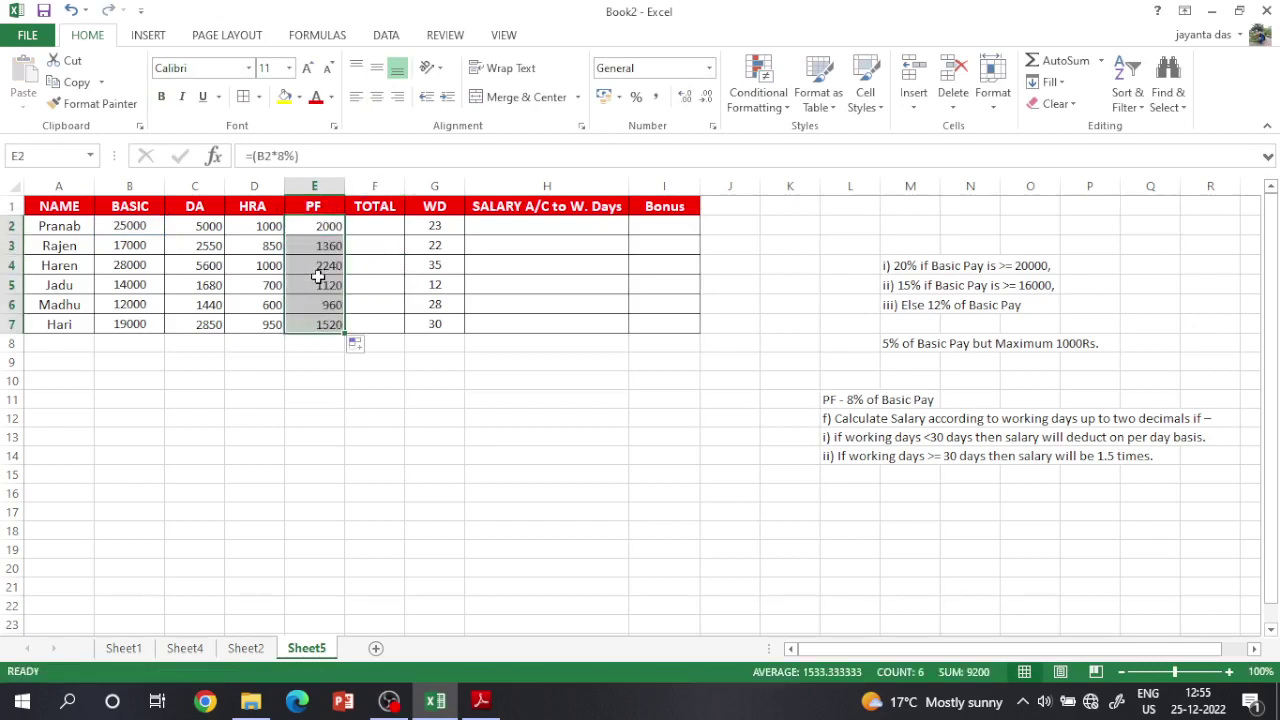
# Calculate the first employee's TOTAL in F2 with =SUM(B2:D2)-E2 and fill the formula down to F7
pyautogui.click(376, 225)
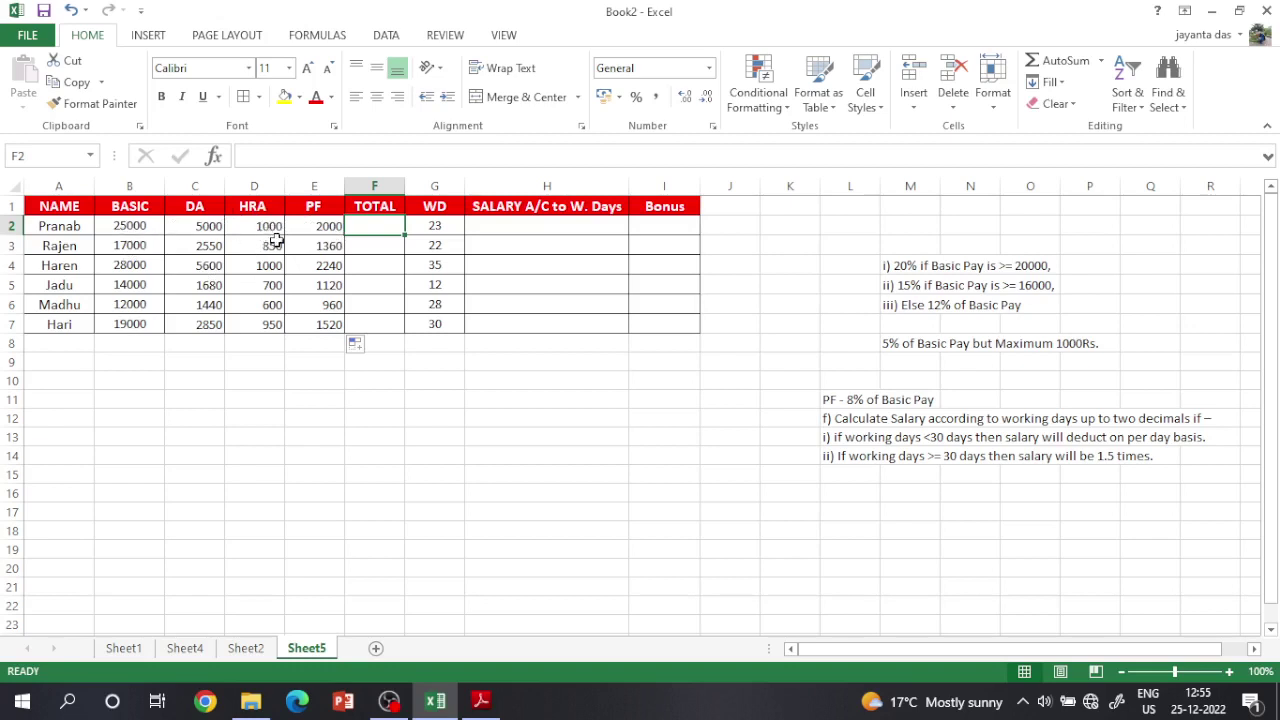
pyautogui.write('=')
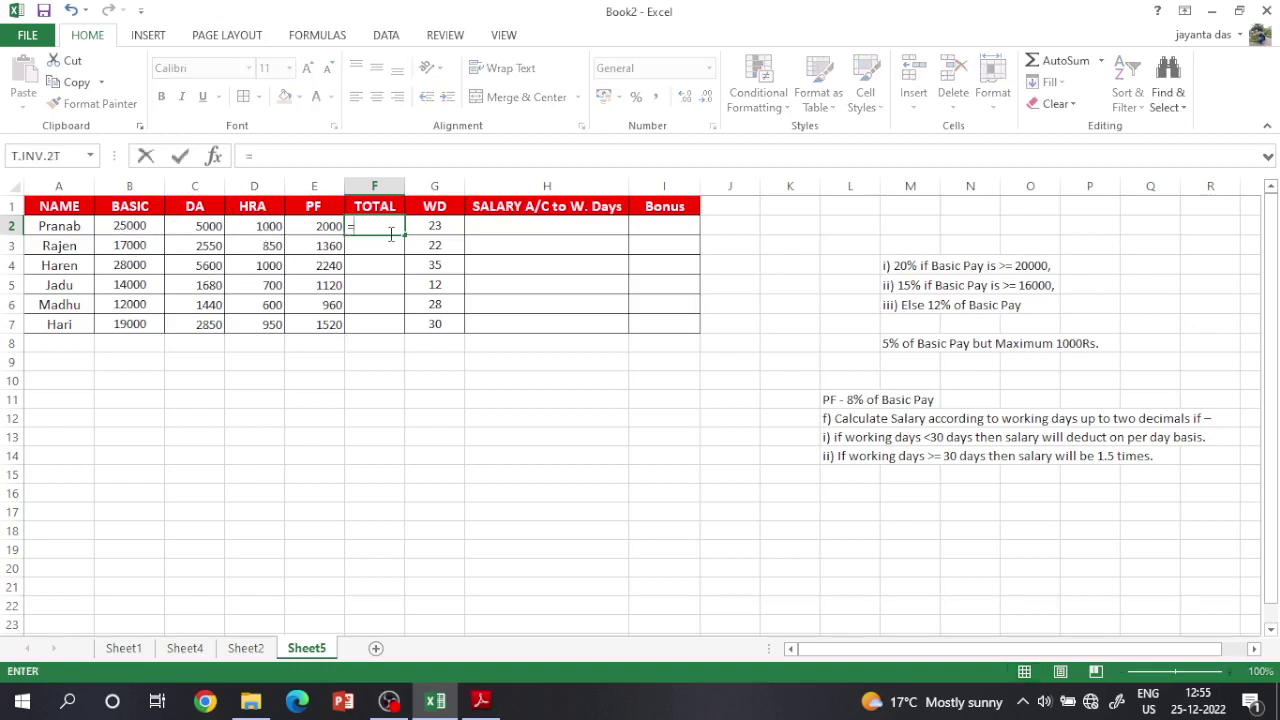
pyautogui.write('su')
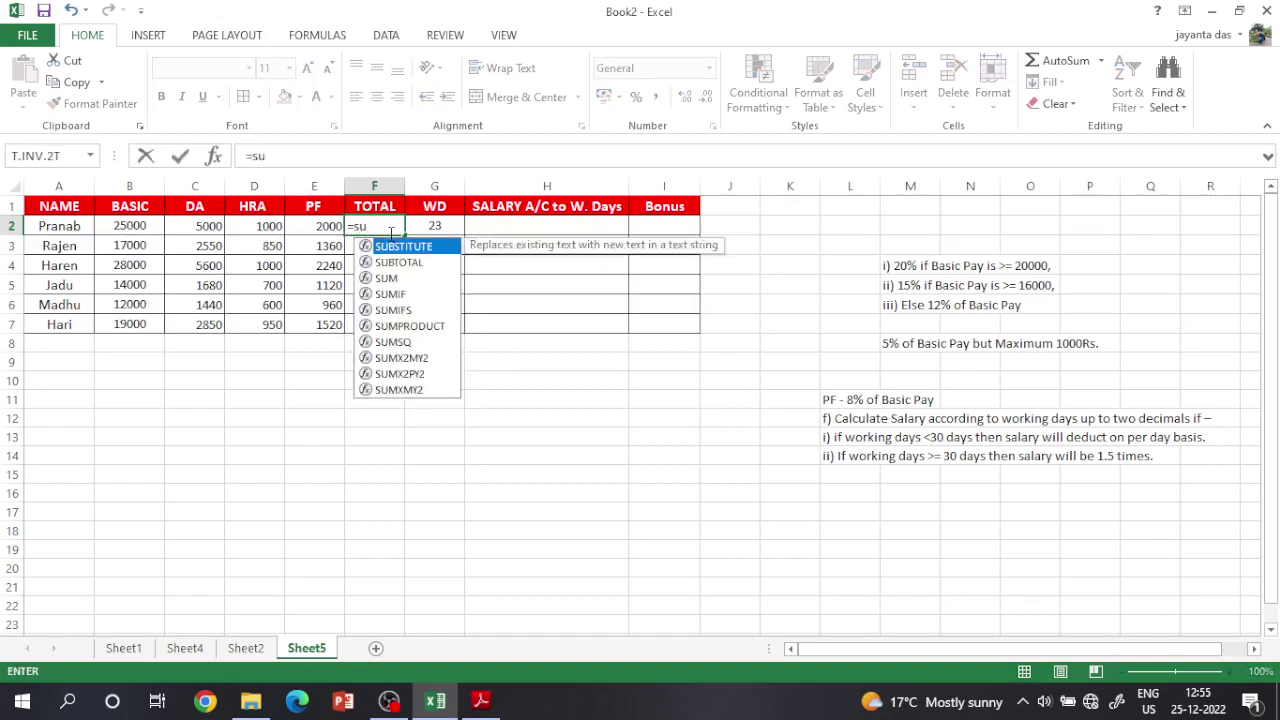
pyautogui.write('m(')
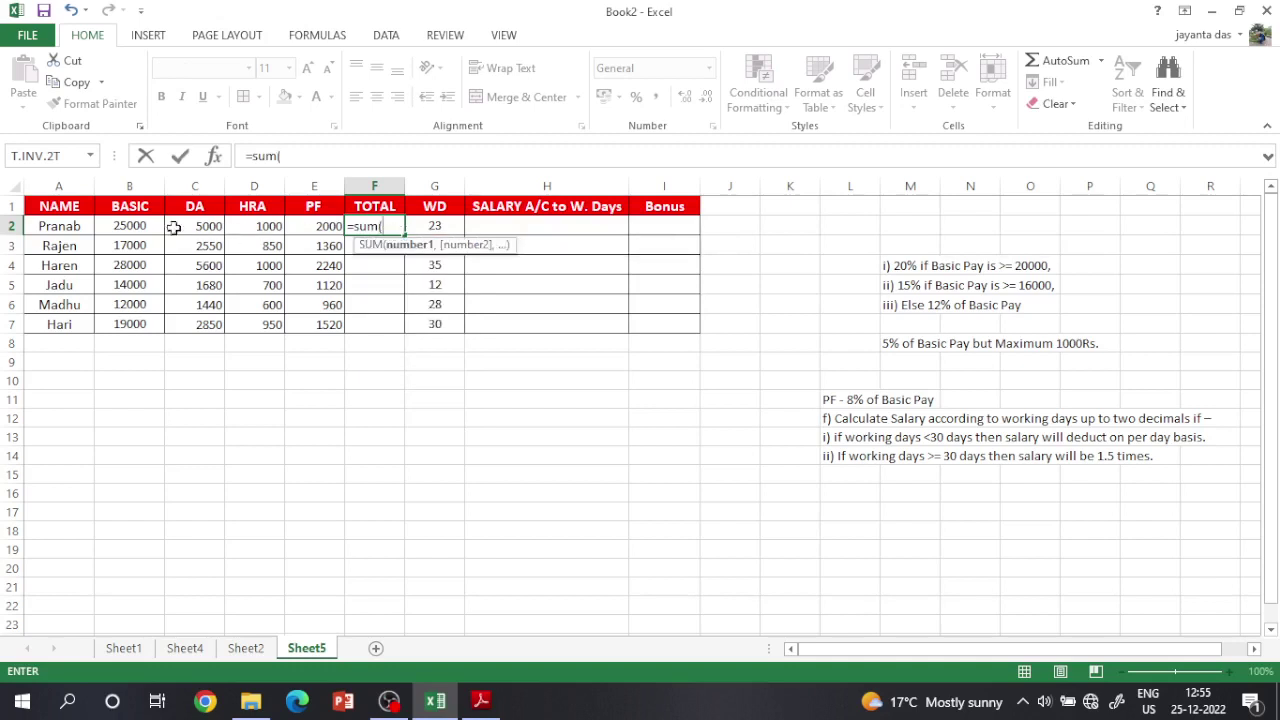
pyautogui.moveTo(142, 226); pyautogui.dragTo(270, 231)
pyautogui.write(')-')
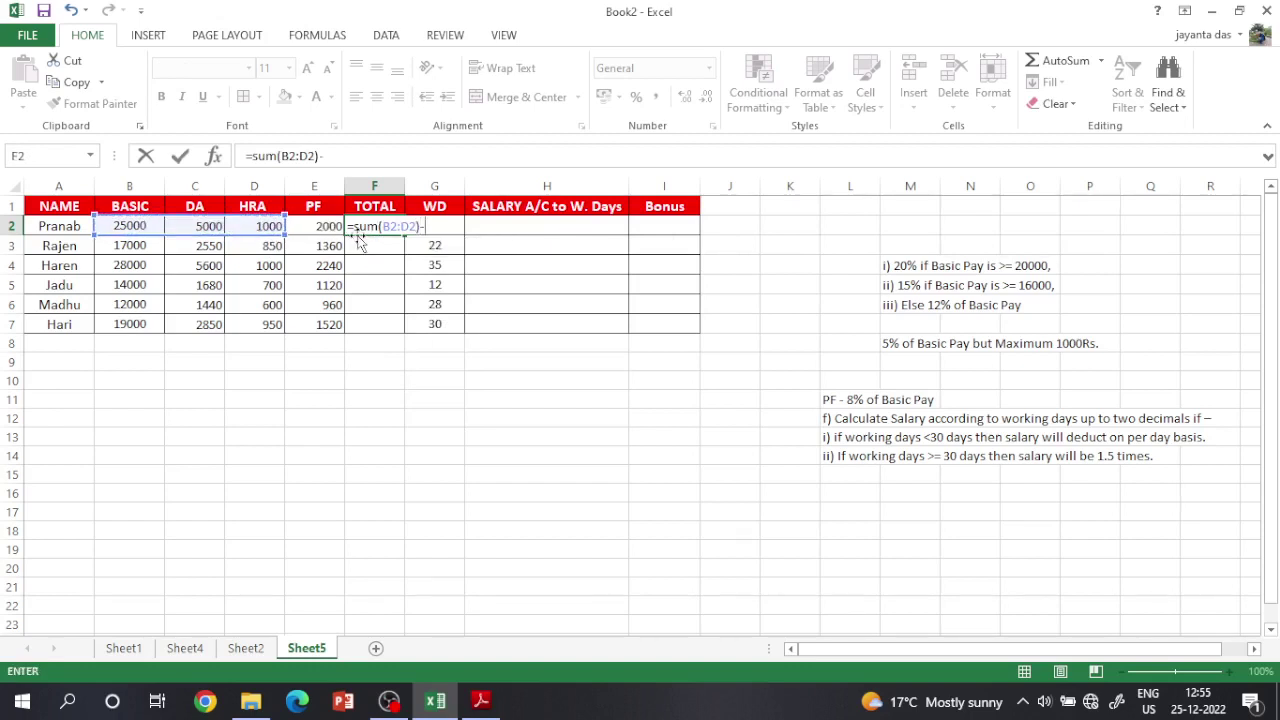
pyautogui.click(324, 230)
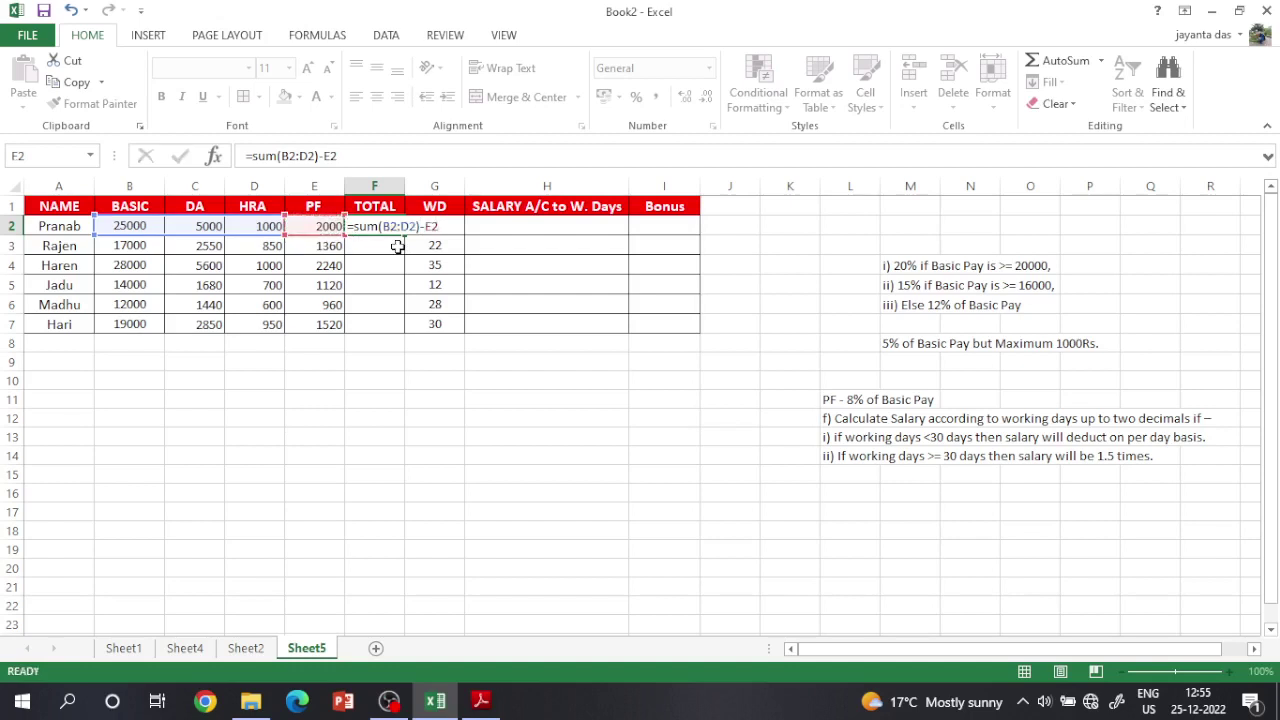
pyautogui.press('Return')
pyautogui.click(388, 229)
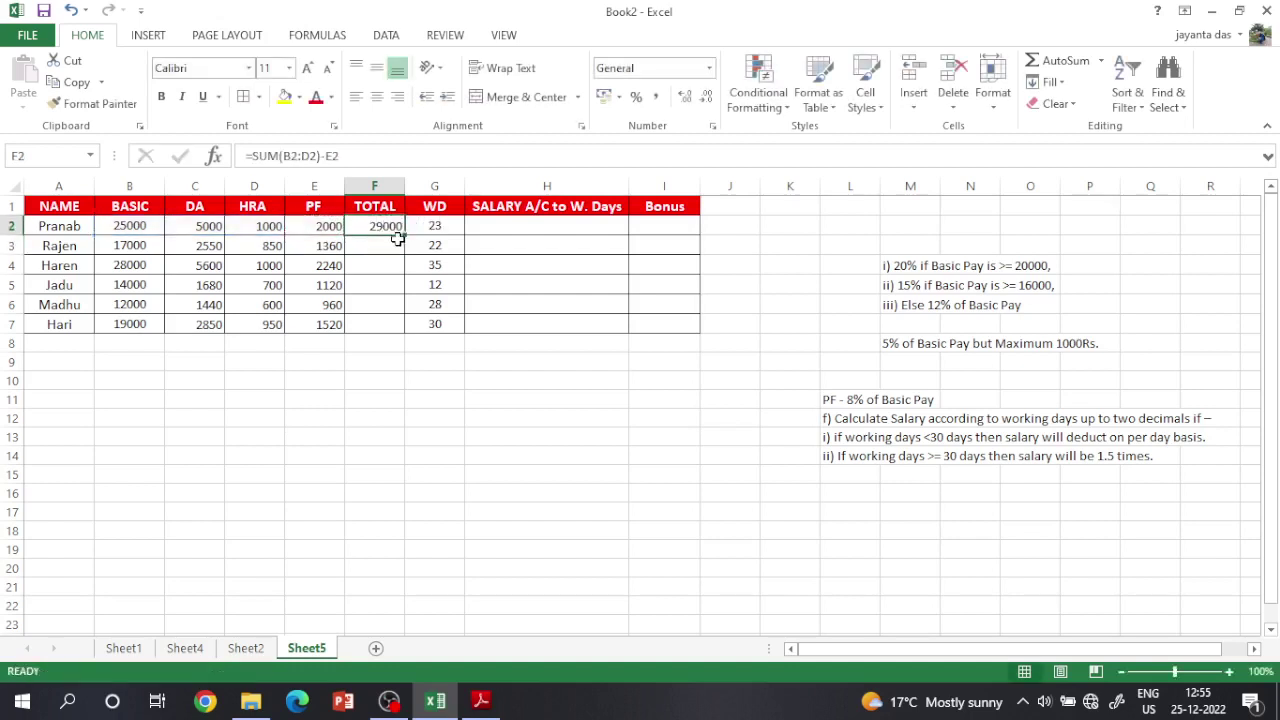
pyautogui.moveTo(404, 235); pyautogui.dragTo(405, 330)
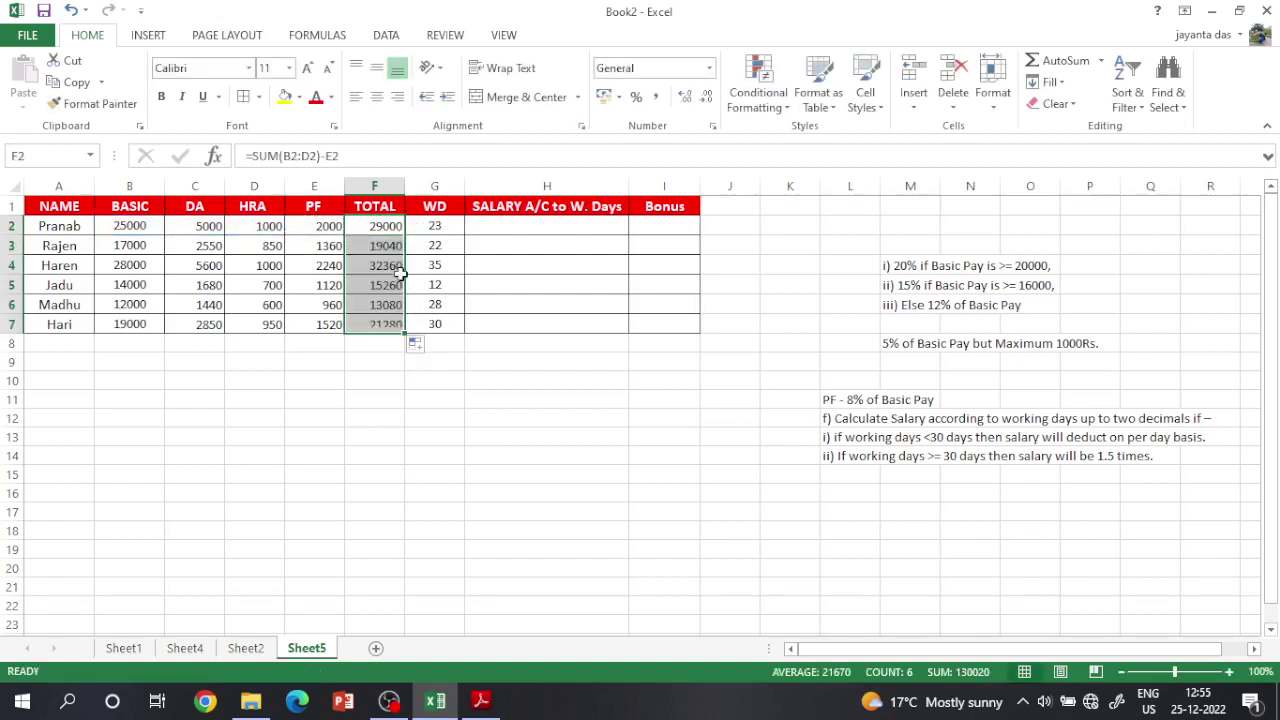
pyautogui.click(437, 224)
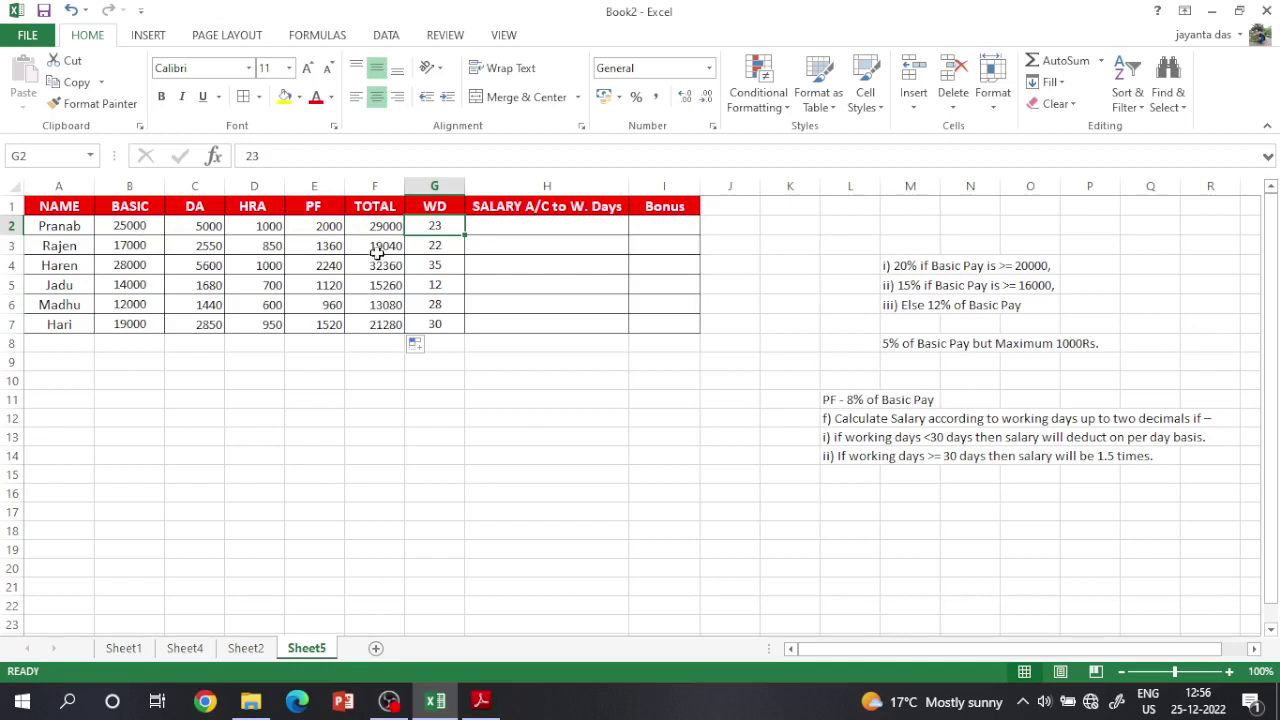
pyautogui.moveTo(380, 226); pyautogui.dragTo(374, 330)
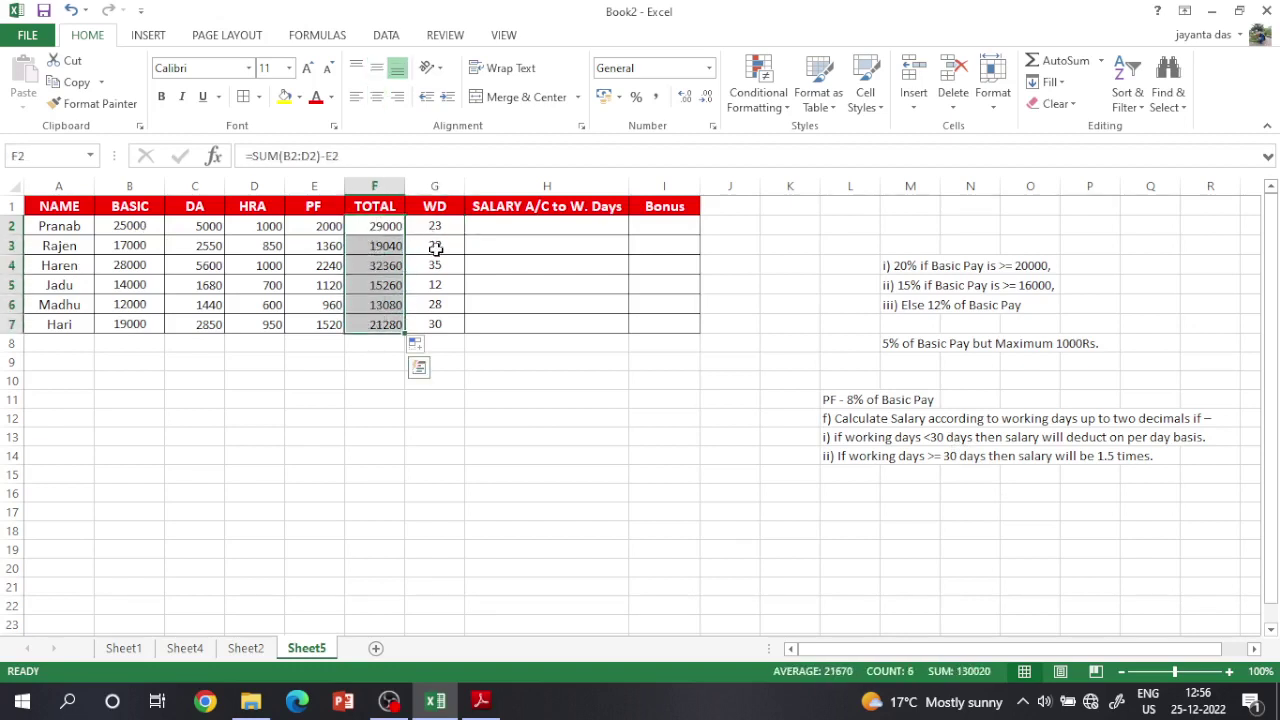
pyautogui.click(434, 248)
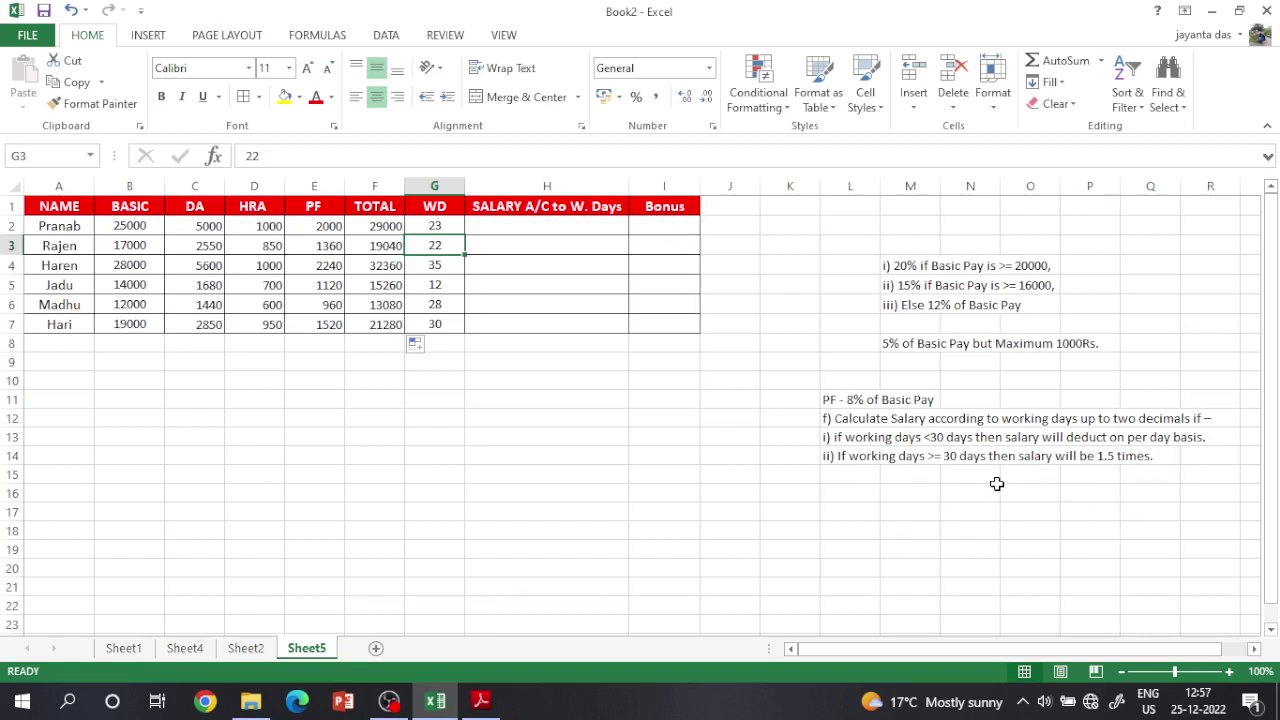
# Begin the first employee's working-days salary formula in H2 as an IF with condition G2>=30 and true value 1.5*F2
pyautogui.click(538, 228)
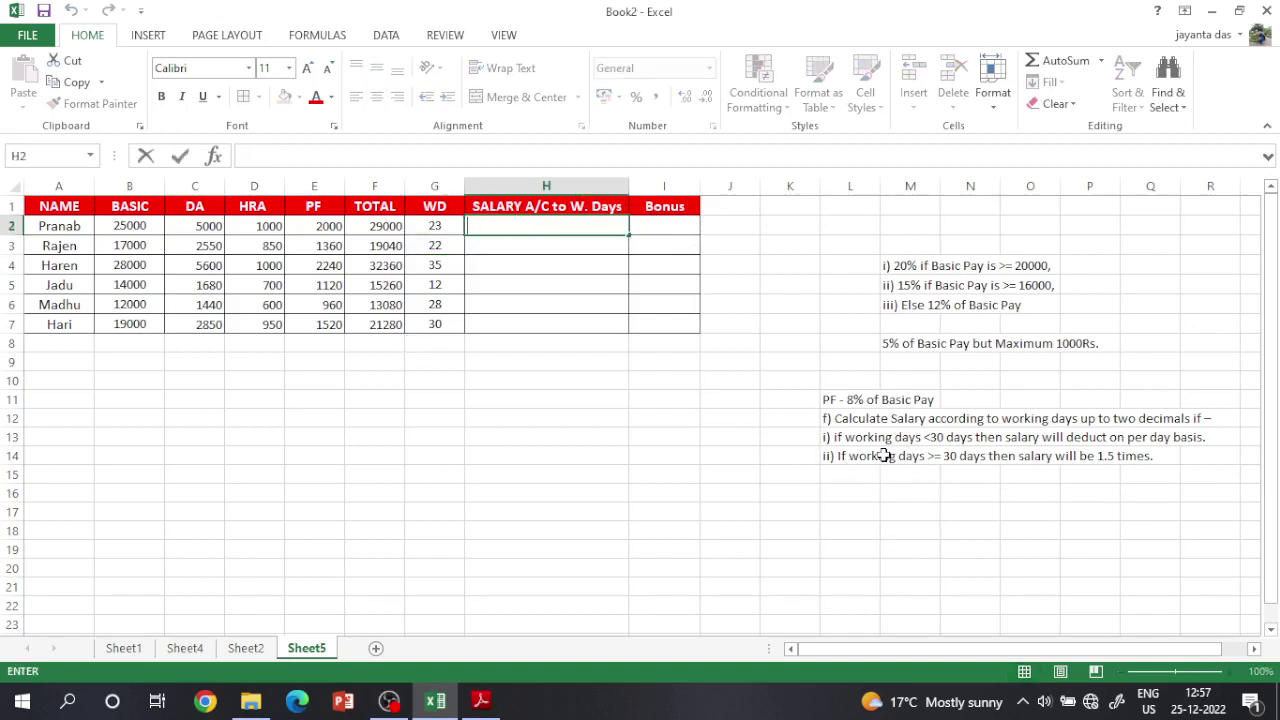
pyautogui.write('=')
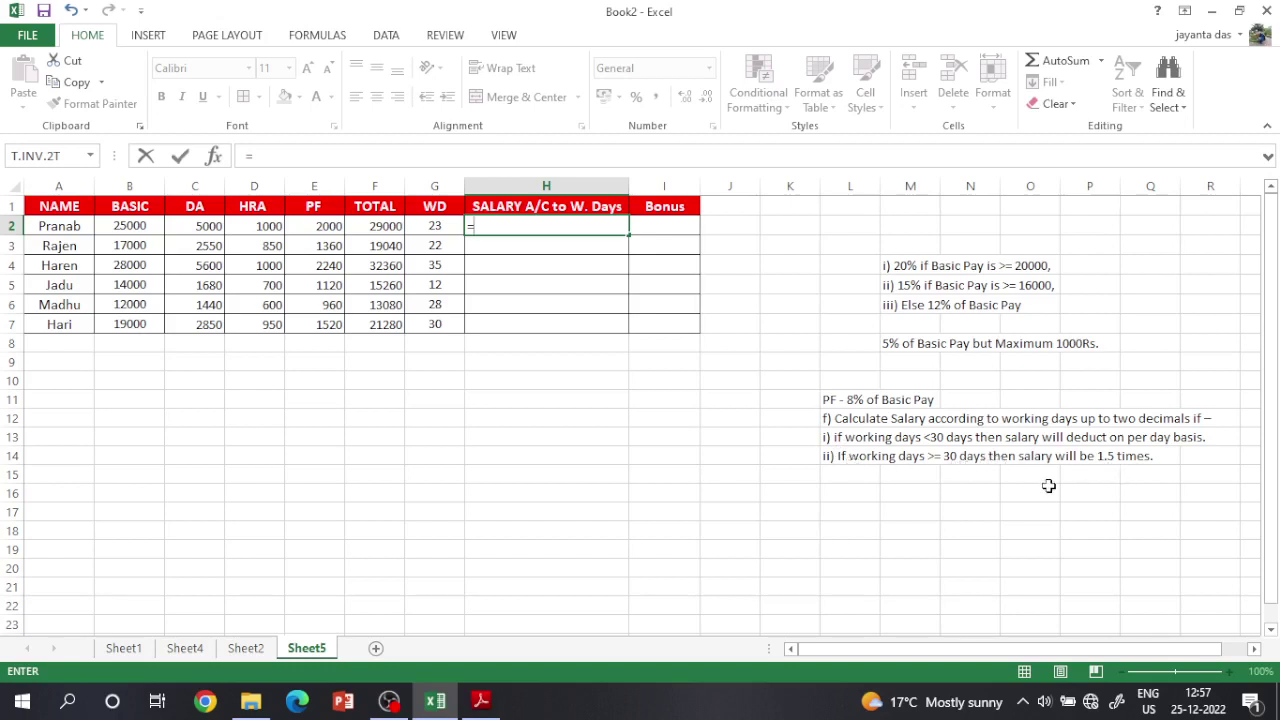
pyautogui.write('if(')
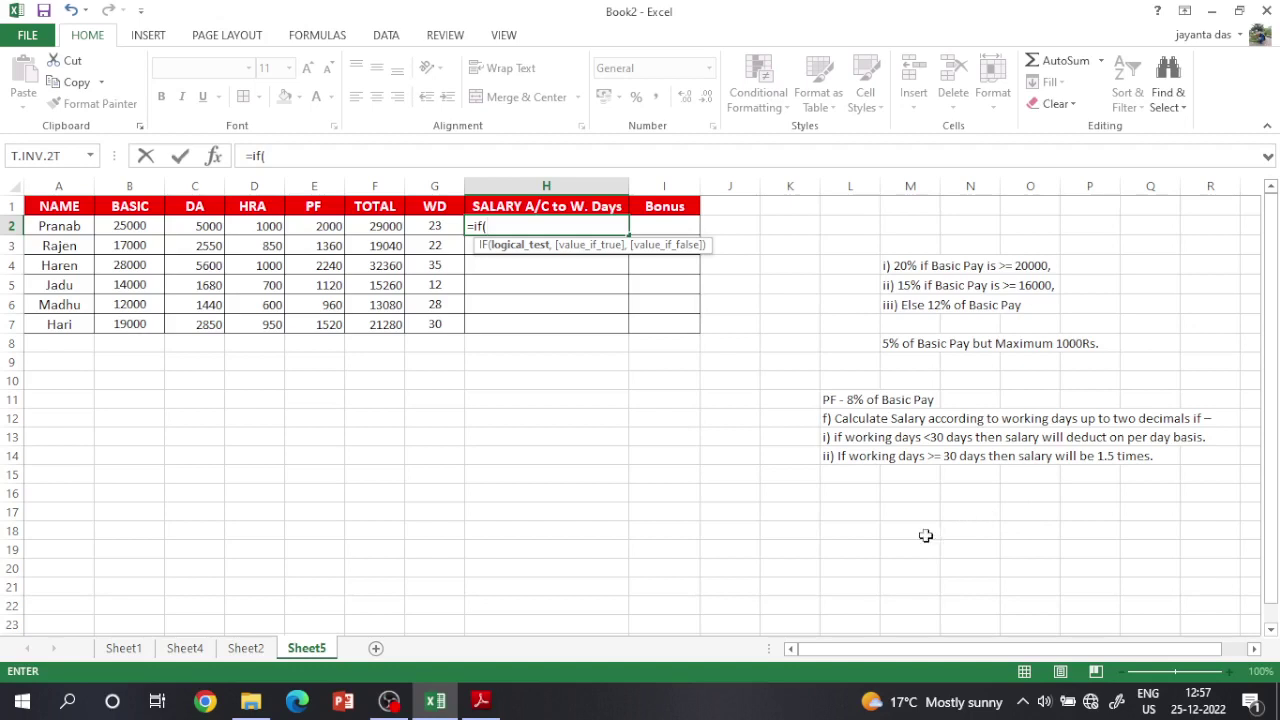
pyautogui.click(424, 226)
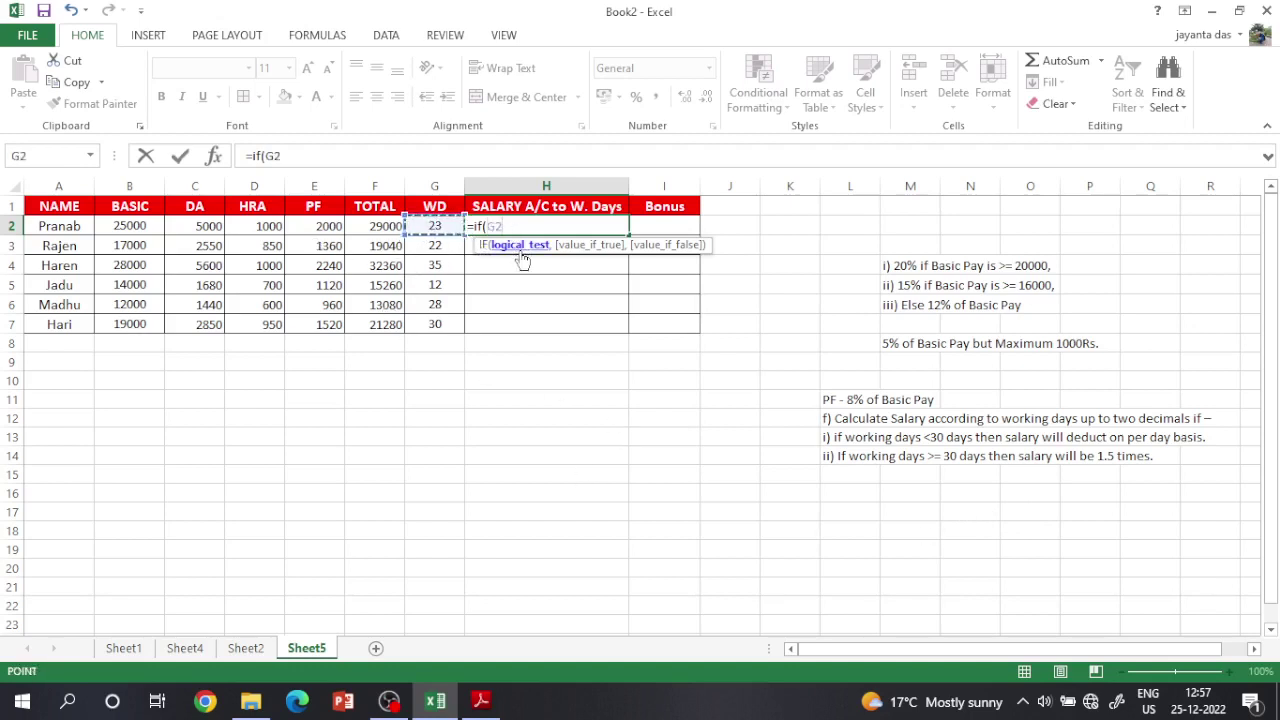
pyautogui.write('>=3')
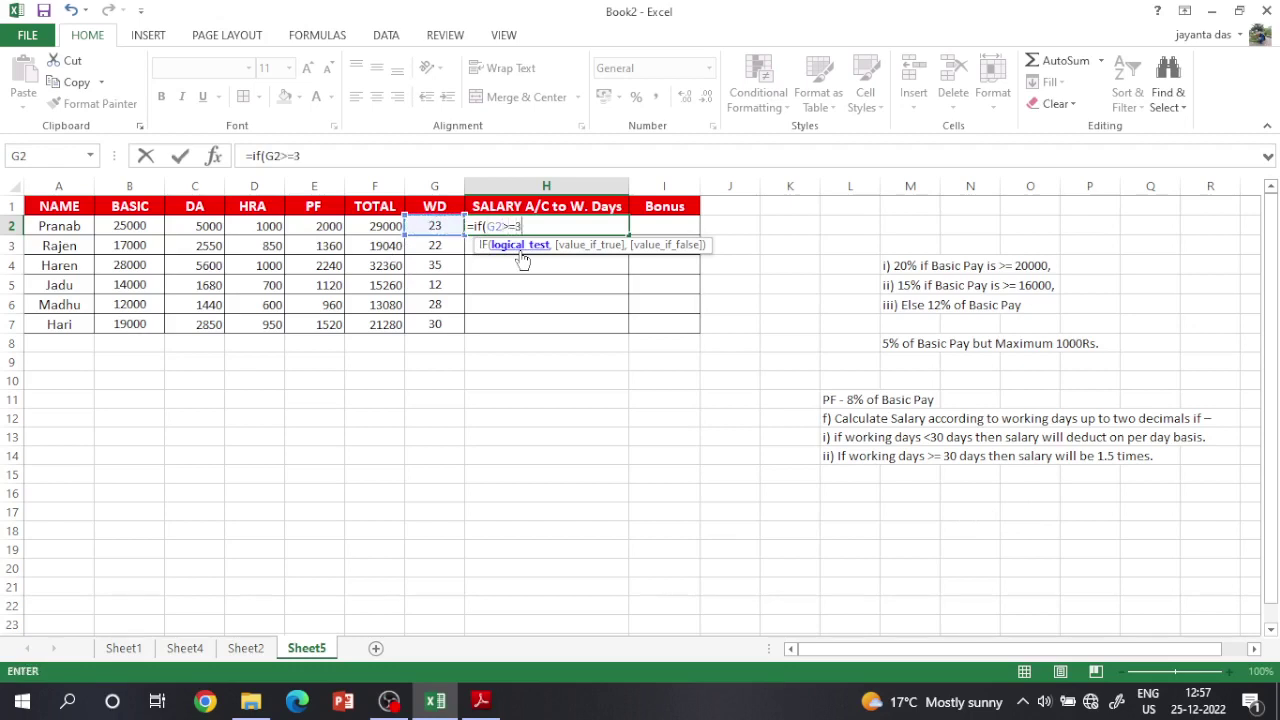
pyautogui.write('0,1.5*')
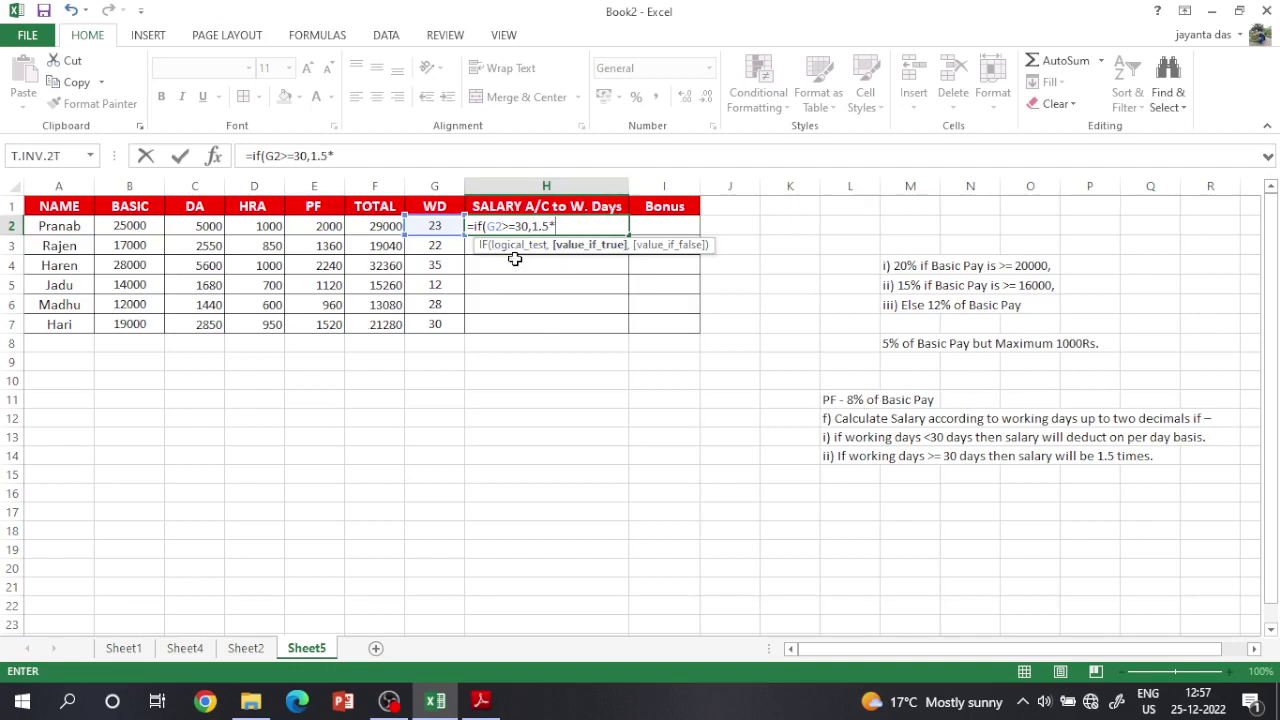
pyautogui.click(387, 225)
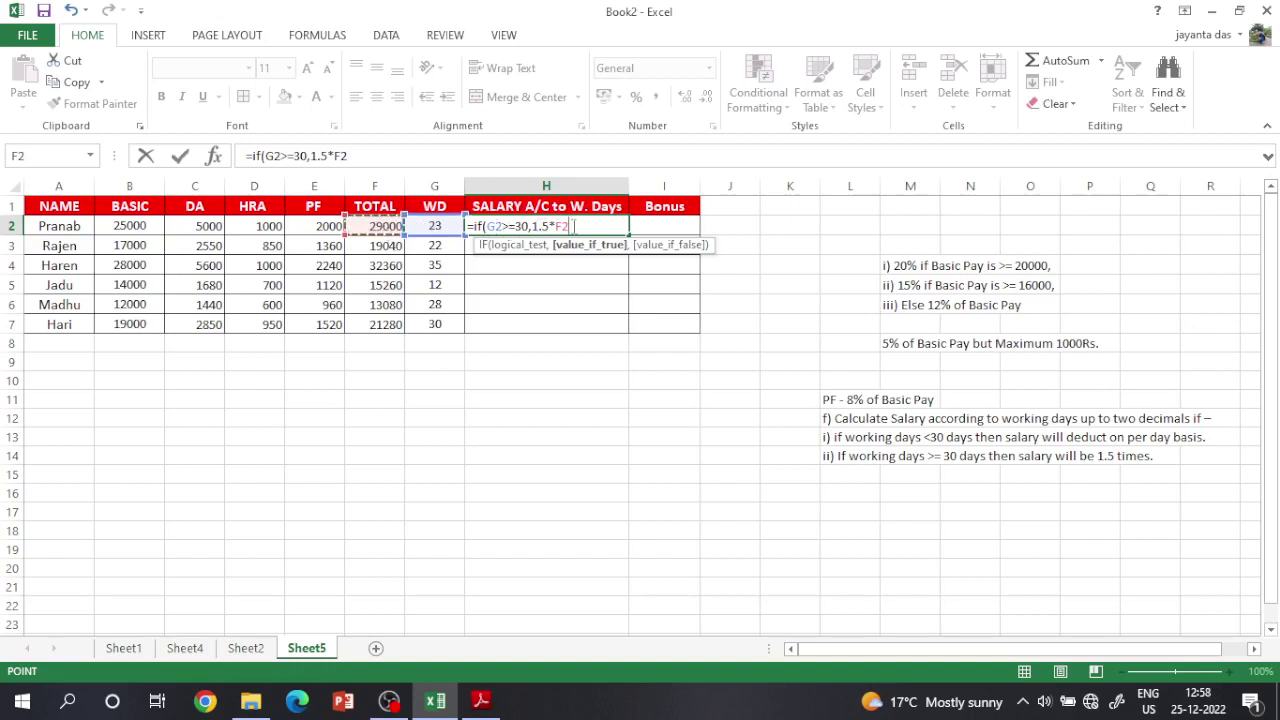
# Complete the IF formula in H2 with the per-day value F2/30*G2 for fewer than 30 working days
pyautogui.write(',')
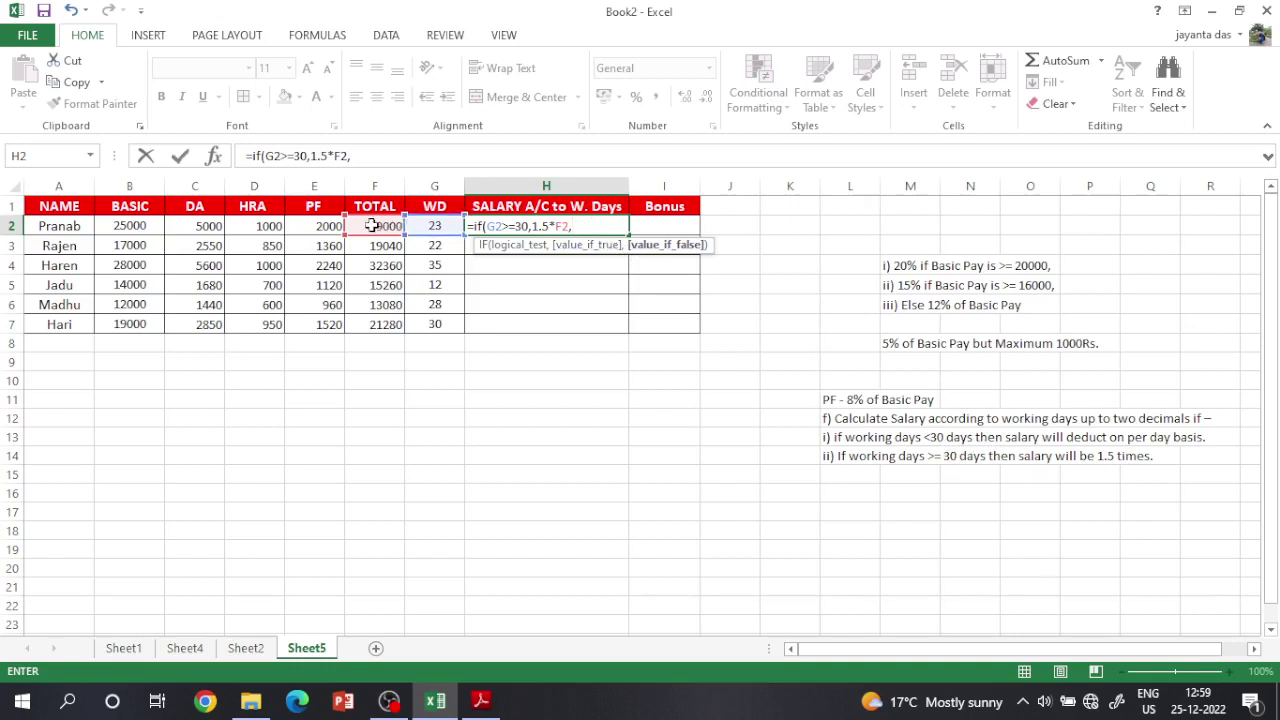
pyautogui.click(431, 226)
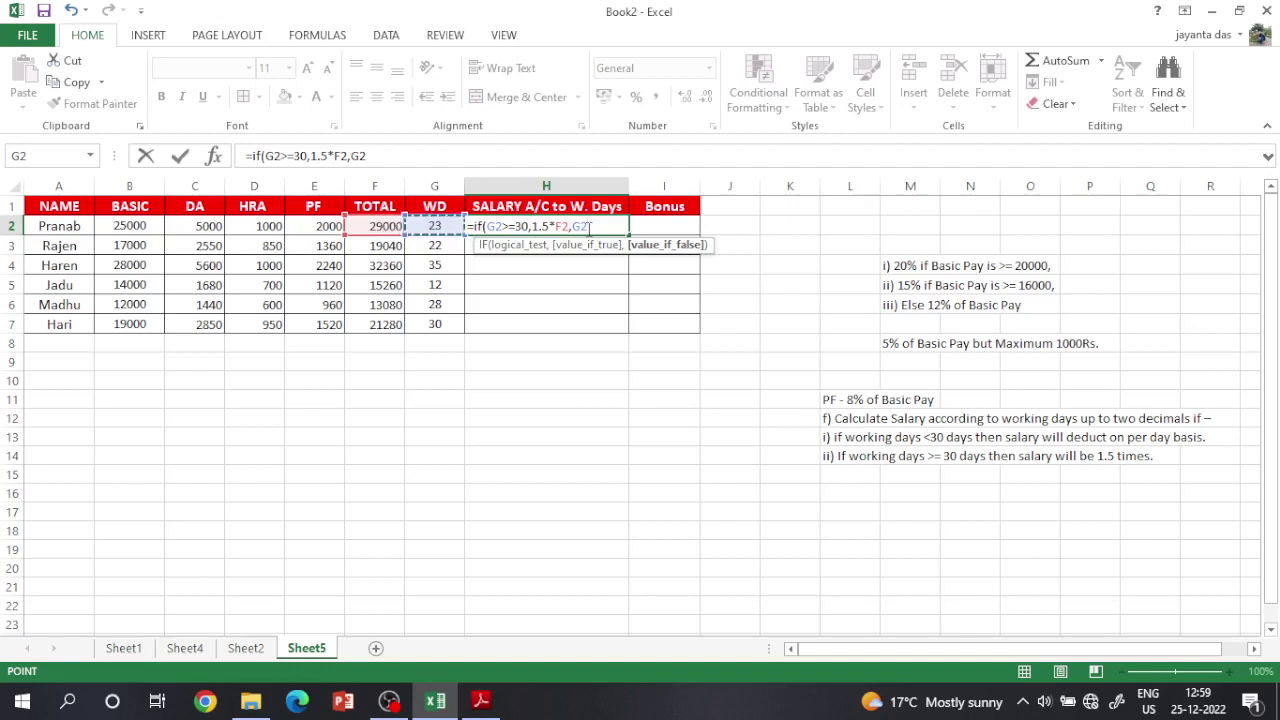
pyautogui.press('BackSpace')
pyautogui.press('BackSpace')
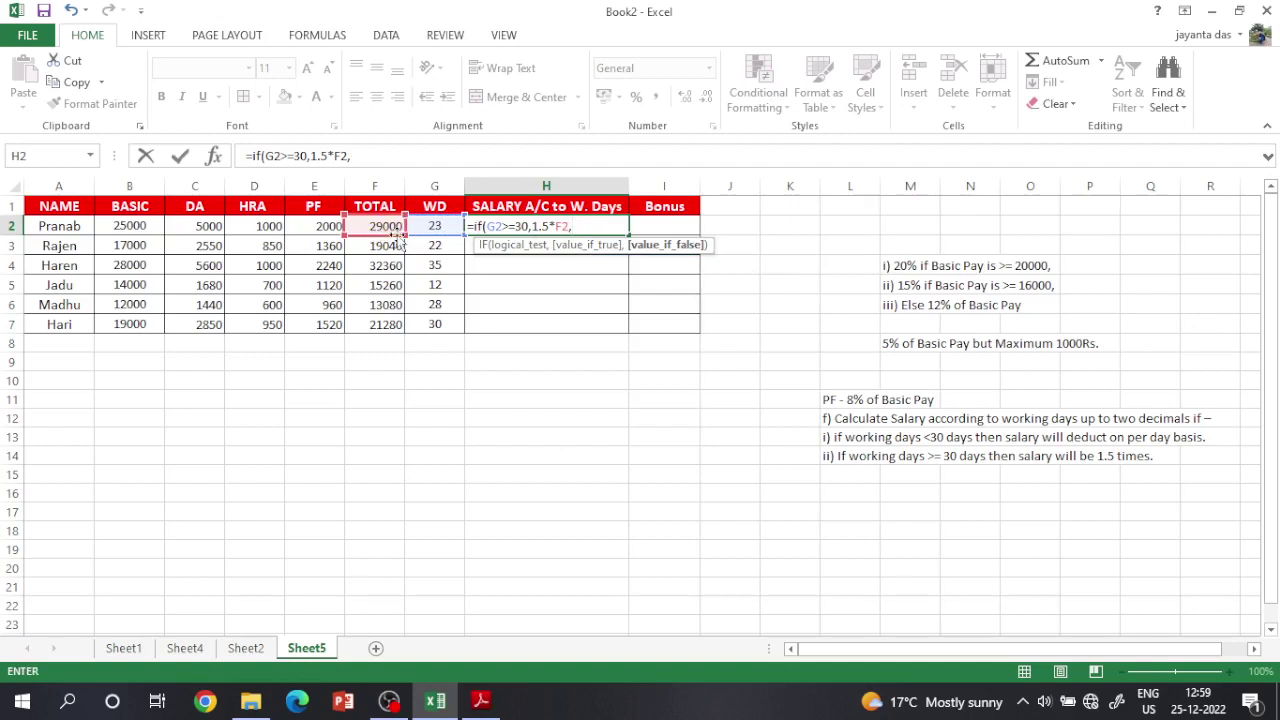
pyautogui.press('BackSpace')
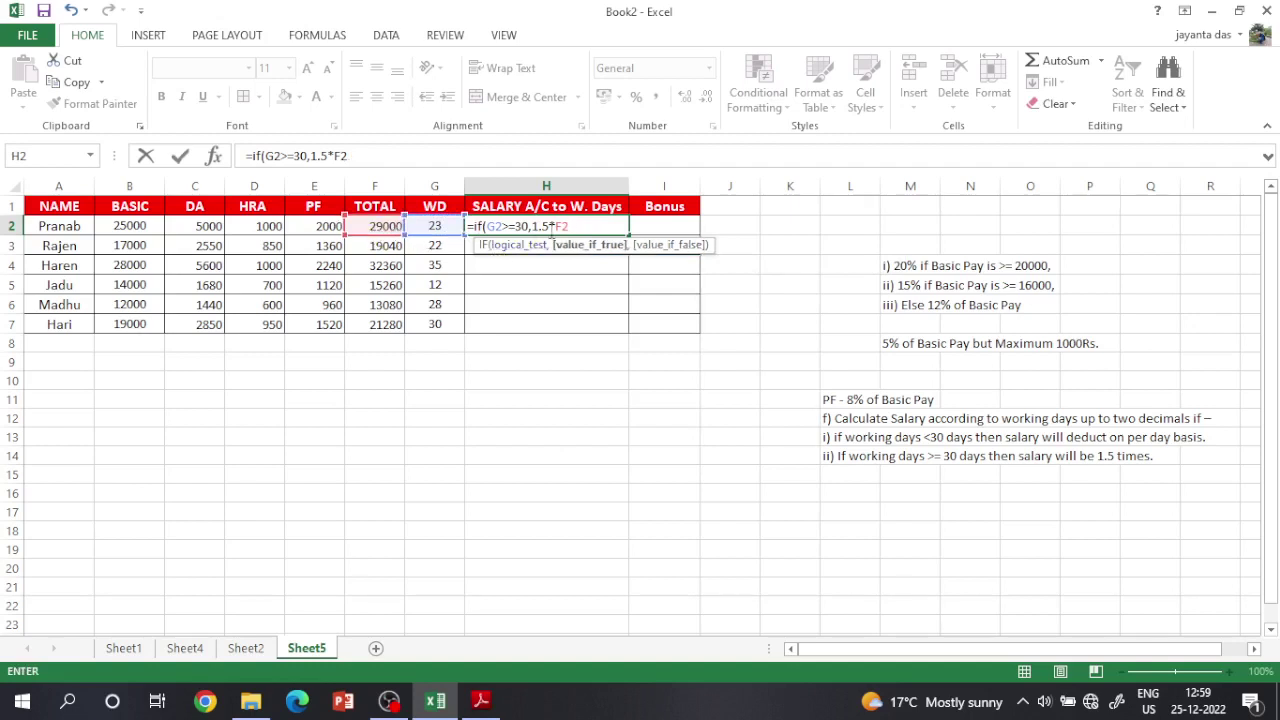
pyautogui.write(',')
pyautogui.click(386, 229)
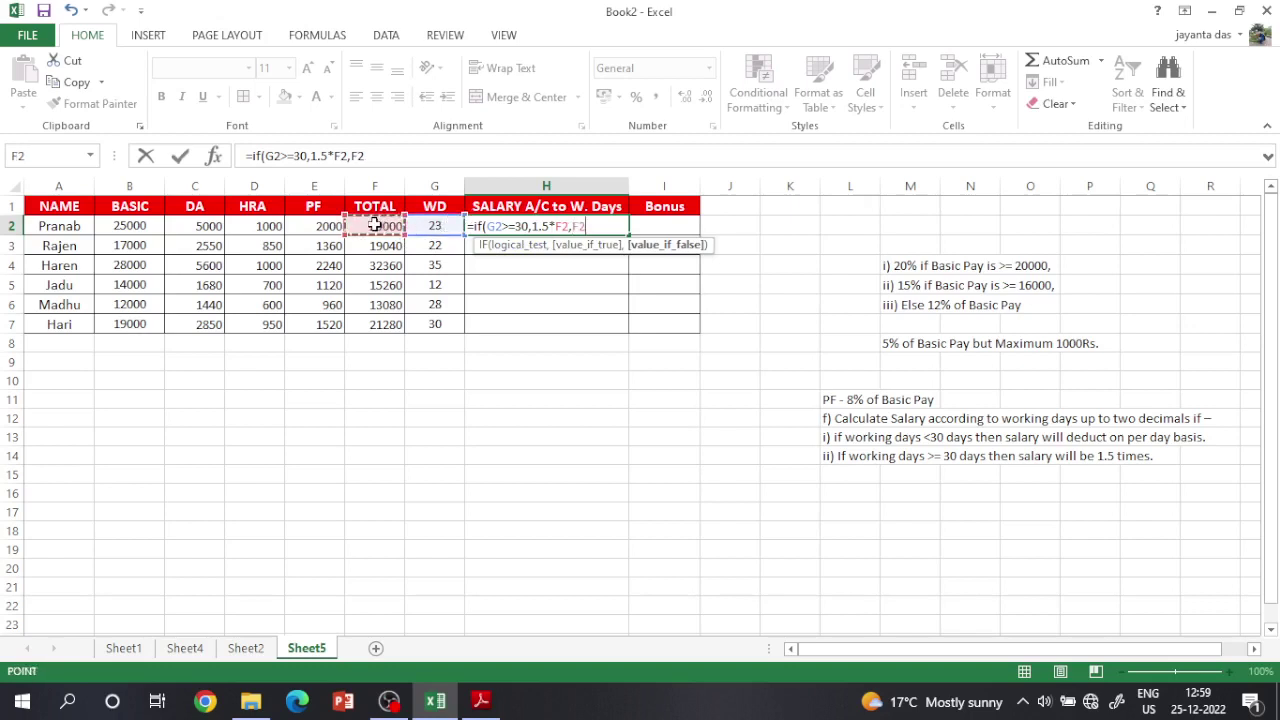
pyautogui.write('/30')
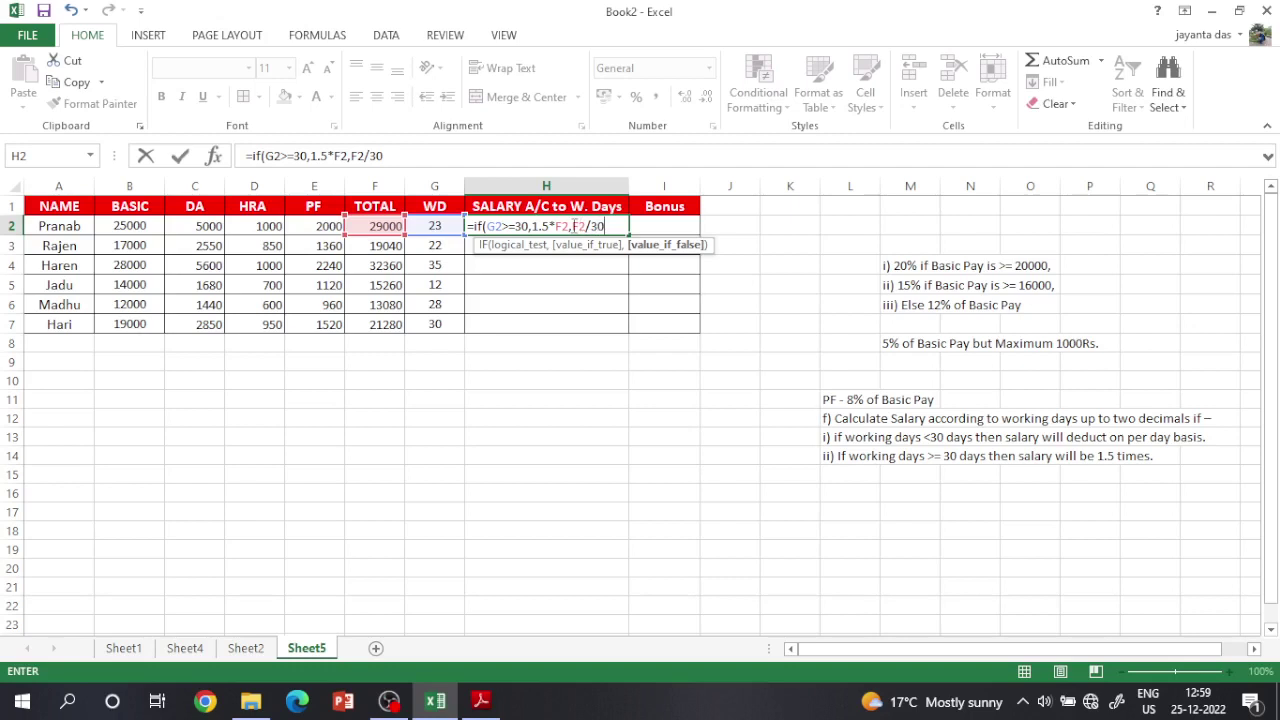
pyautogui.press('F2')
pyautogui.click(424, 230)
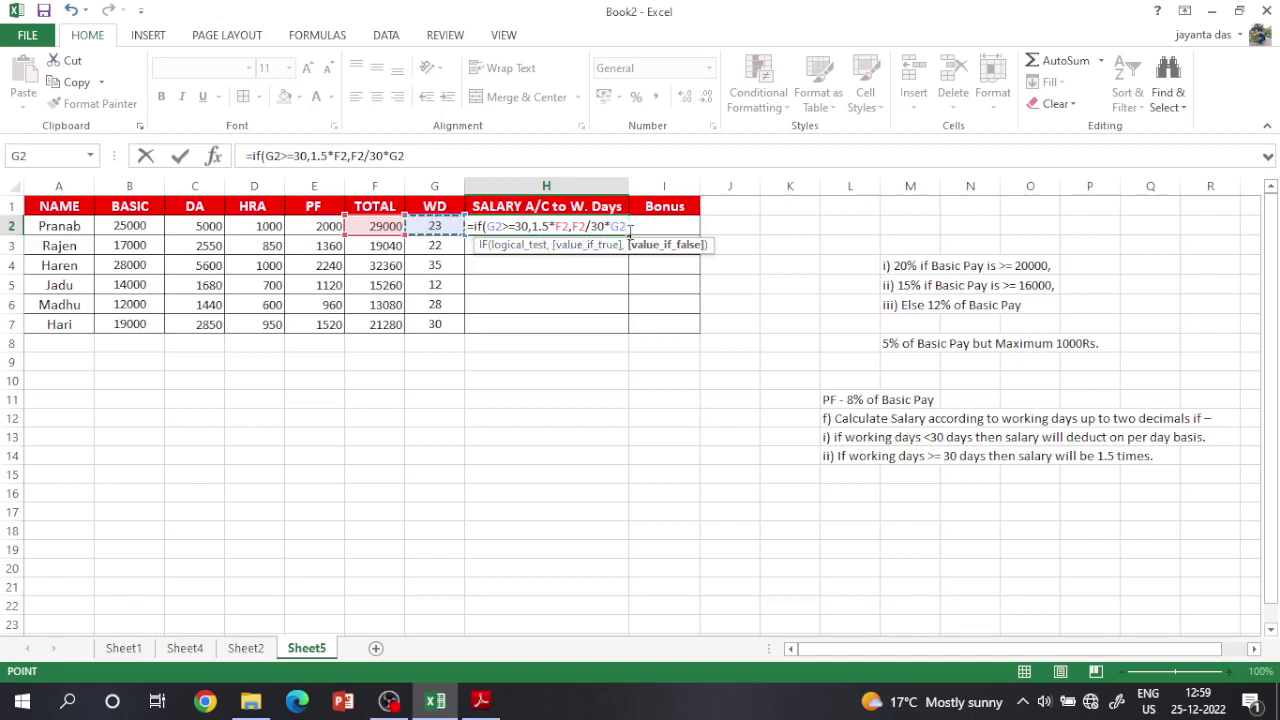
pyautogui.write(')')
pyautogui.press('Return')
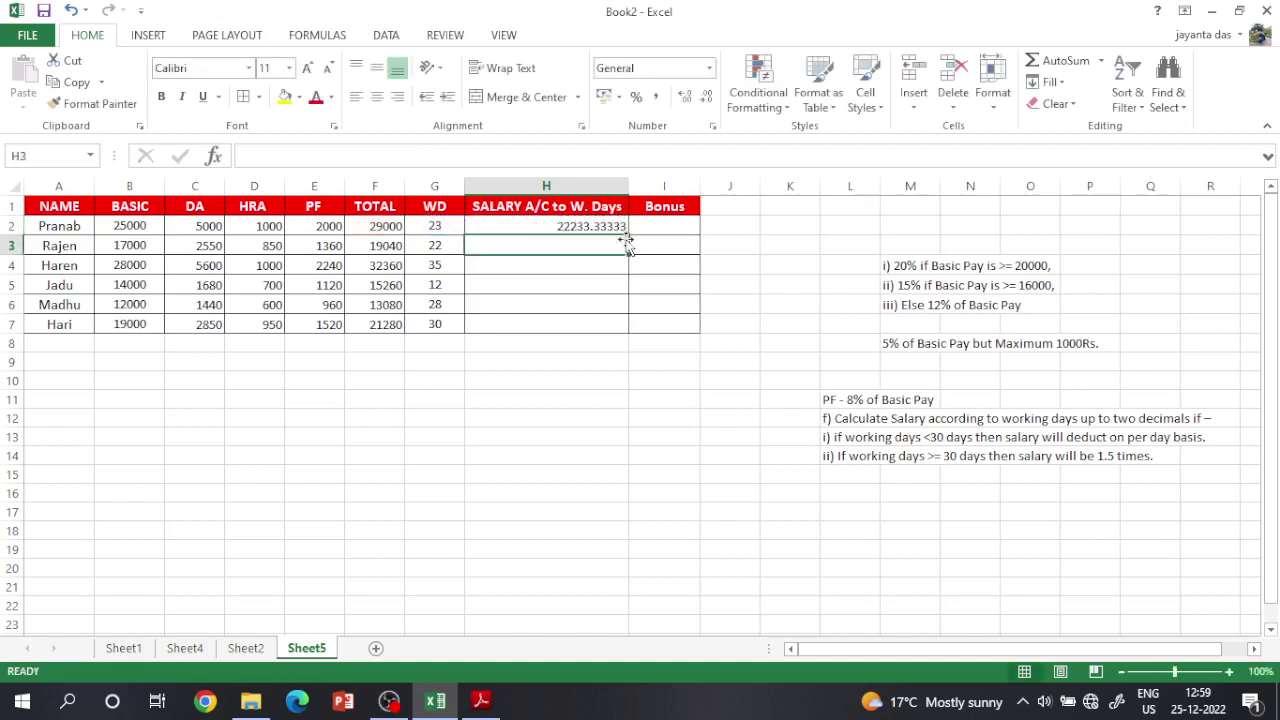
# Fill the working-days salary formula from H2 down to H7
pyautogui.click(576, 222)
pyautogui.moveTo(626, 232)
pyautogui.mouseDown()
pyautogui.moveTo(623, 249)
pyautogui.moveTo(606, 249)
pyautogui.moveTo(628, 229)
pyautogui.mouseUp()
pyautogui.doubleClick(628, 230)
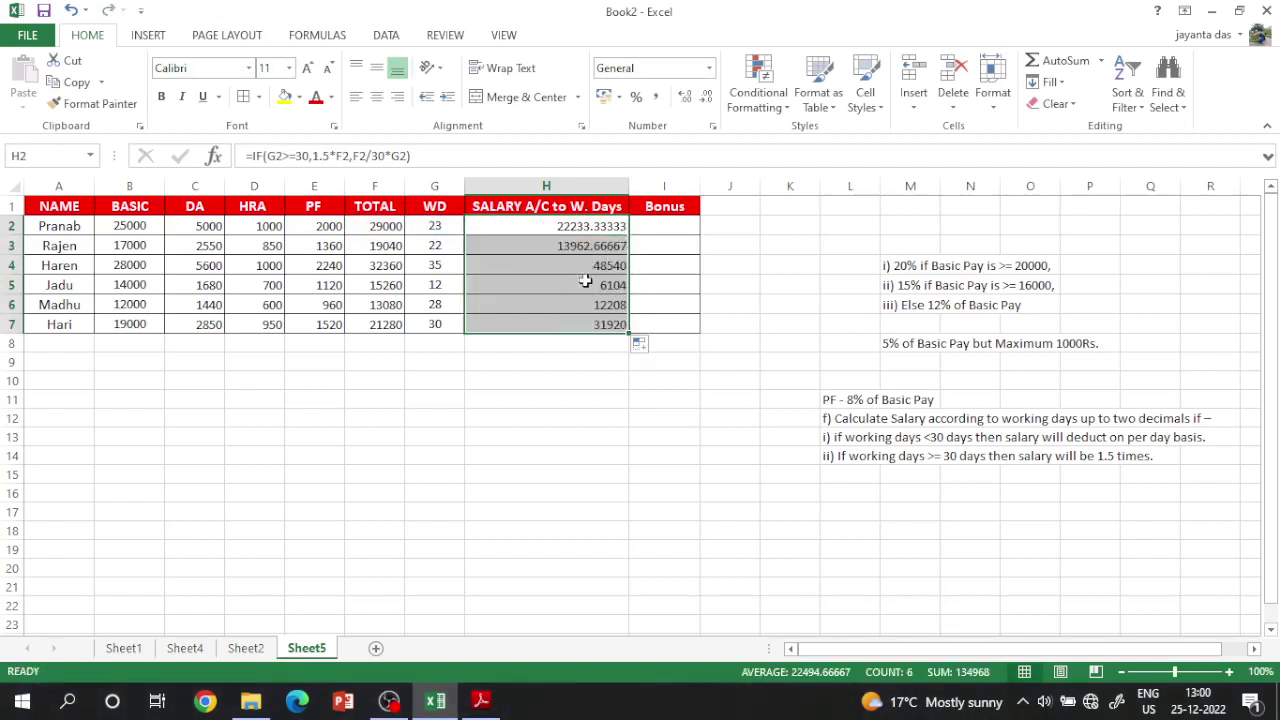
# Check the decimals requirement of item f in the PDF in Adobe Reader, and format H2:H7 in Excel to two decimal places
pyautogui.click(481, 700)
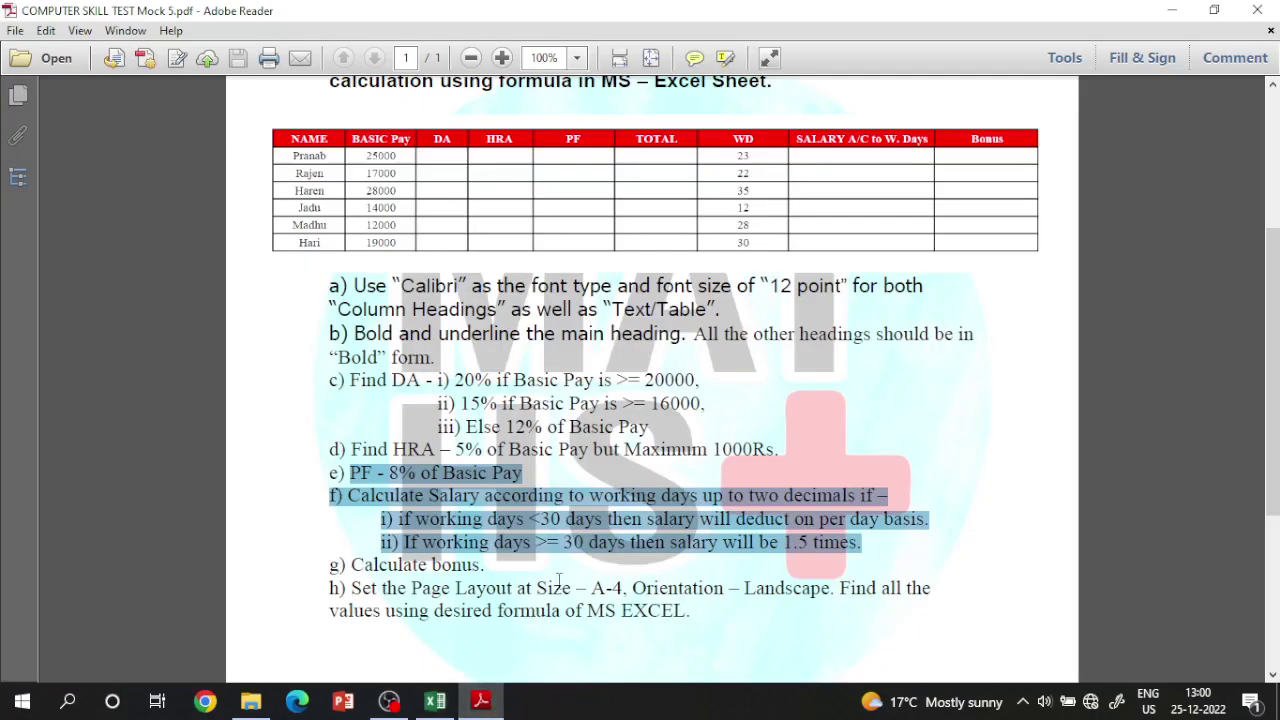
pyautogui.moveTo(783, 496); pyautogui.dragTo(888, 496)
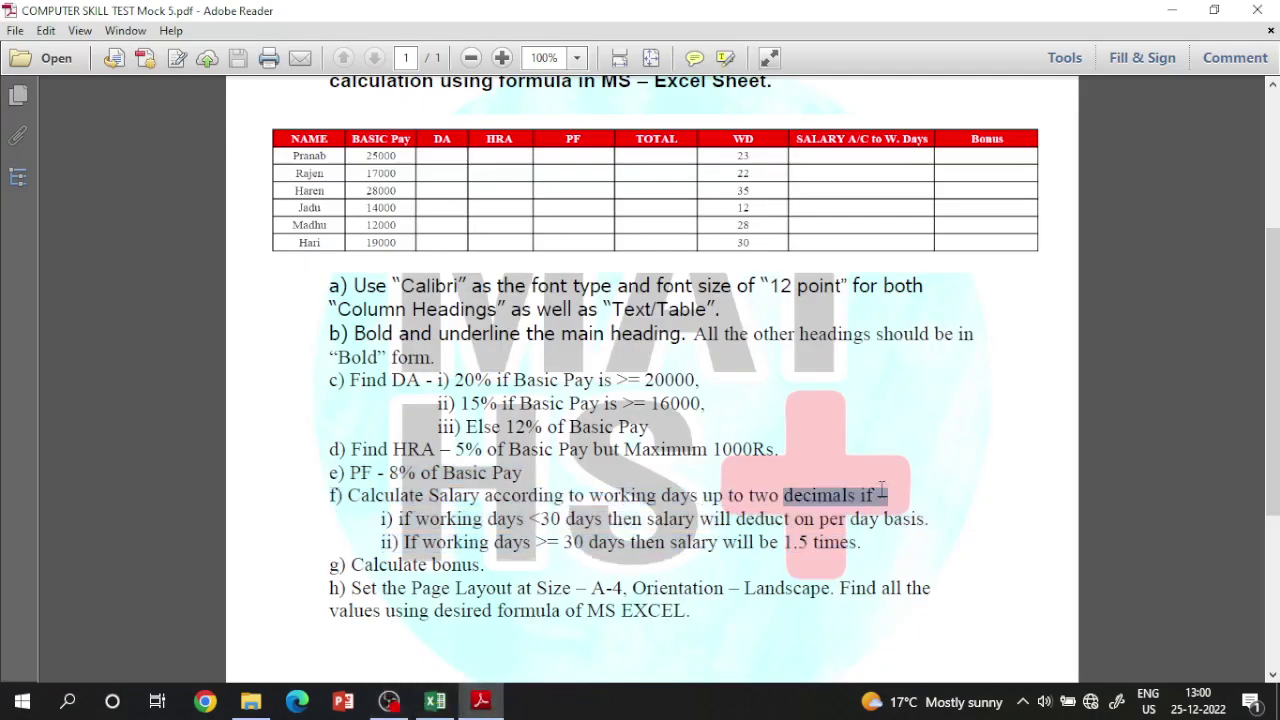
pyautogui.click(435, 700)
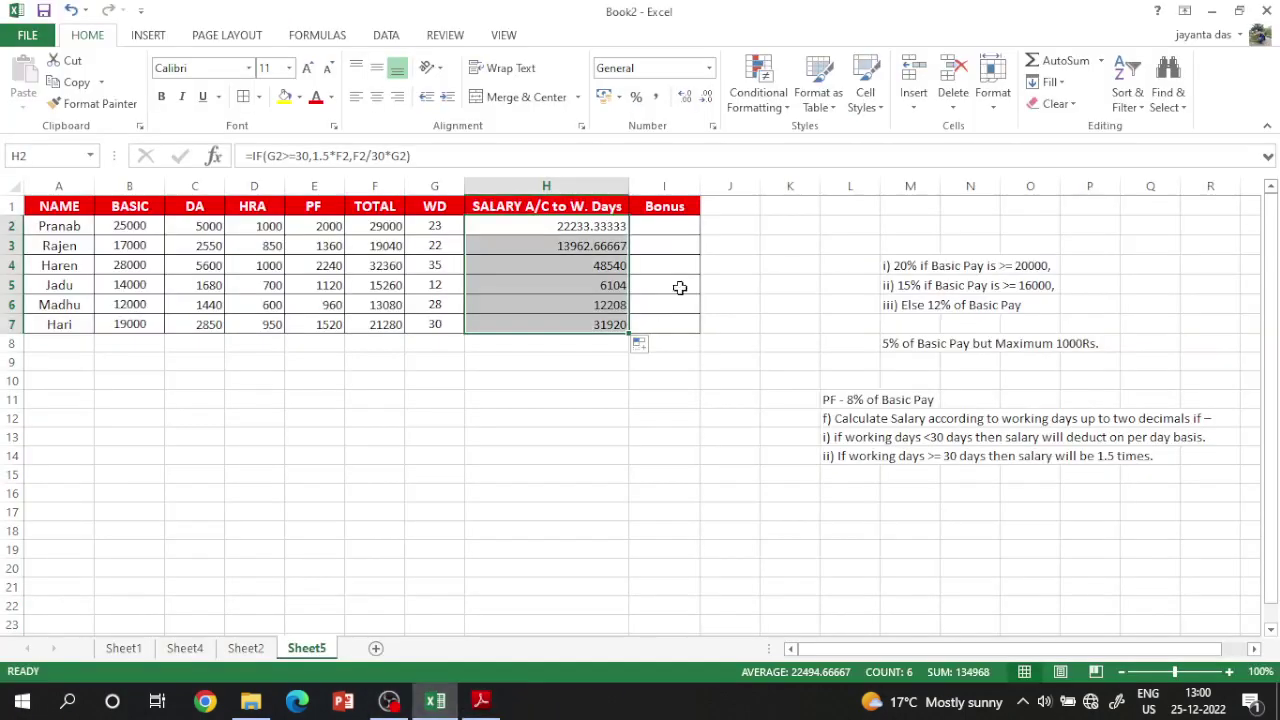
pyautogui.click(706, 97)
pyautogui.click(706, 97)
pyautogui.click(706, 97)
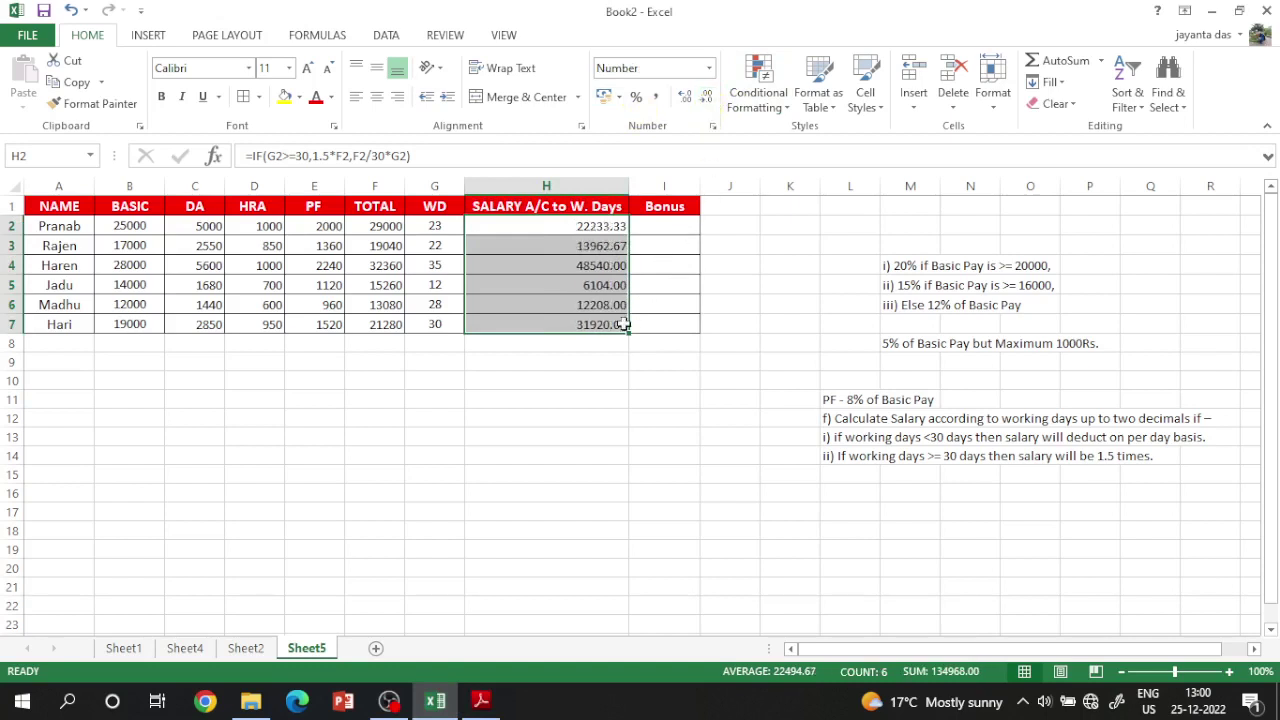
# Read the bonus instruction, item g, in the PDF in Adobe Reader and compare the TOTAL, WD and working-days salary values in Excel
pyautogui.click(697, 247)
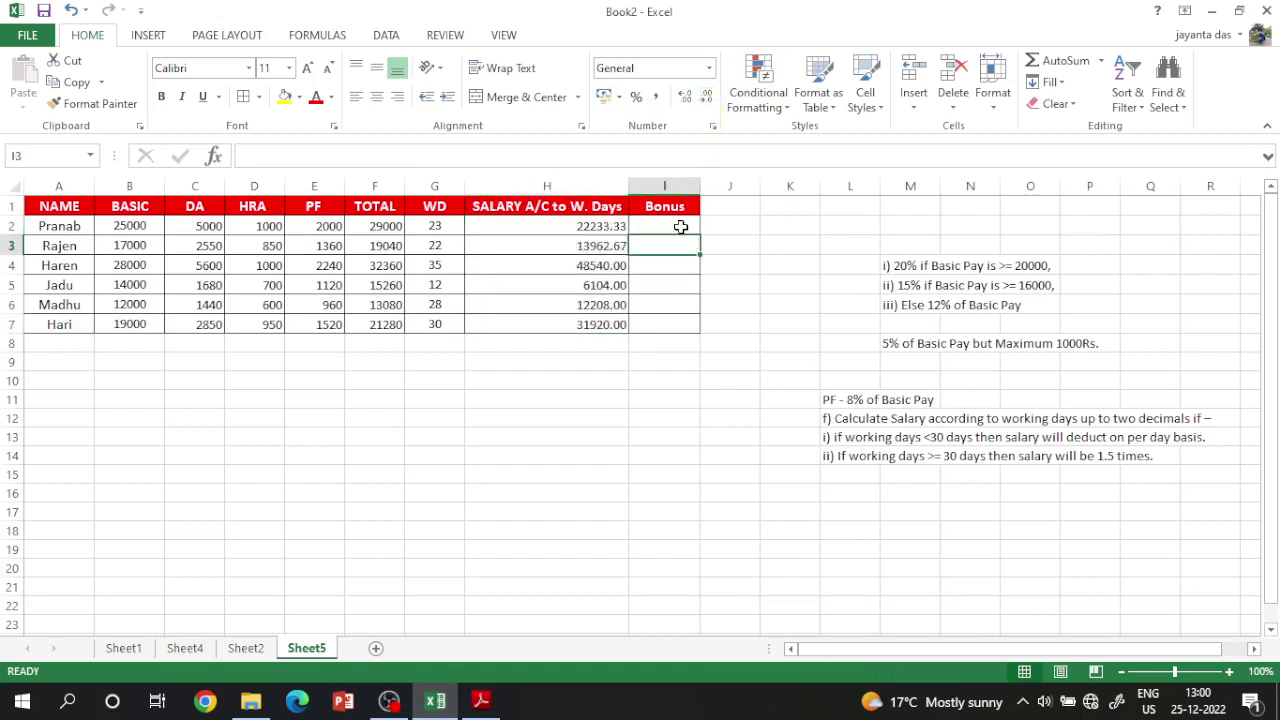
pyautogui.click(683, 228)
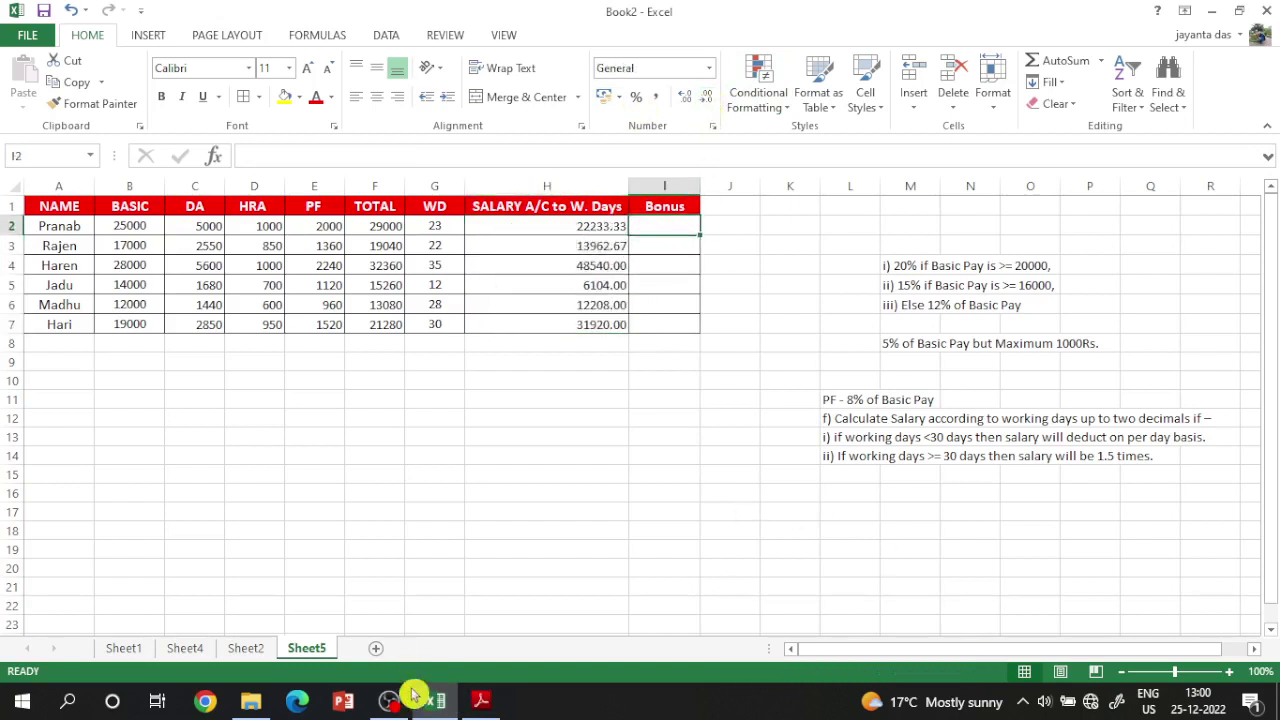
pyautogui.click(480, 700)
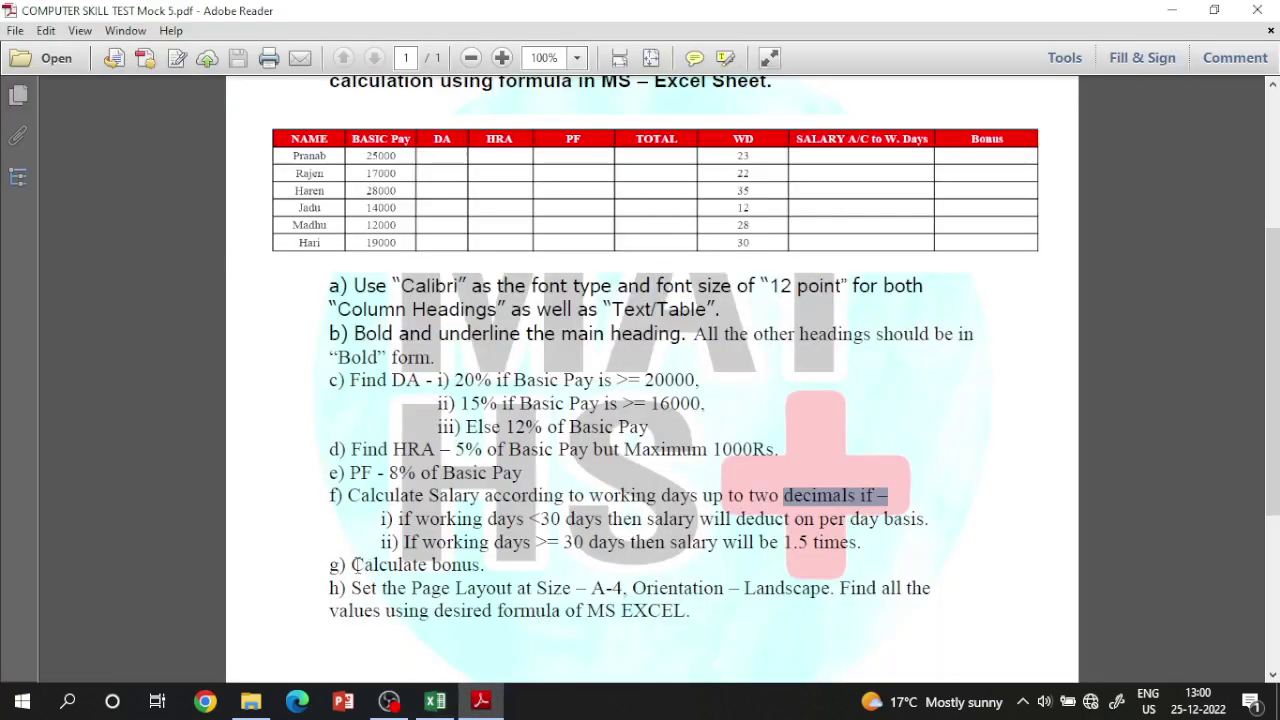
pyautogui.moveTo(352, 564); pyautogui.dragTo(490, 568)
pyautogui.click(504, 633)
pyautogui.click(435, 700)
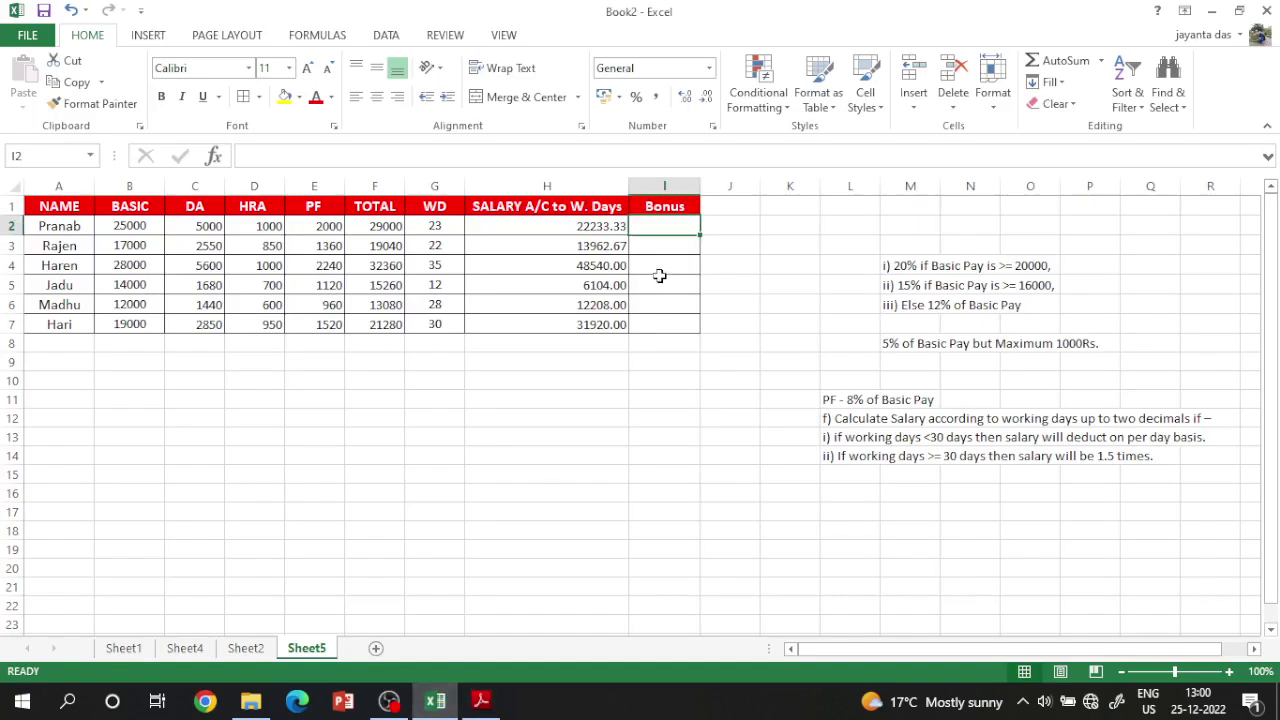
pyautogui.click(375, 187)
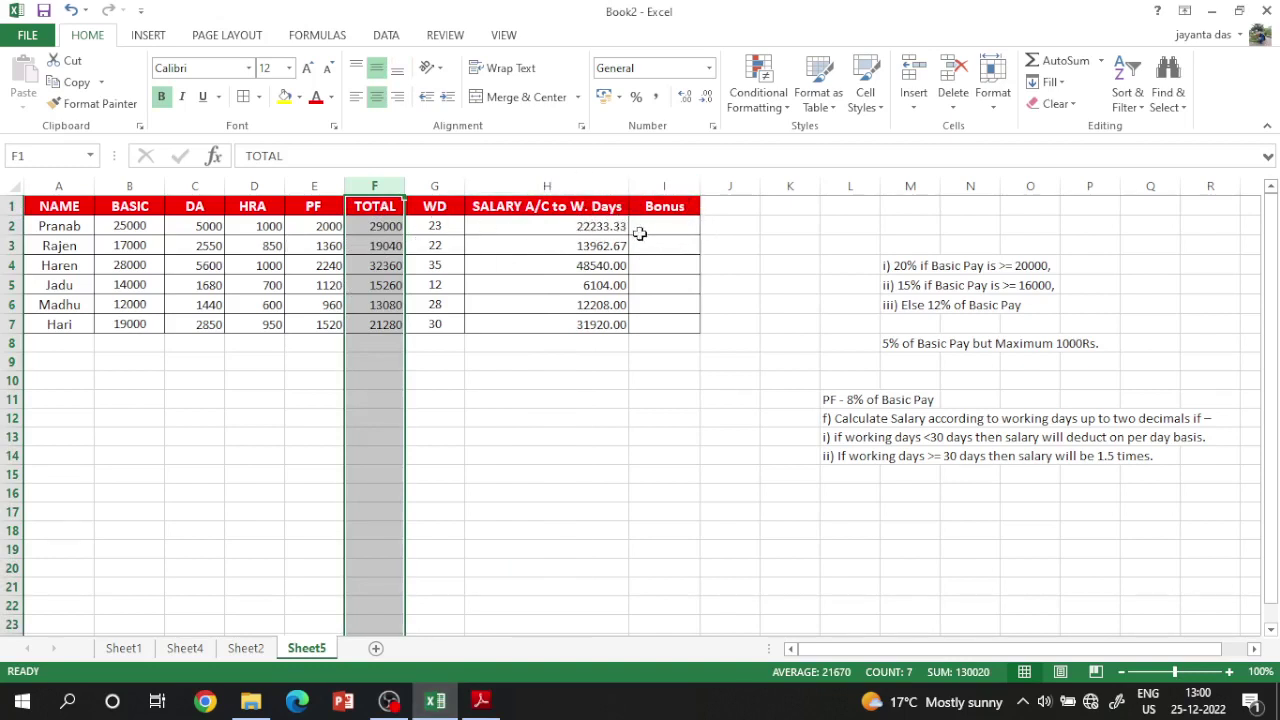
pyautogui.click(680, 226)
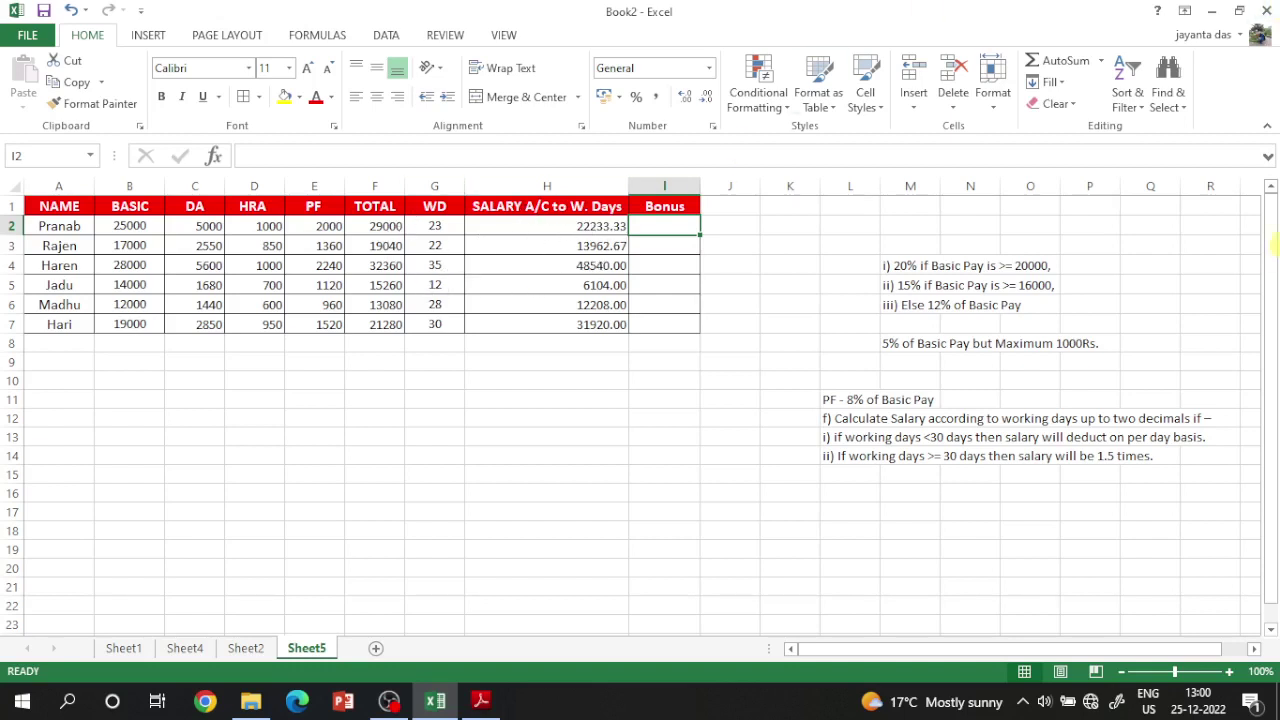
pyautogui.click(430, 266)
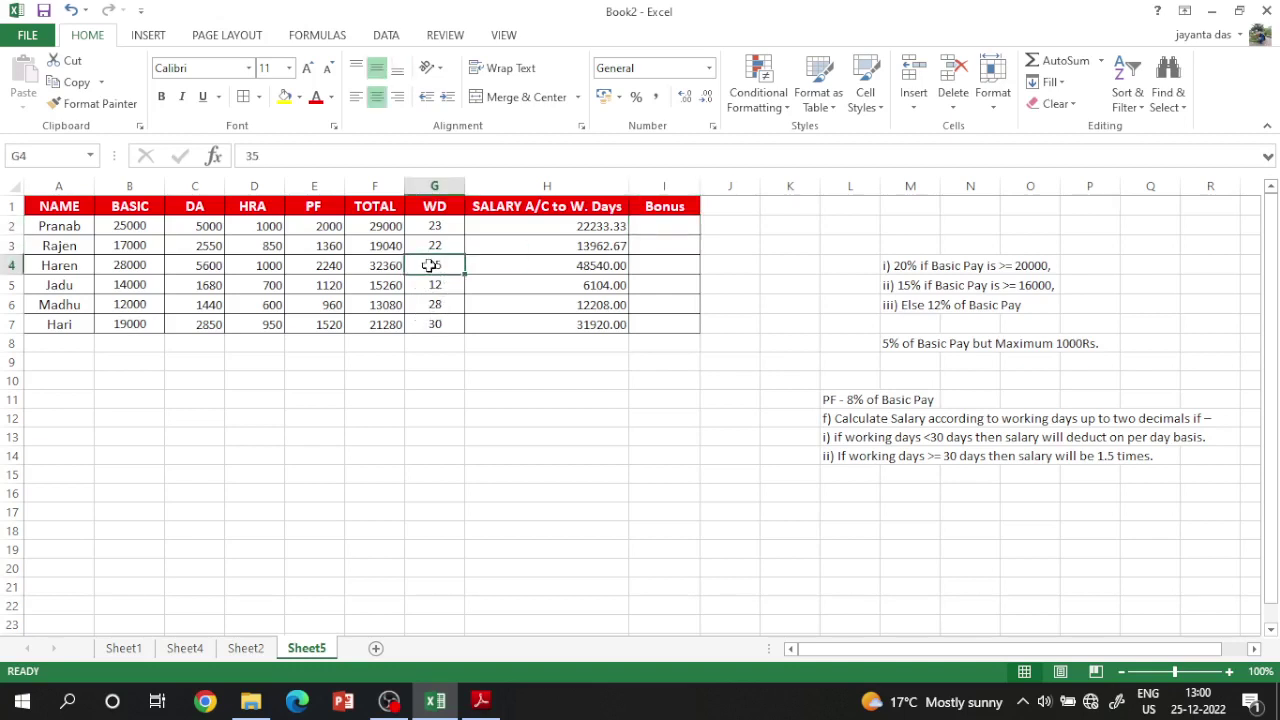
pyautogui.click(586, 268)
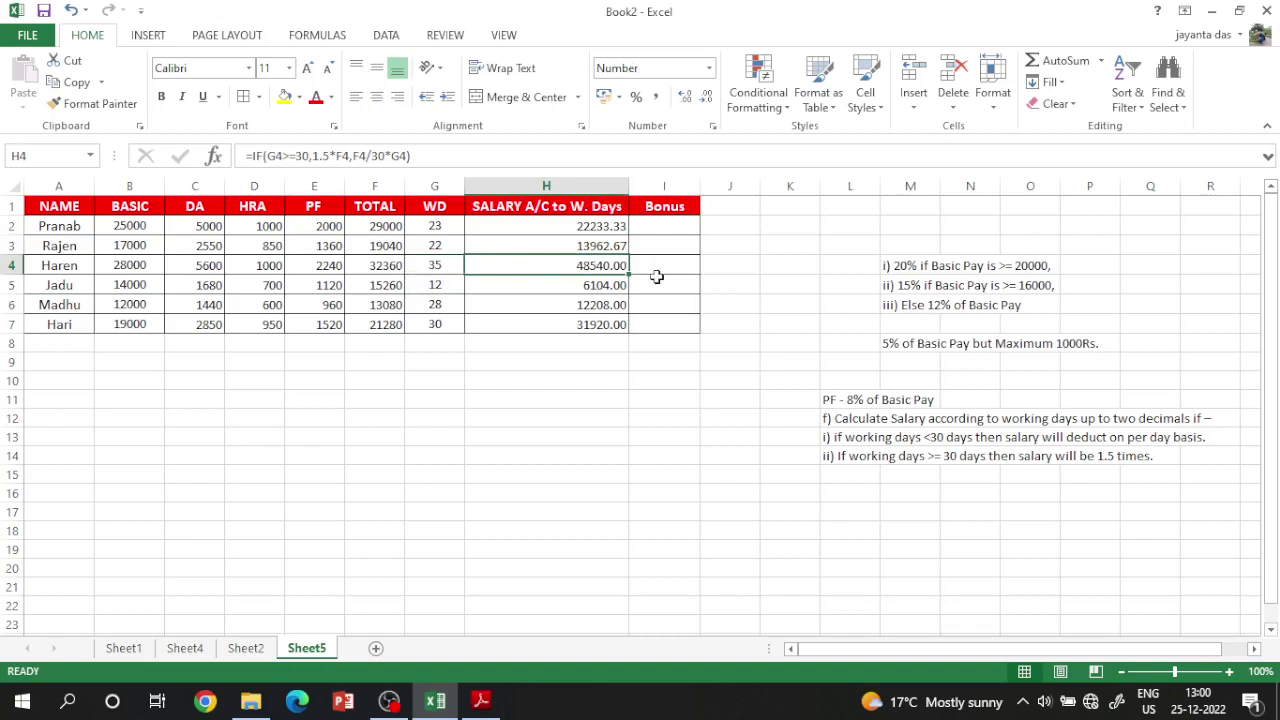
pyautogui.click(600, 228)
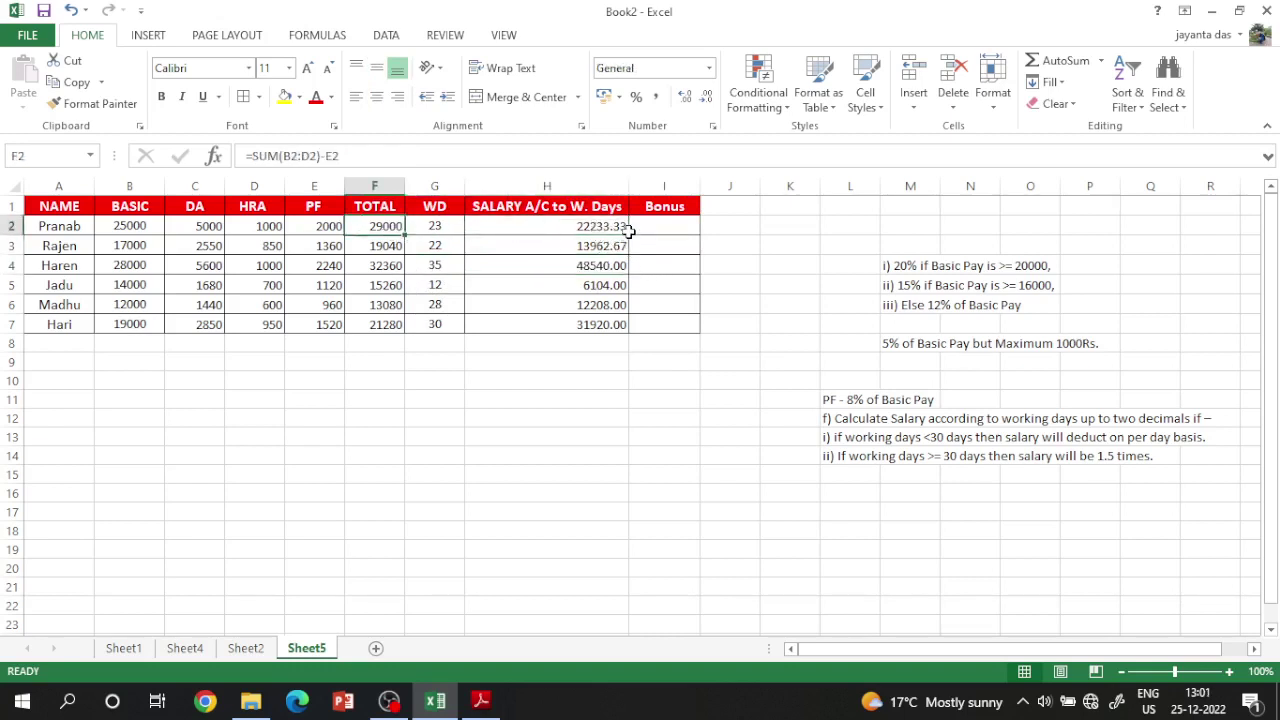
# Enter the bonus formula =MAX(0,H2-F2) in I2
pyautogui.click(645, 229)
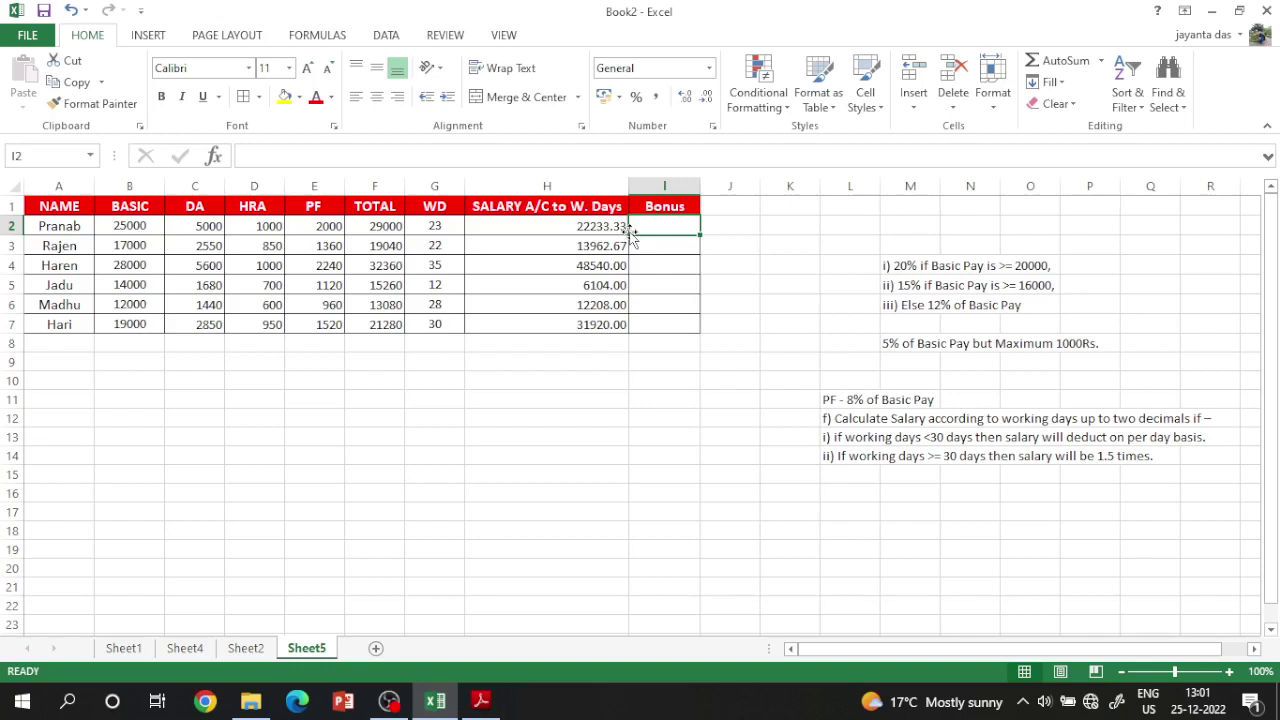
pyautogui.write('=')
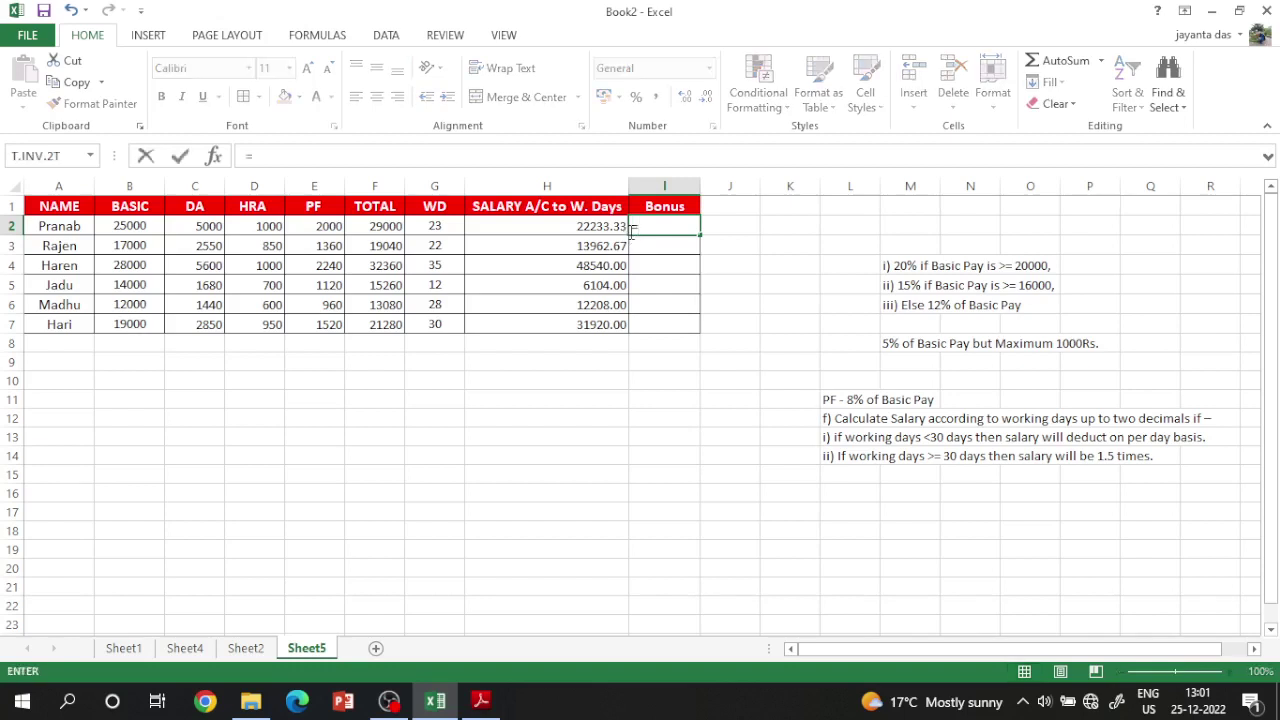
pyautogui.write('max')
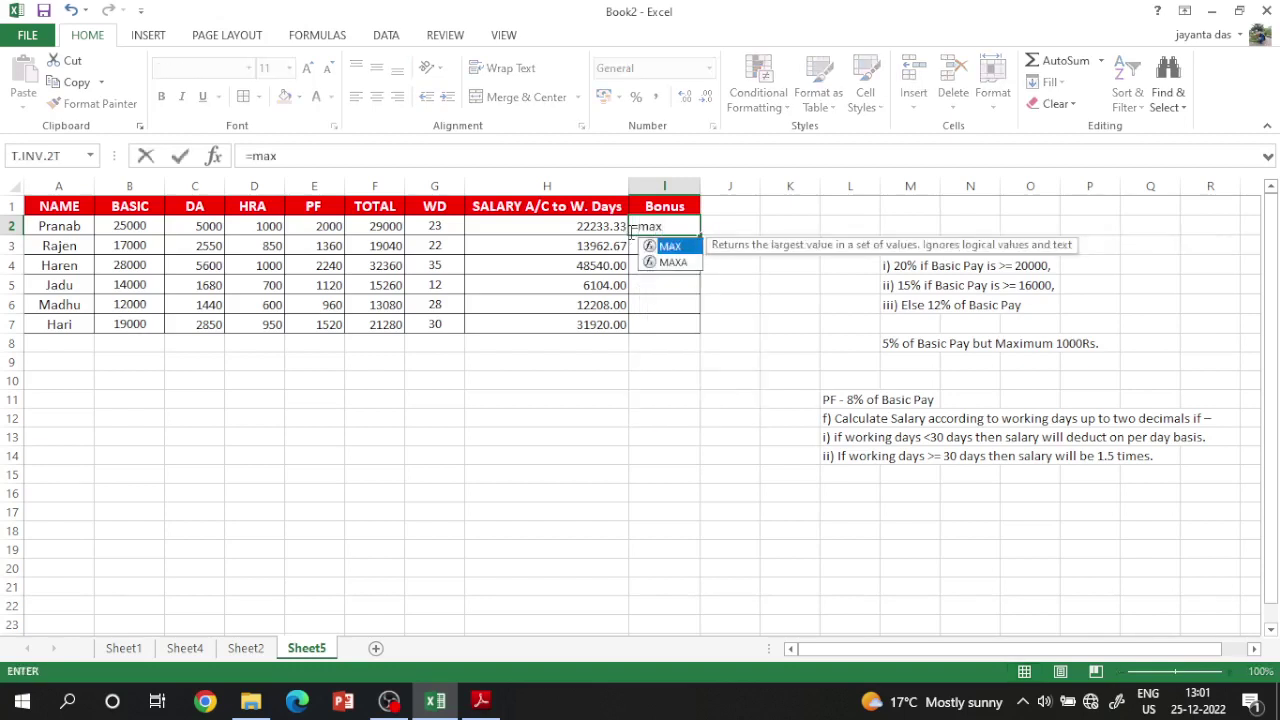
pyautogui.write('(0')
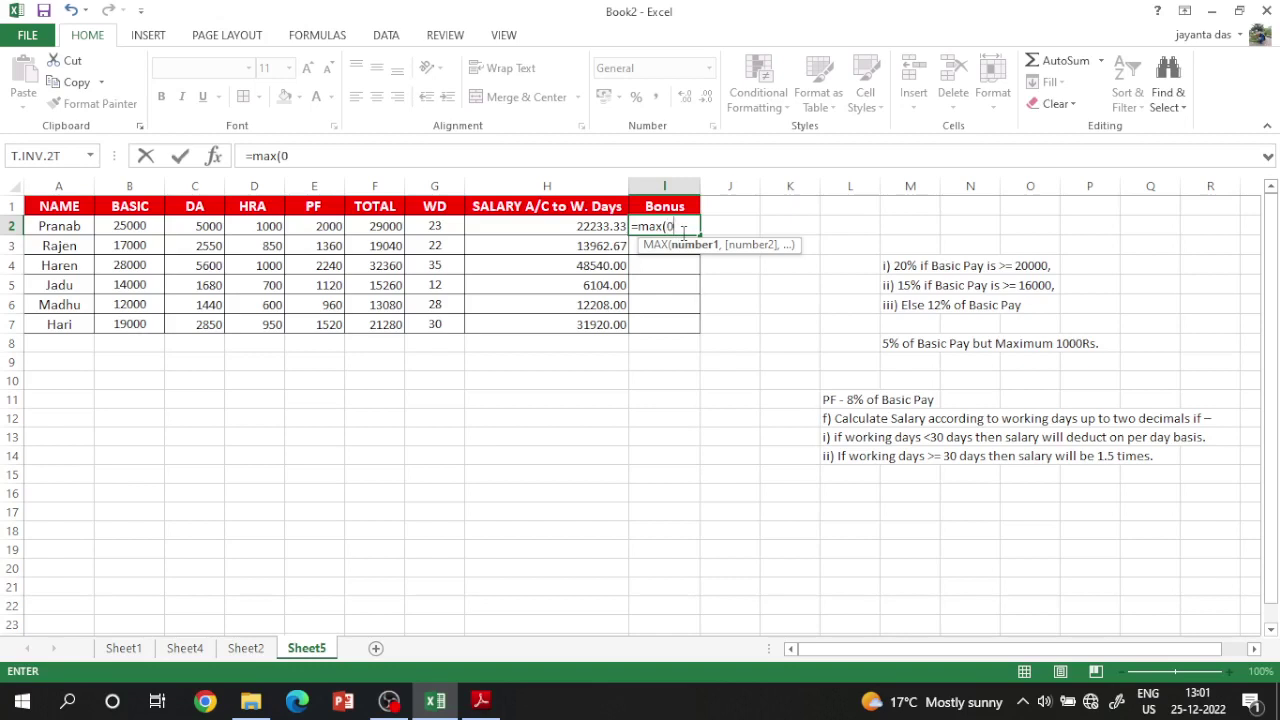
pyautogui.write(',')
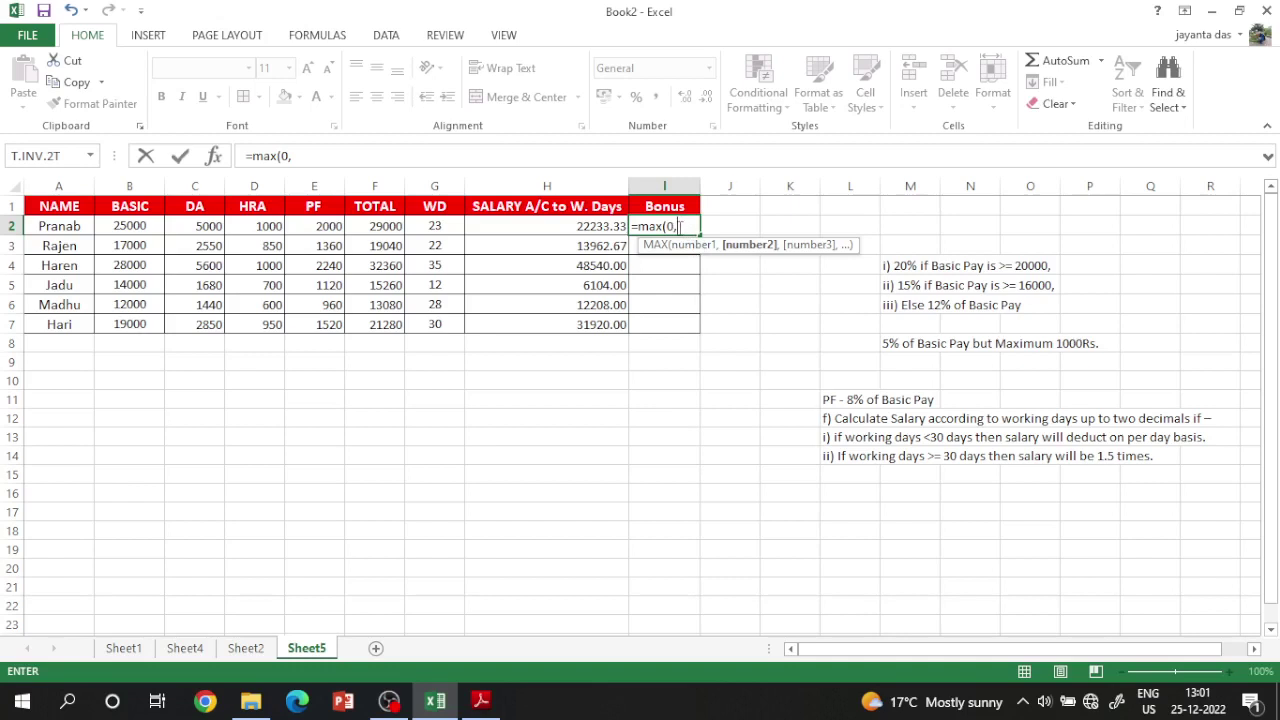
pyautogui.click(566, 226)
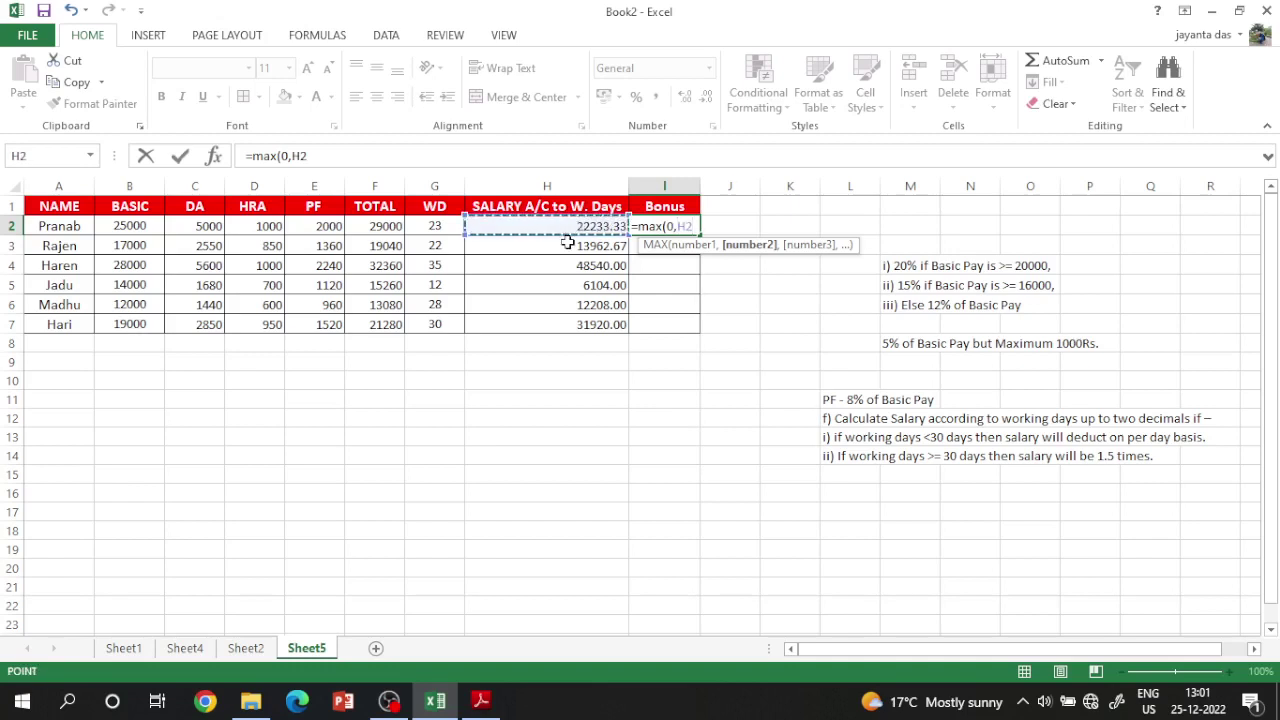
pyautogui.write('-')
pyautogui.click(368, 226)
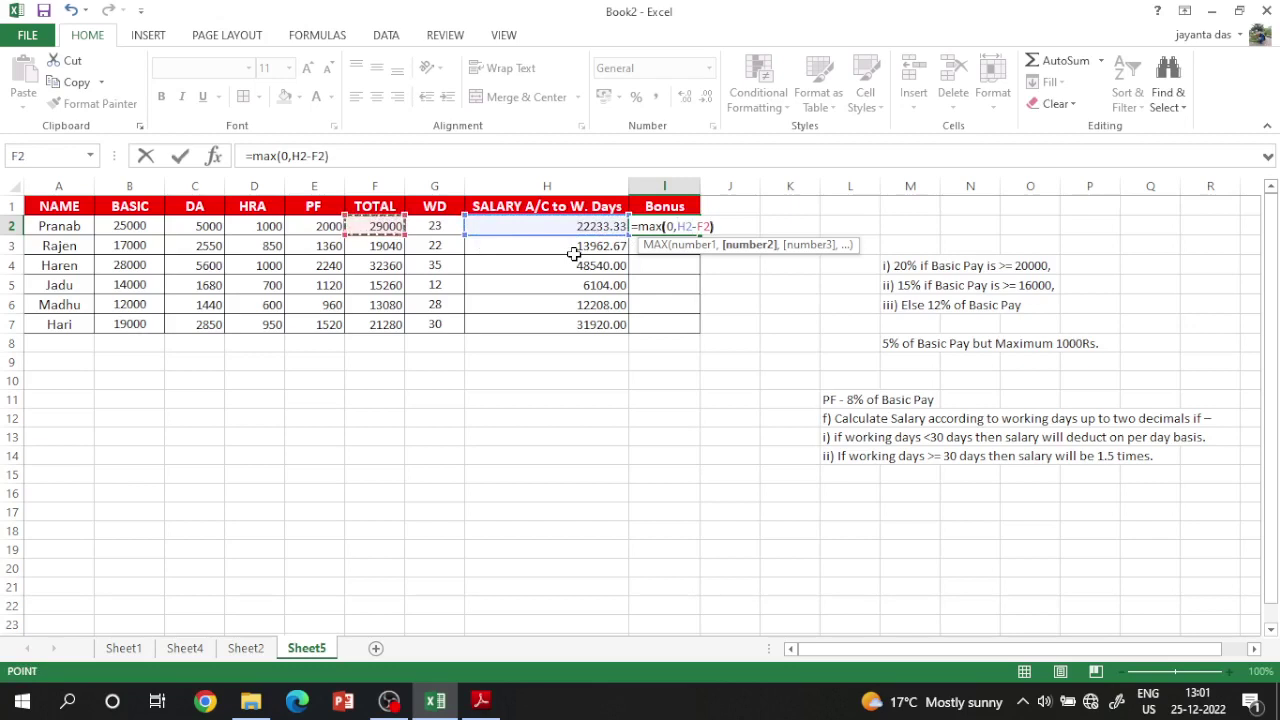
pyautogui.press('Return')
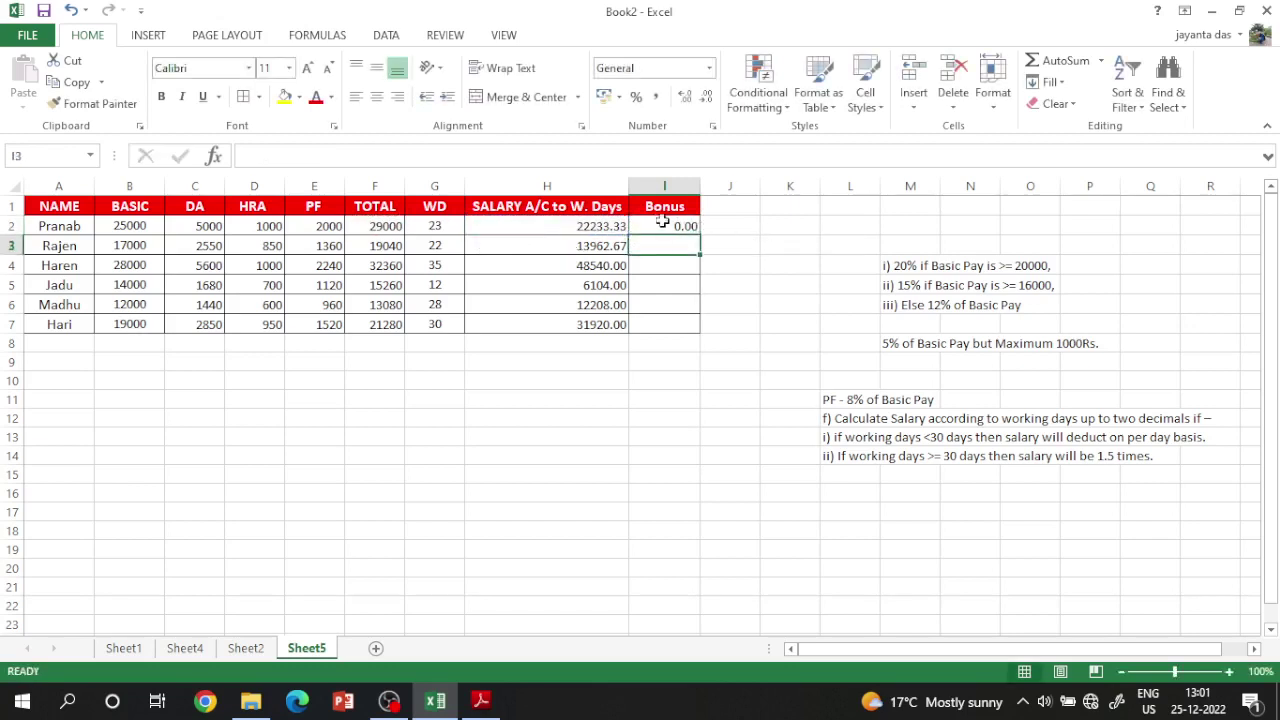
# Fill the bonus formula from I2 down to I7 and compare the bonus in row 4 with its WD value
pyautogui.click(662, 222)
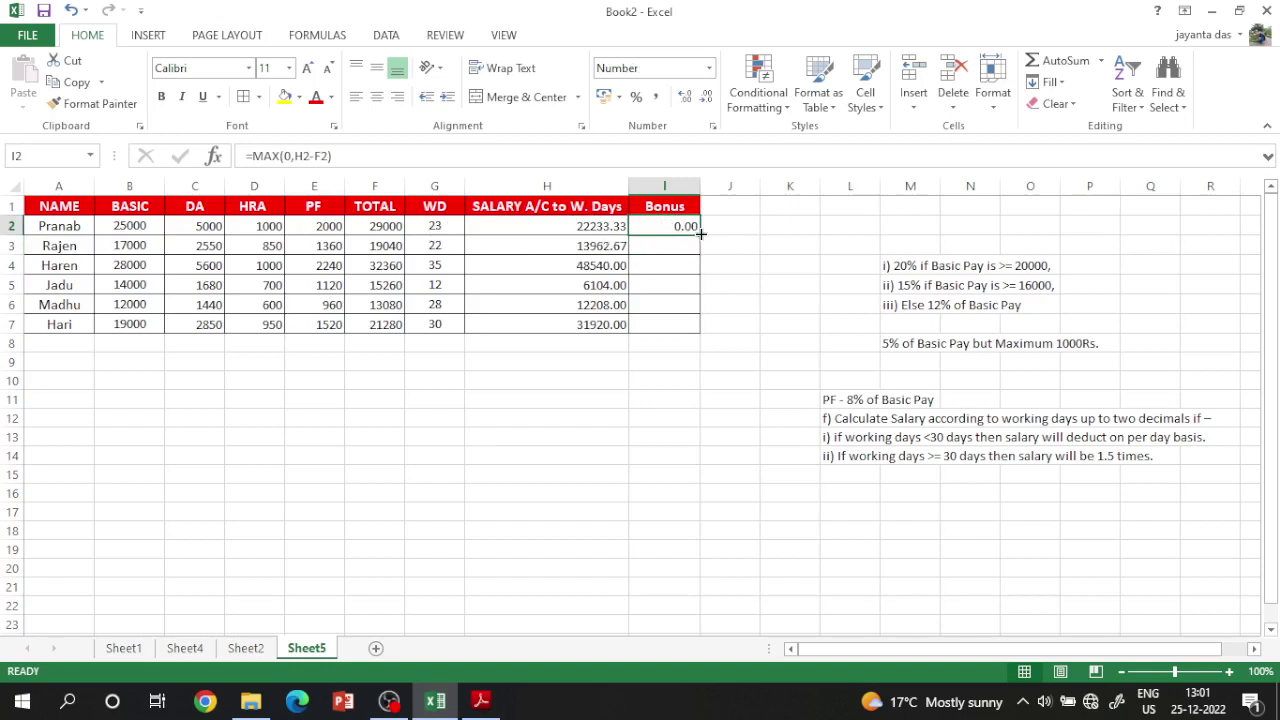
pyautogui.moveTo(700, 233); pyautogui.dragTo(697, 326)
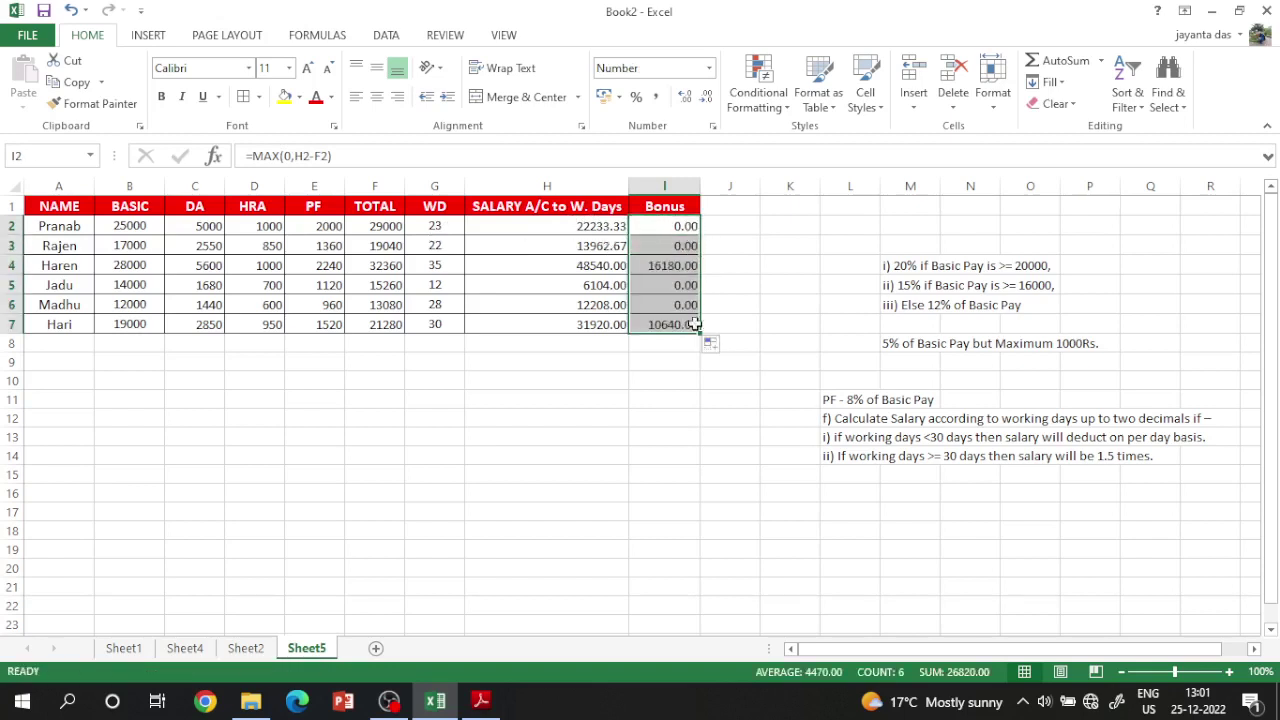
pyautogui.click(662, 266)
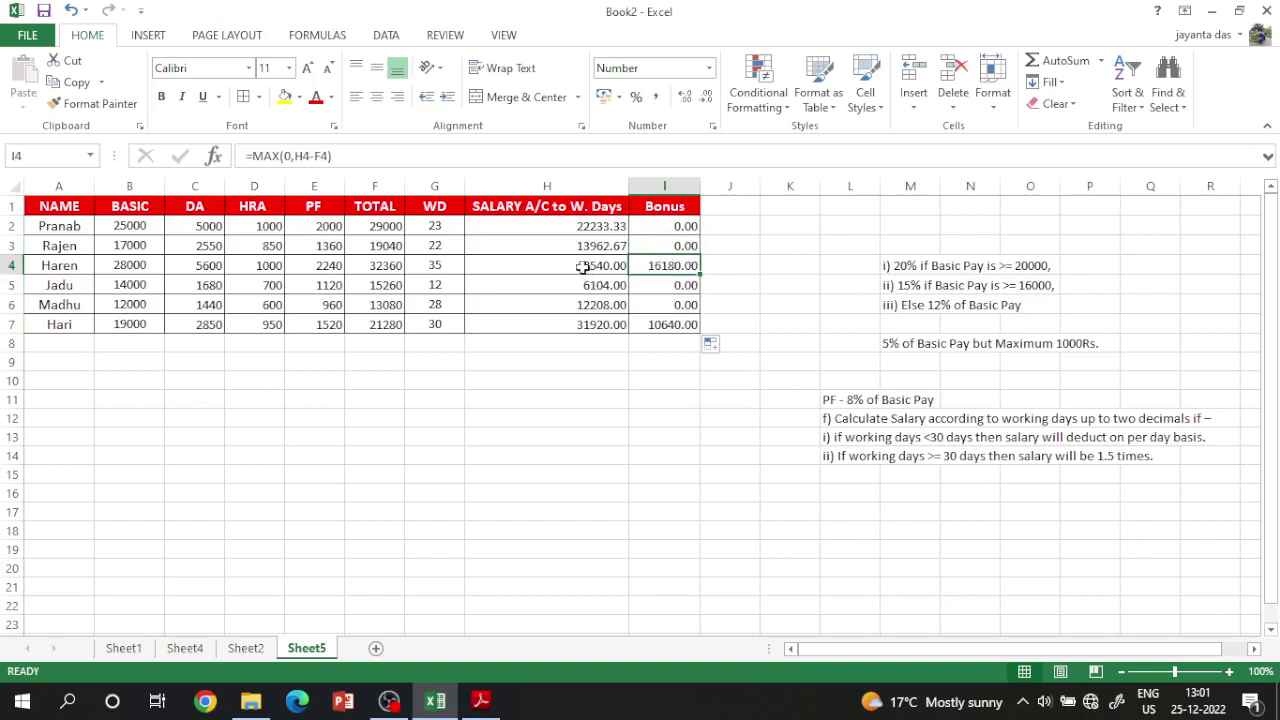
pyautogui.click(433, 265)
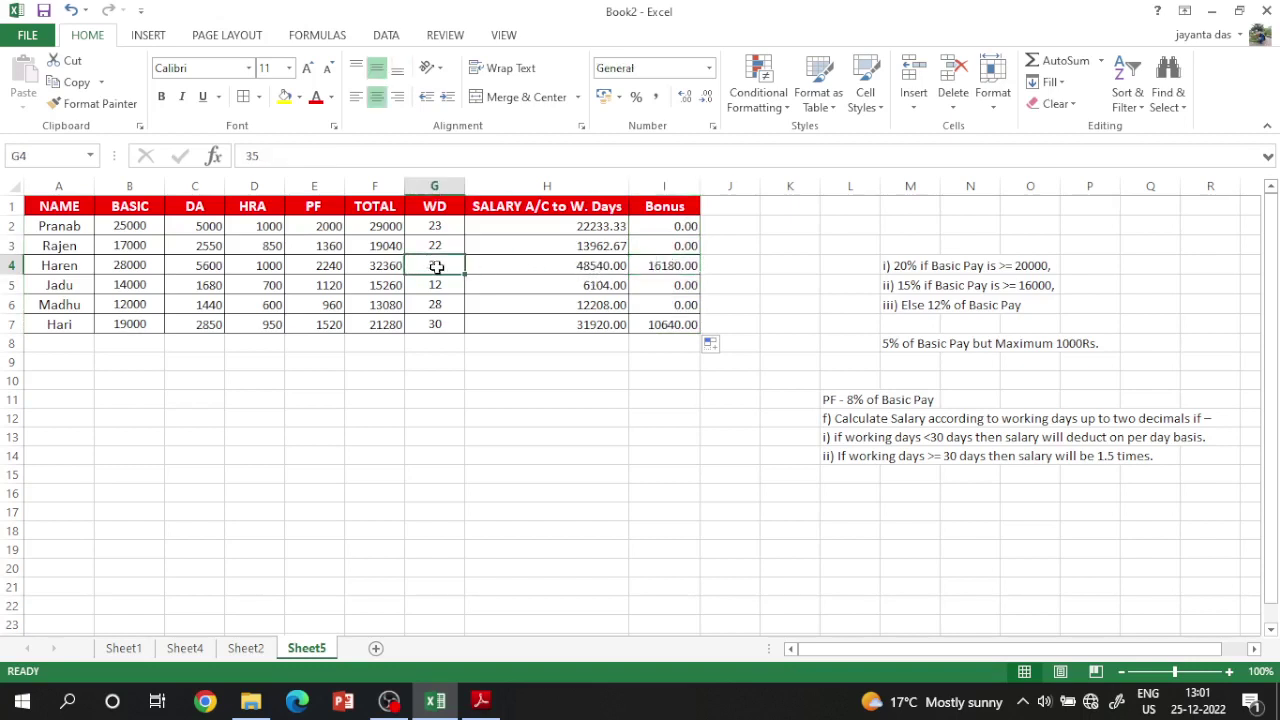
pyautogui.click(664, 271)
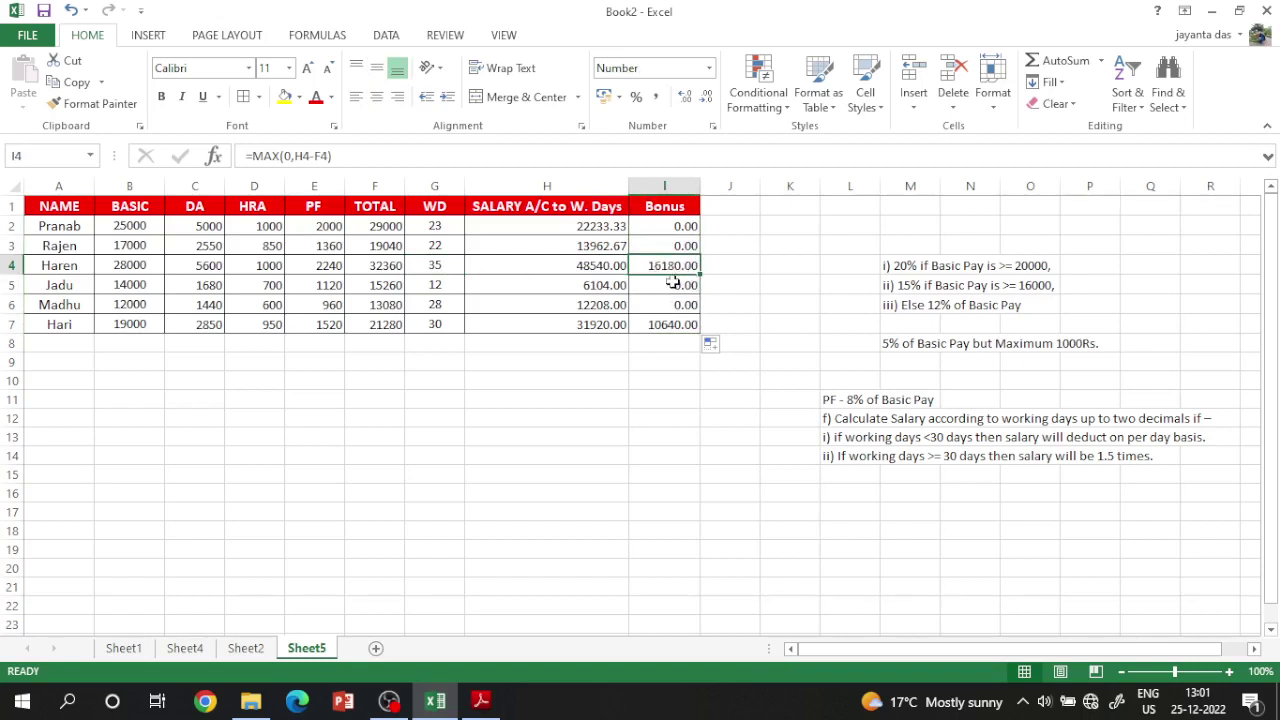
# Remove the MAX function from the bonus formula in I2, leaving =H2-F2
pyautogui.click(633, 225)
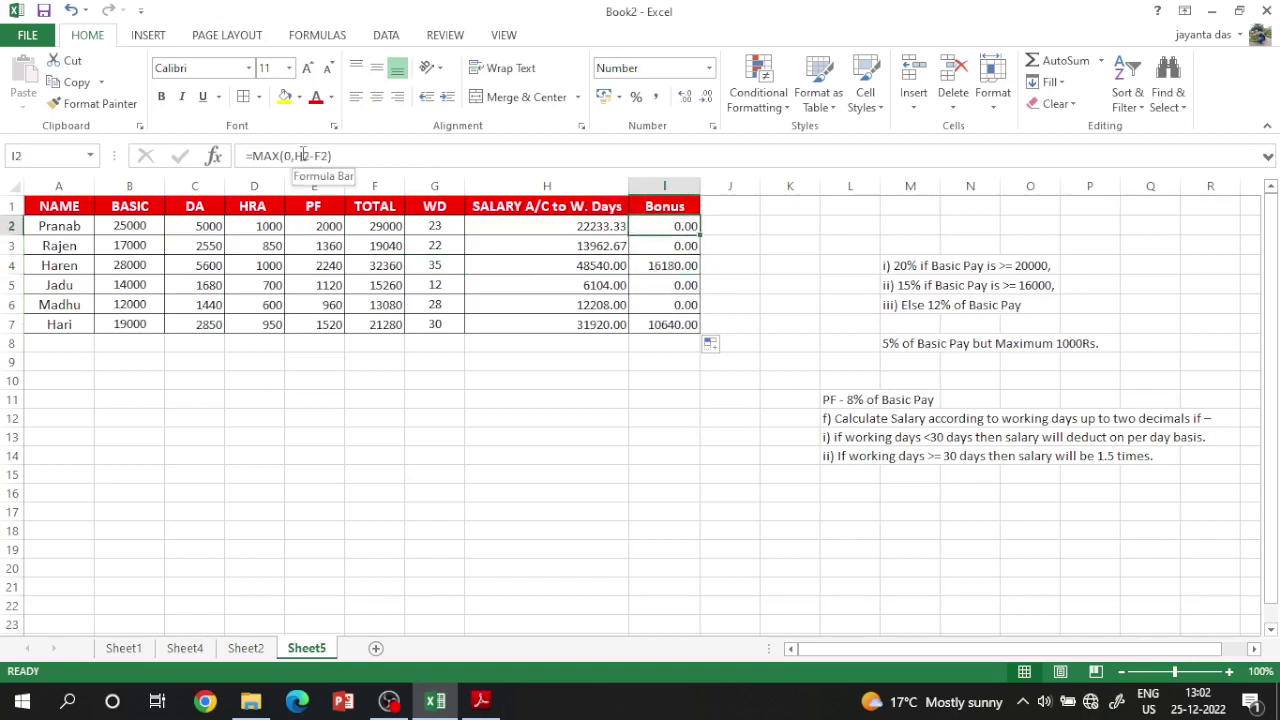
pyautogui.moveTo(295, 155); pyautogui.dragTo(252, 155)
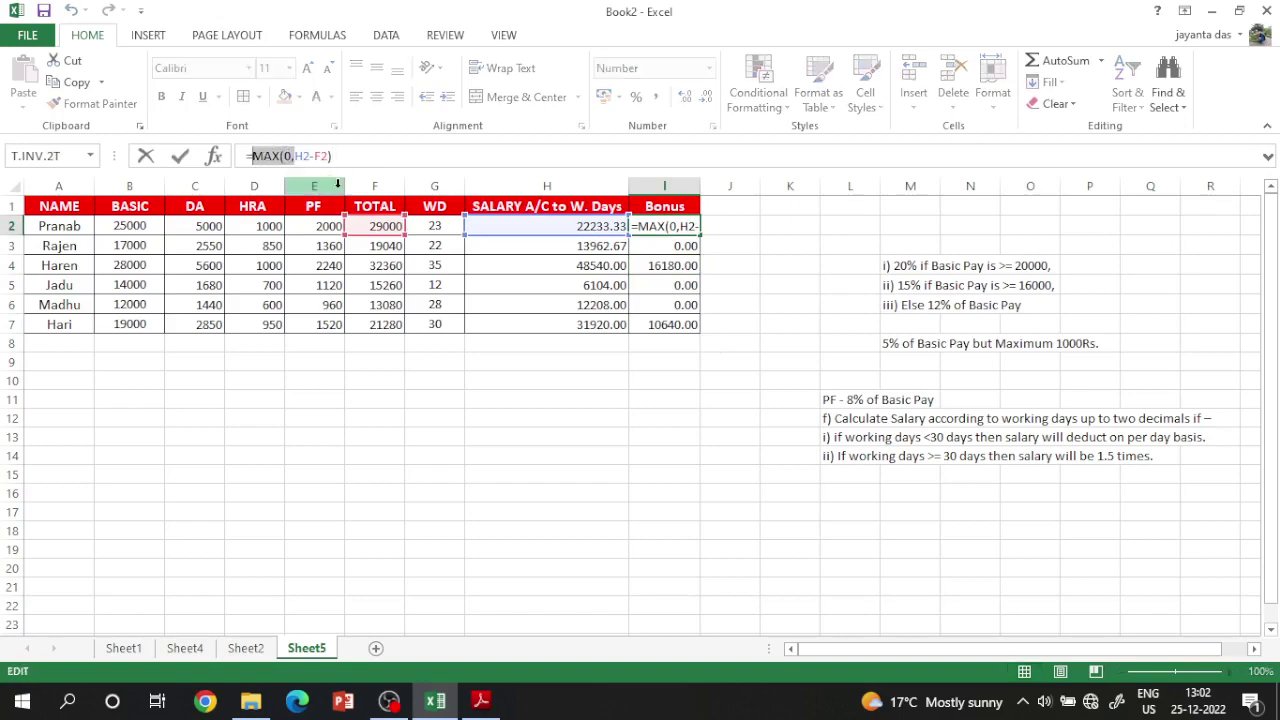
pyautogui.press('BackSpace')
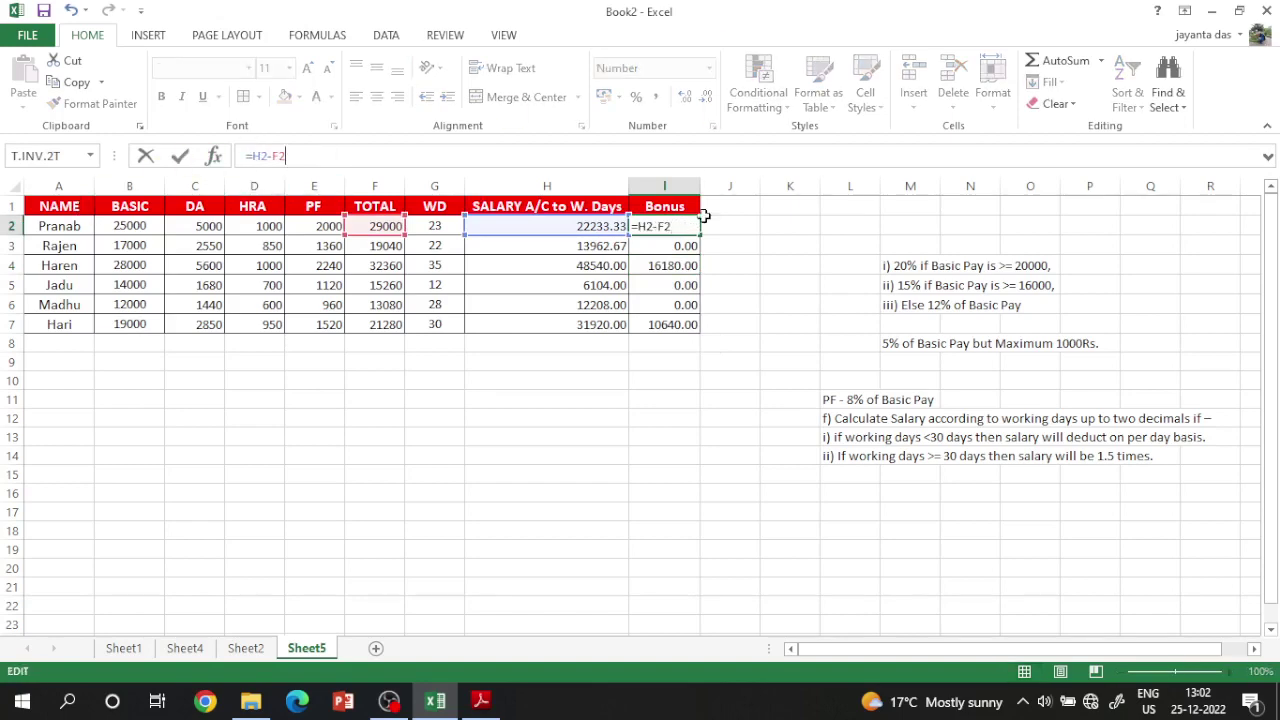
pyautogui.click(592, 281)
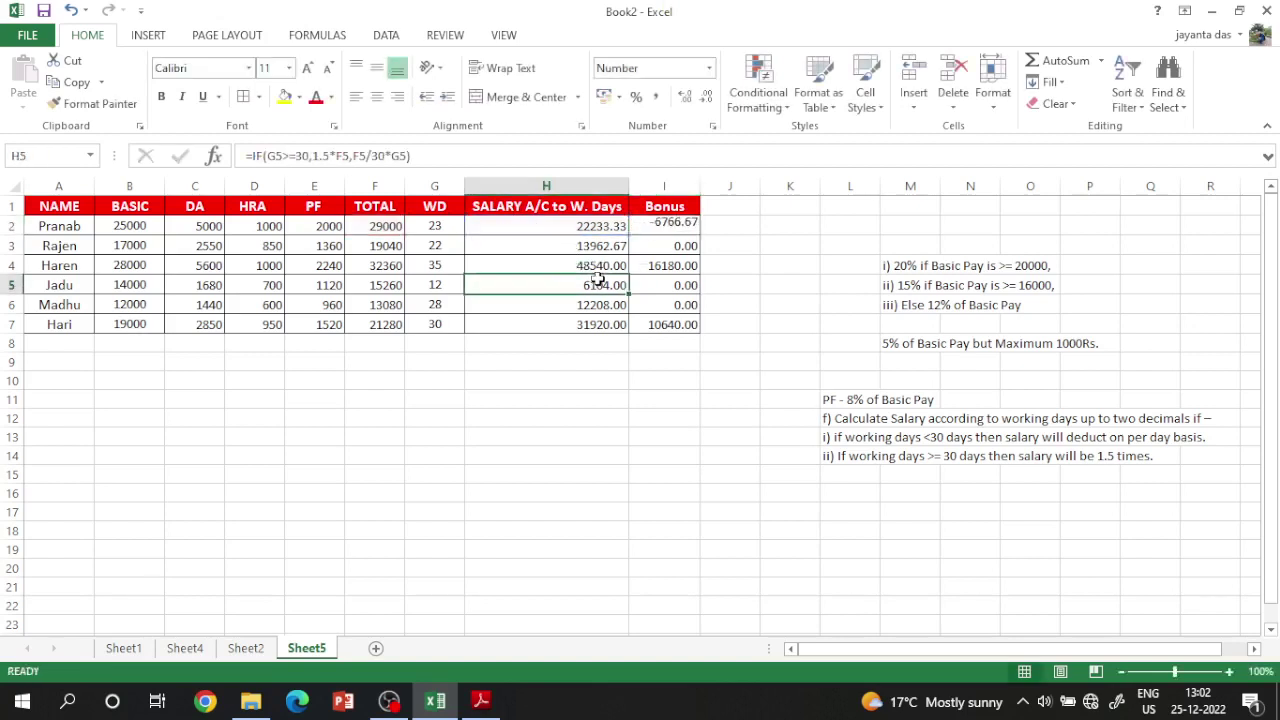
# Replace the TOTAL formula in F5 with =H2-F2
pyautogui.click(366, 290)
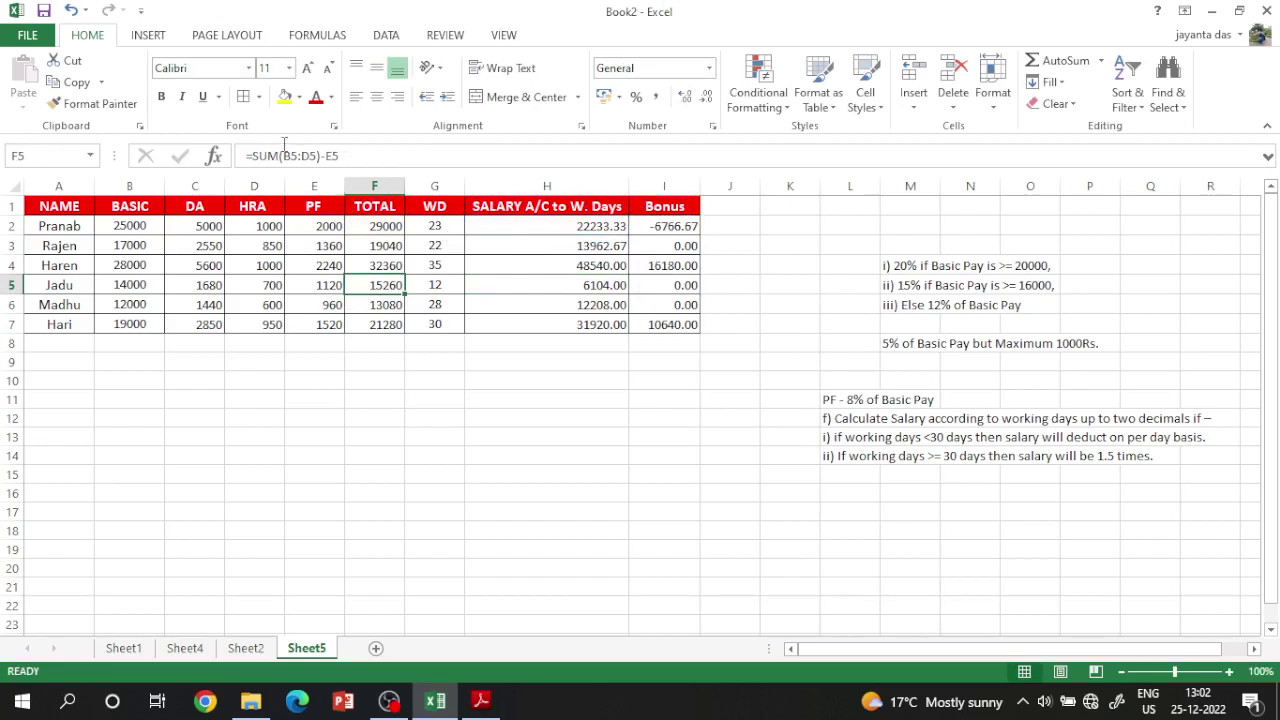
pyautogui.click(379, 156)
pyautogui.click(668, 228)
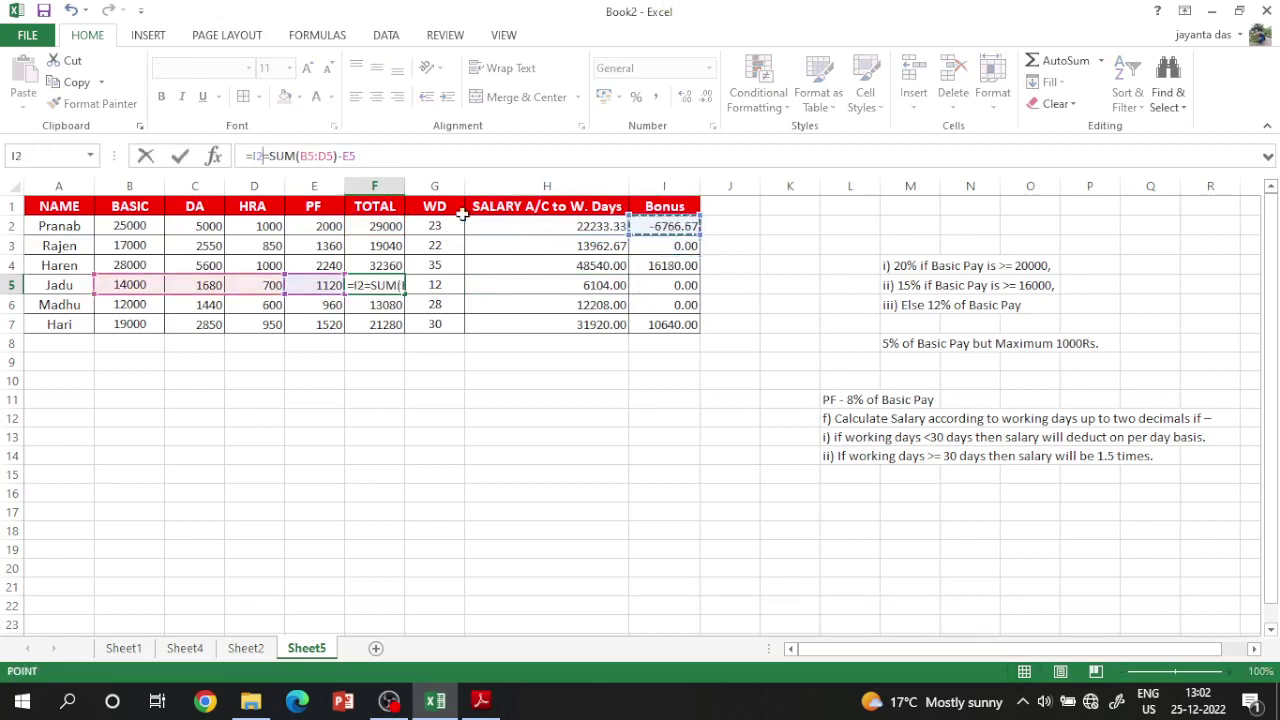
pyautogui.click(431, 155)
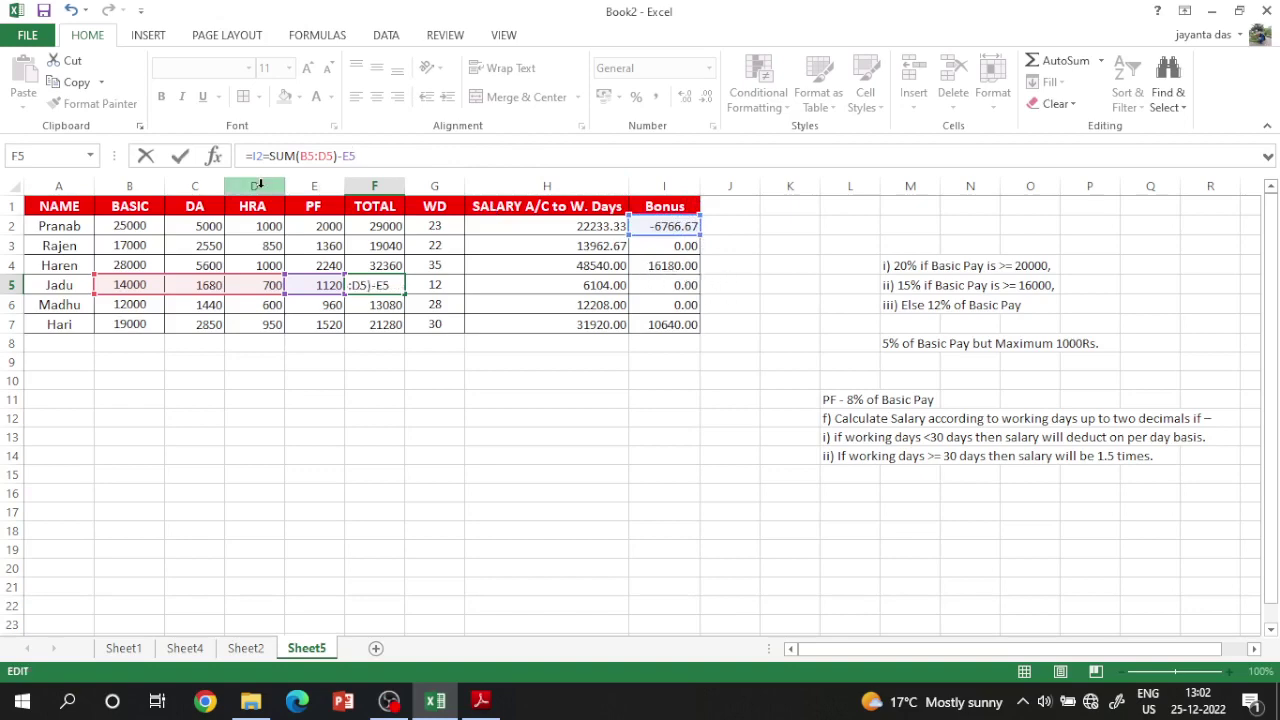
pyautogui.moveTo(390, 156); pyautogui.dragTo(258, 156)
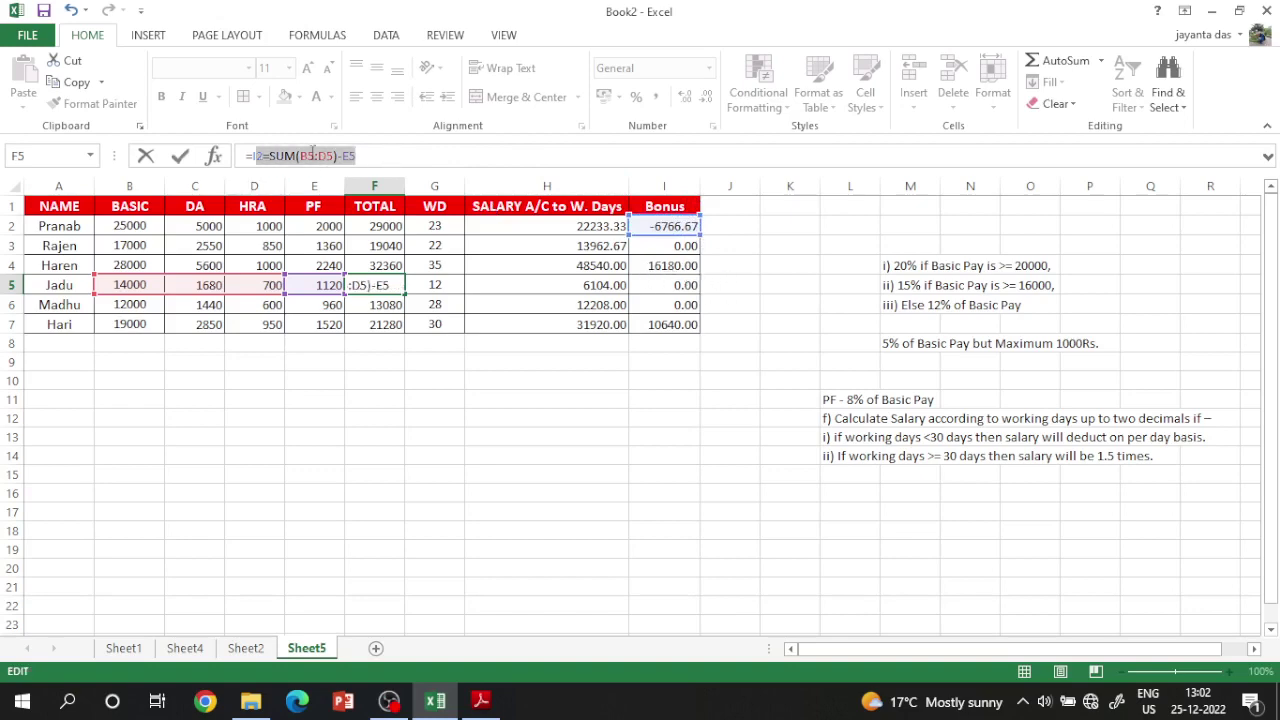
pyautogui.press('BackSpace')
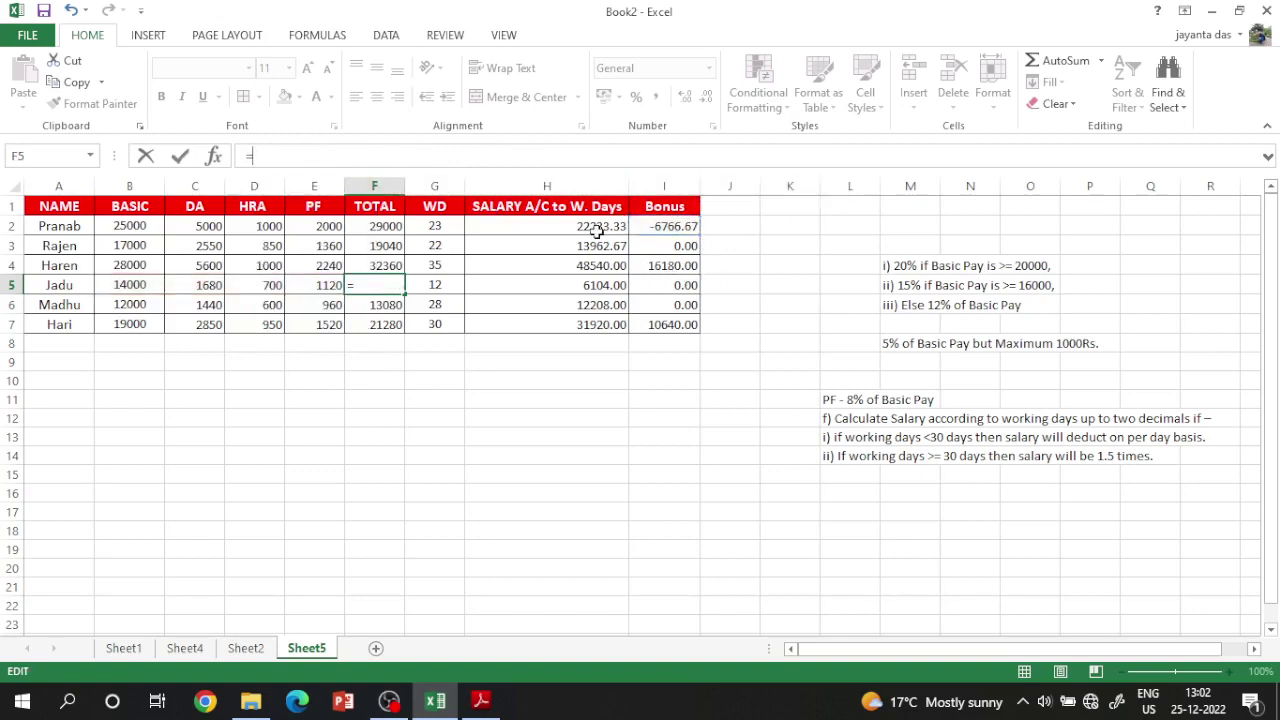
pyautogui.click(597, 230)
pyautogui.write('-')
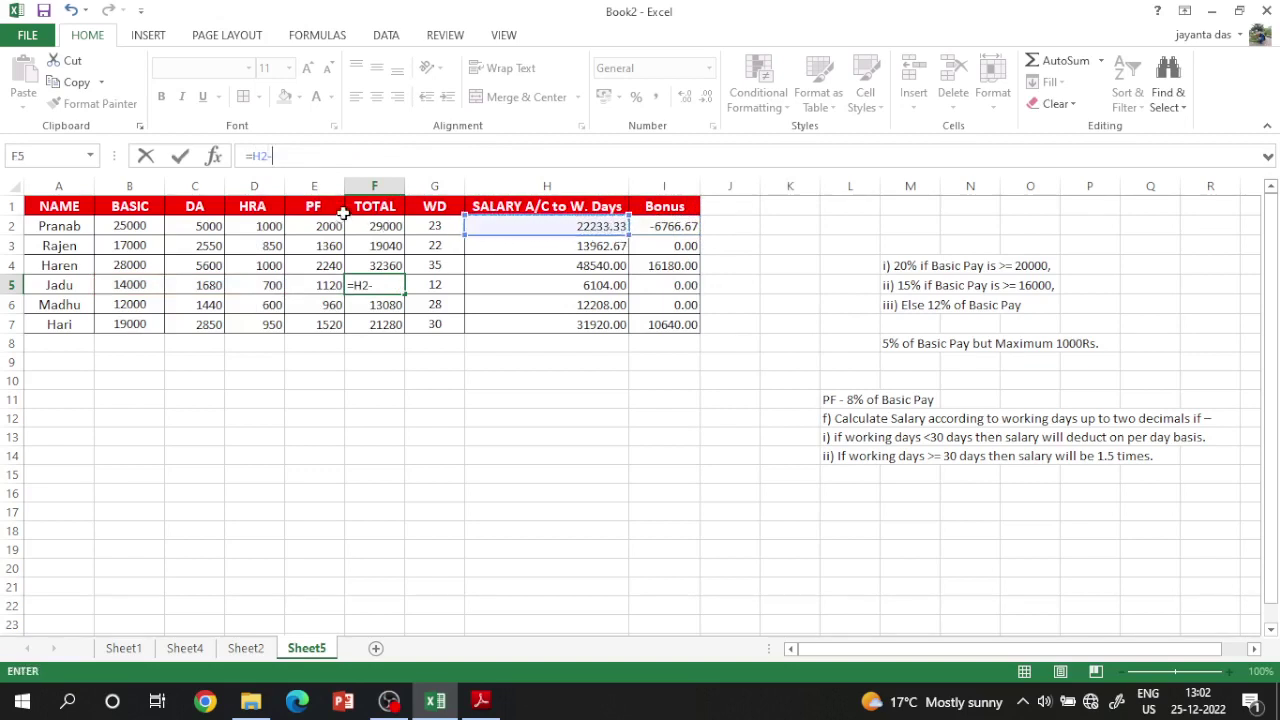
pyautogui.click(385, 227)
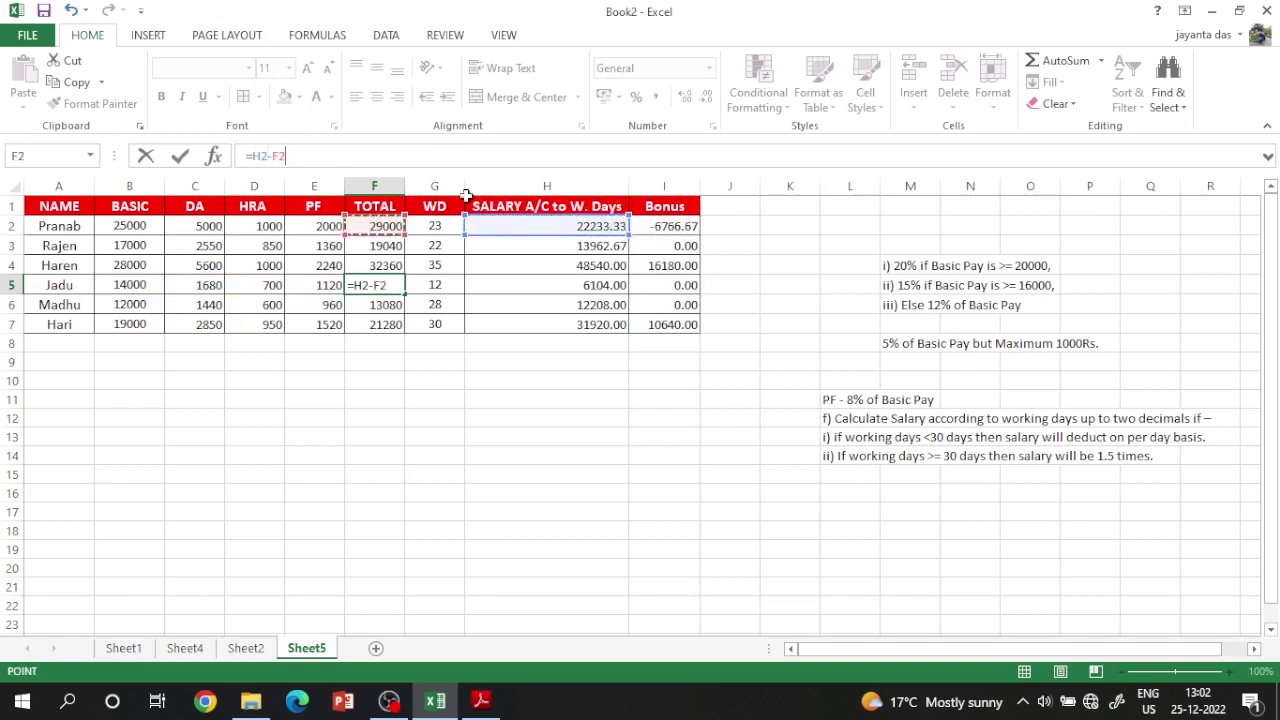
pyautogui.press('Return')
# Fill the plain difference formula from I2 down to I7, and undo that fill together with the F5 formula change
pyautogui.click(698, 230)
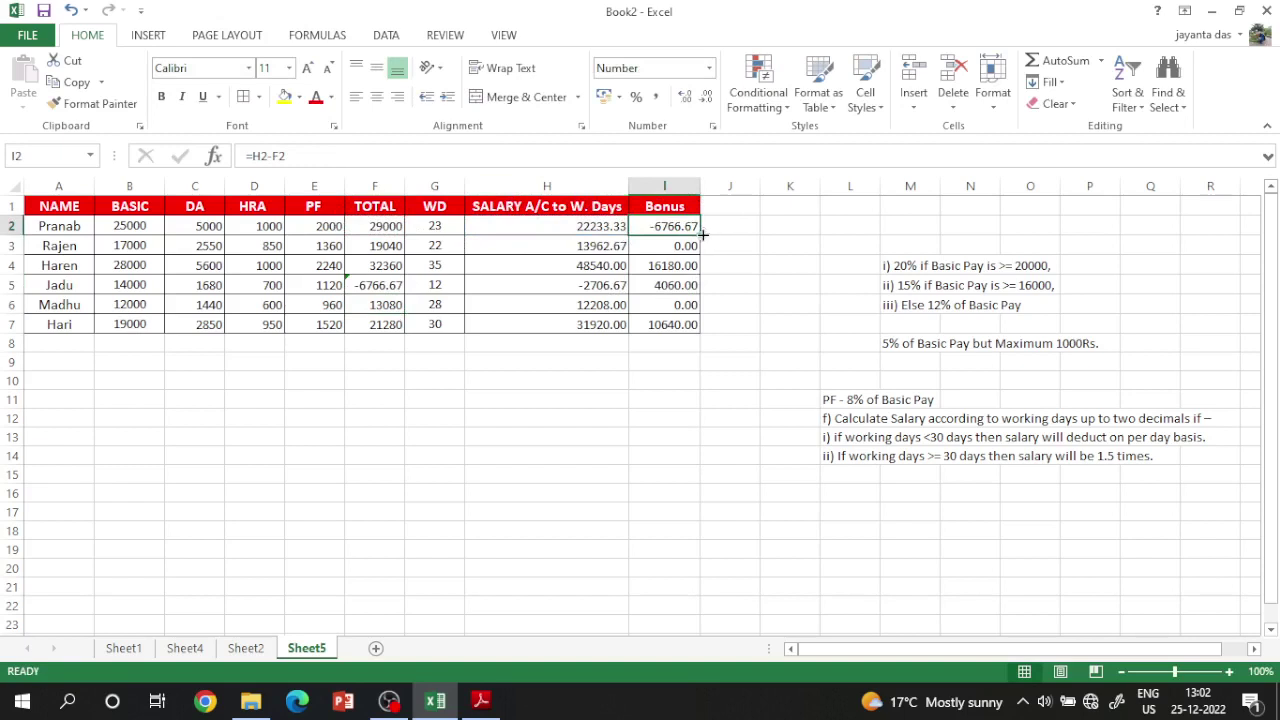
pyautogui.moveTo(704, 234); pyautogui.dragTo(705, 332)
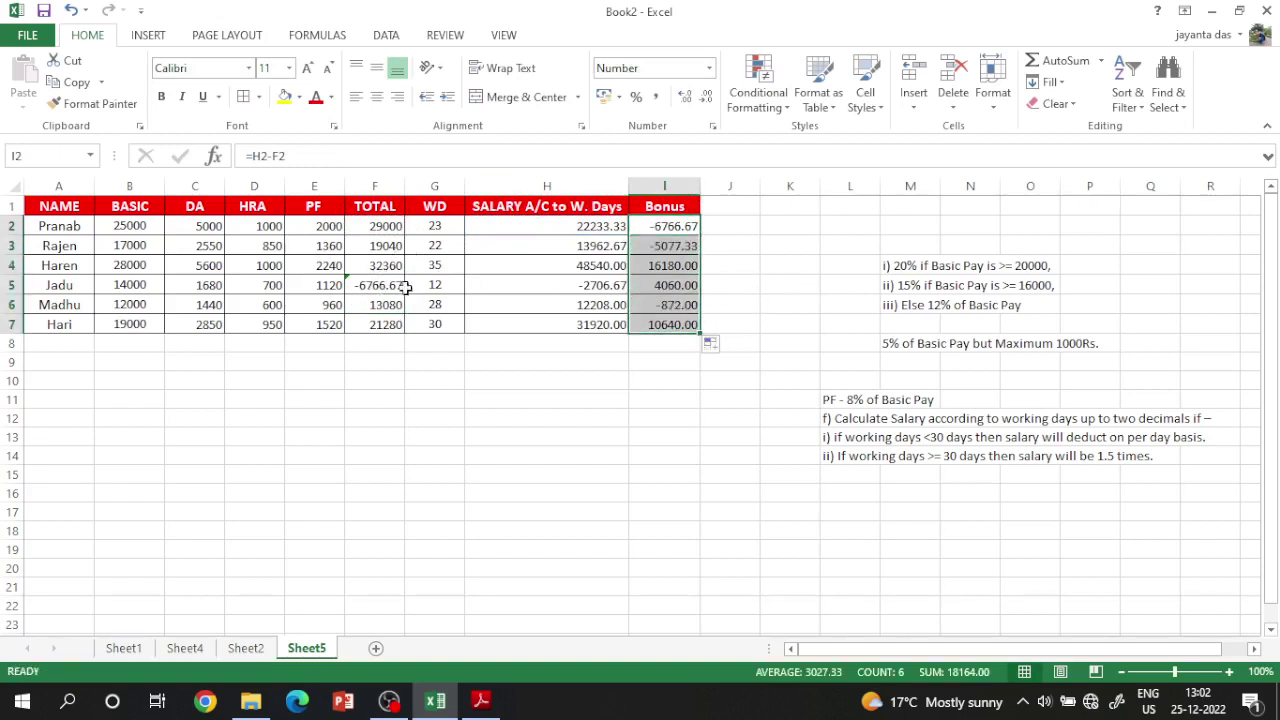
pyautogui.hotkey('ctrl', 'z')
pyautogui.hotkey('ctrl', 'z')
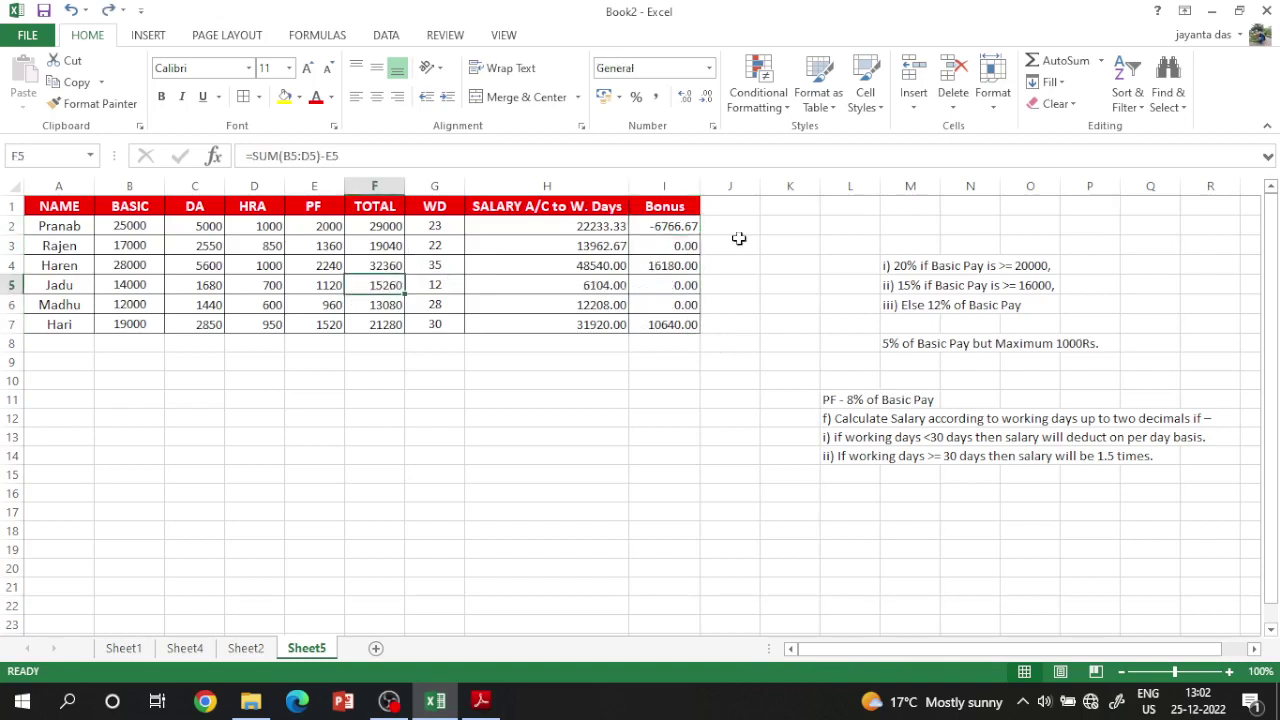
# Fill =H2-F2 from I2 down through the Bonus column to I7
pyautogui.click(688, 226)
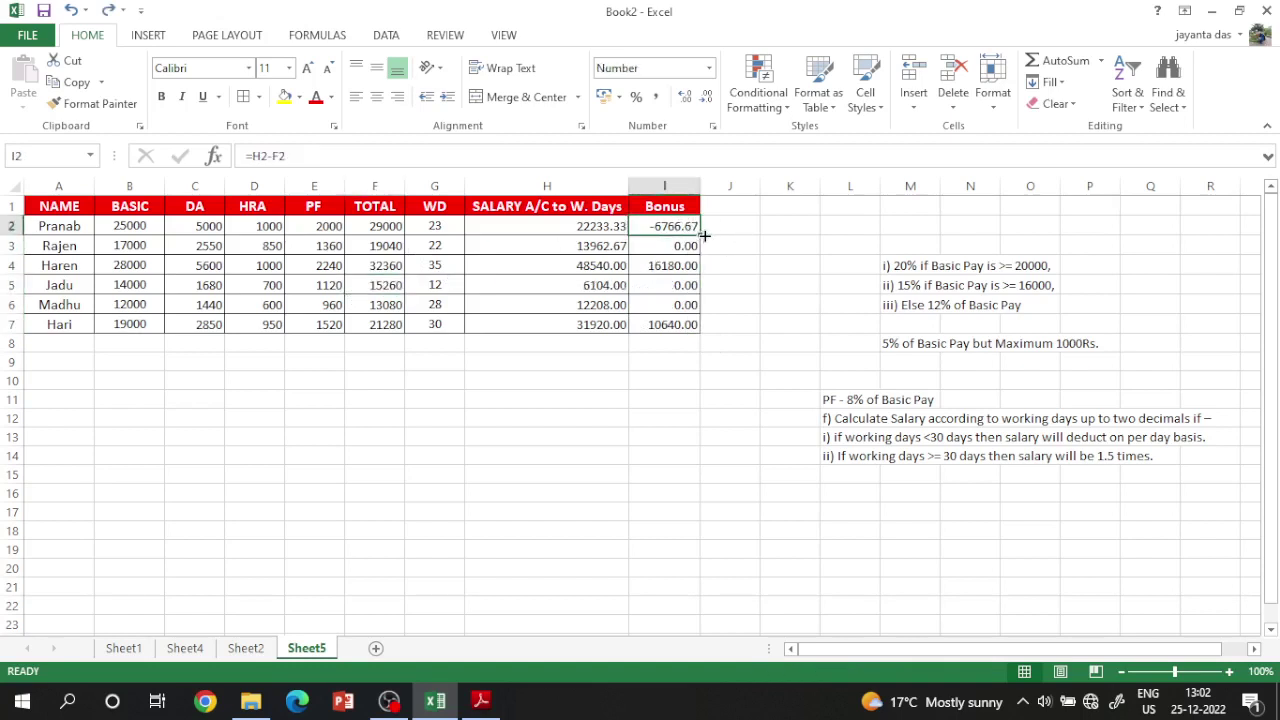
pyautogui.moveTo(701, 233); pyautogui.dragTo(700, 331)
pyautogui.click(730, 305)
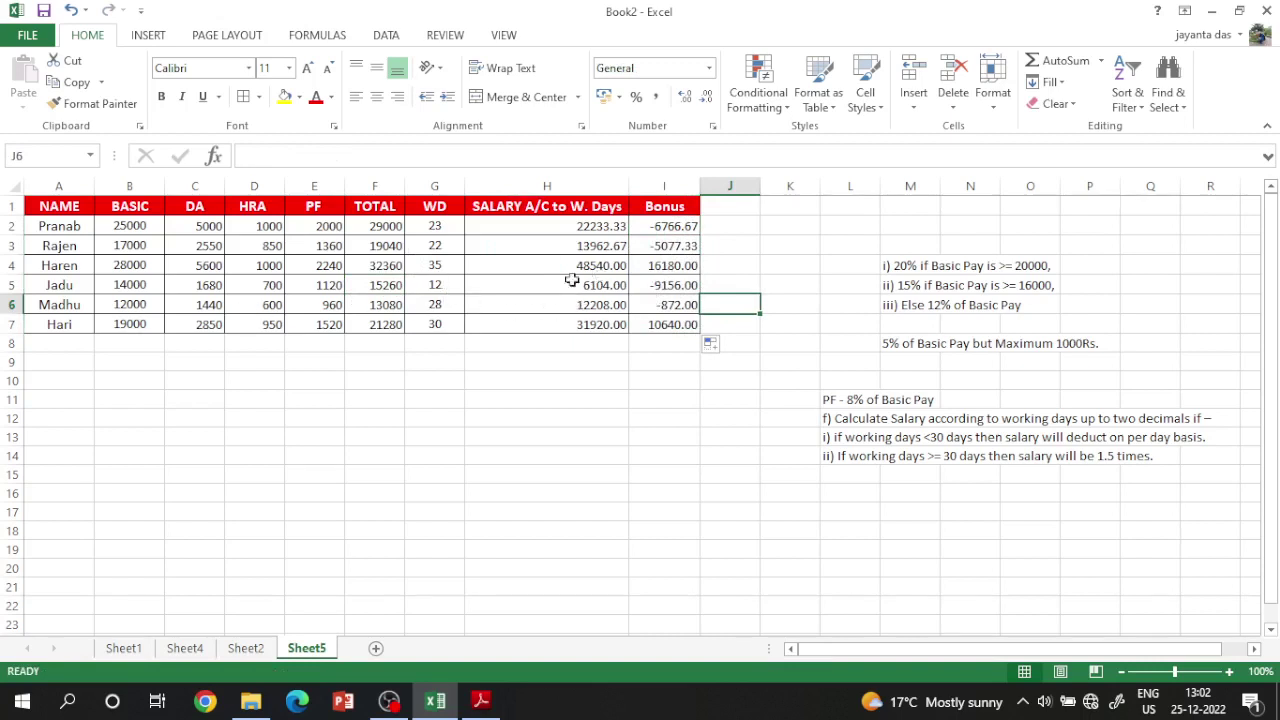
# Replace the bonus formula in I2 with =MAX(0,H2-F2) so that negative differences count as zero
pyautogui.click(660, 226)
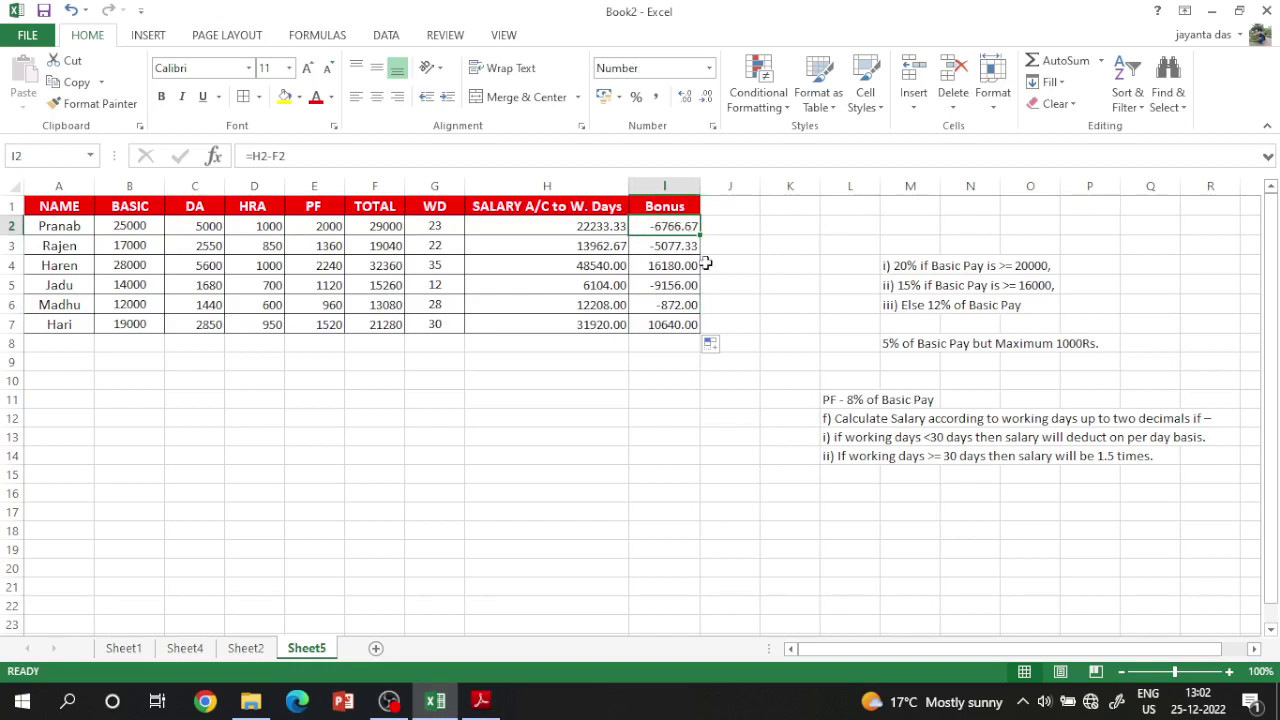
pyautogui.moveTo(300, 156); pyautogui.dragTo(252, 155)
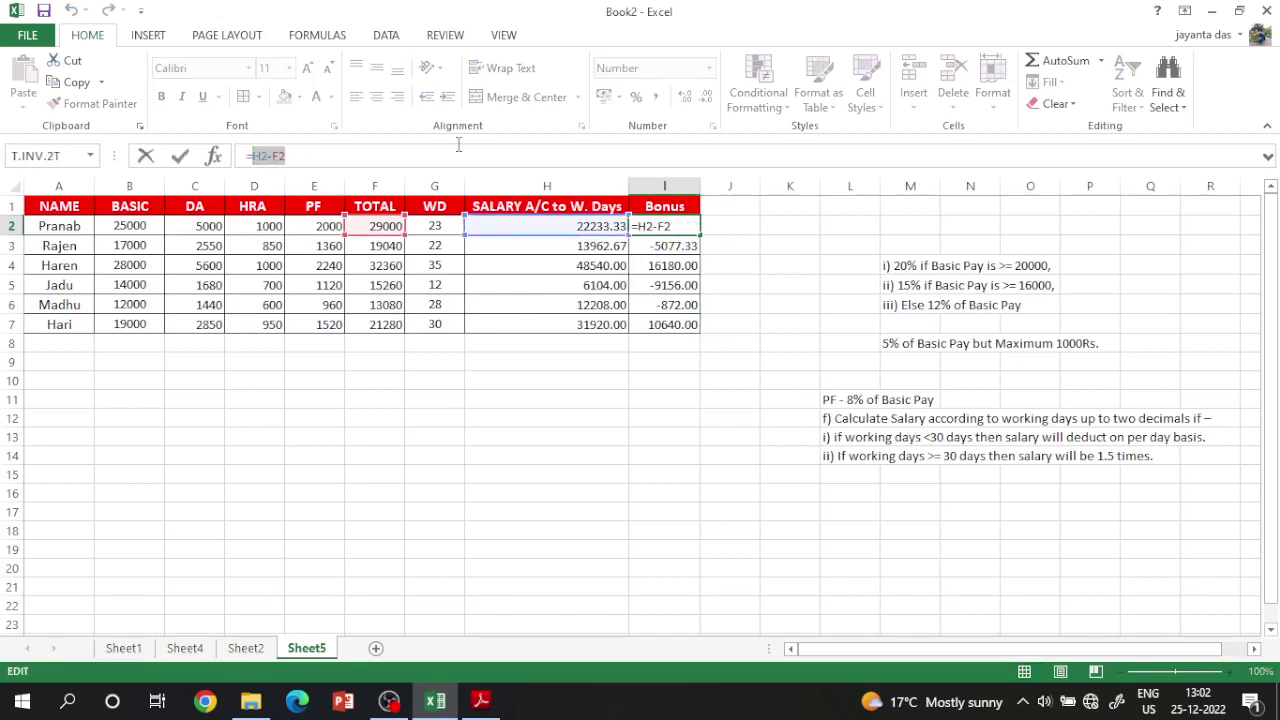
pyautogui.write('mx')
pyautogui.press('BackSpace')
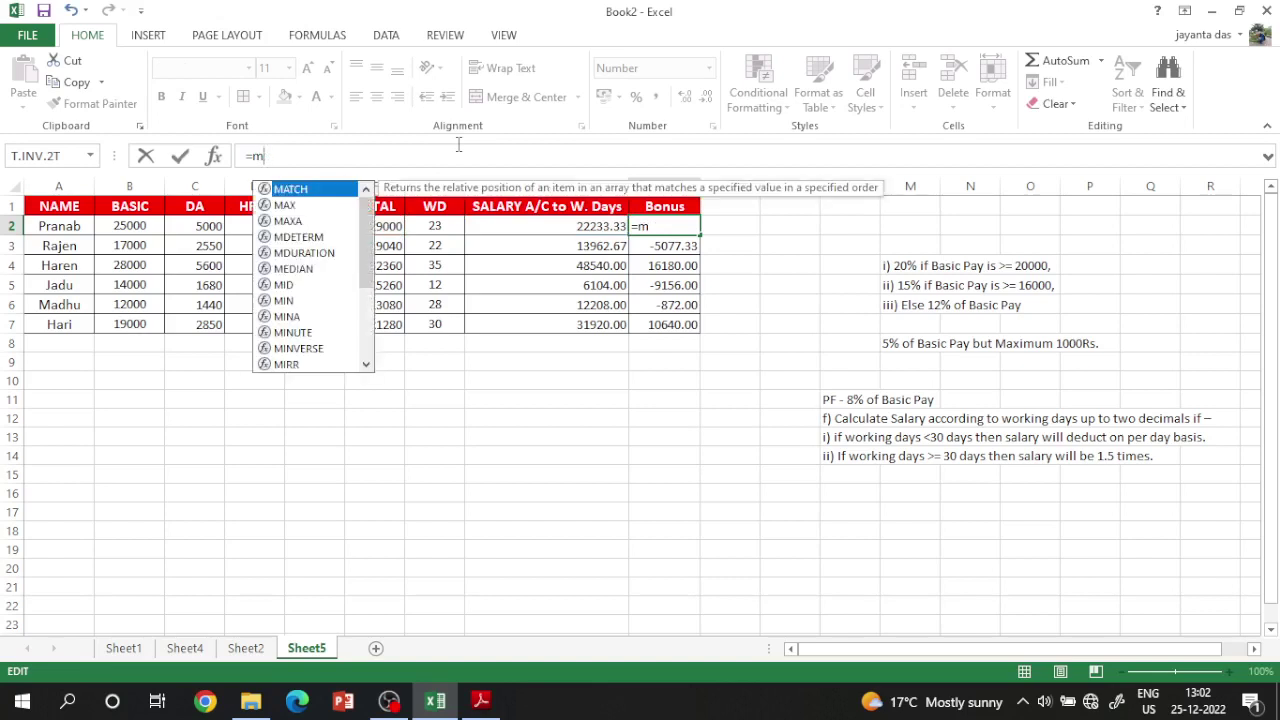
pyautogui.write('ax(')
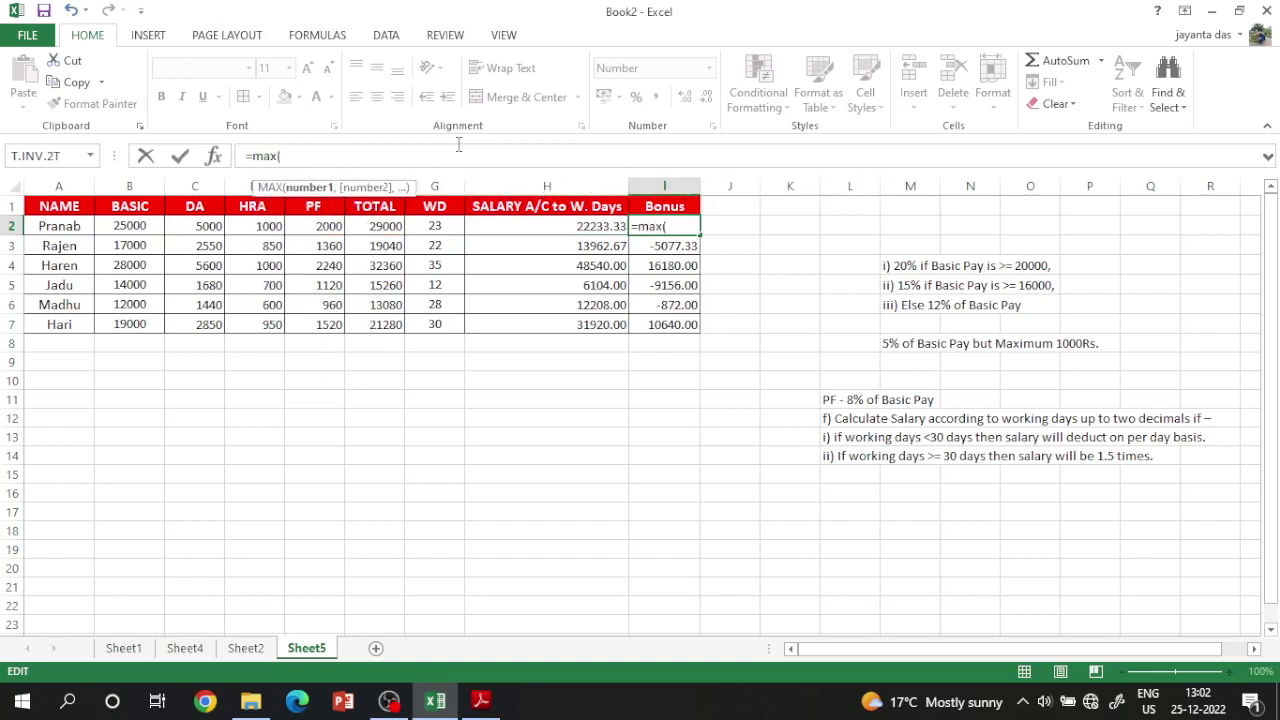
pyautogui.write('0,')
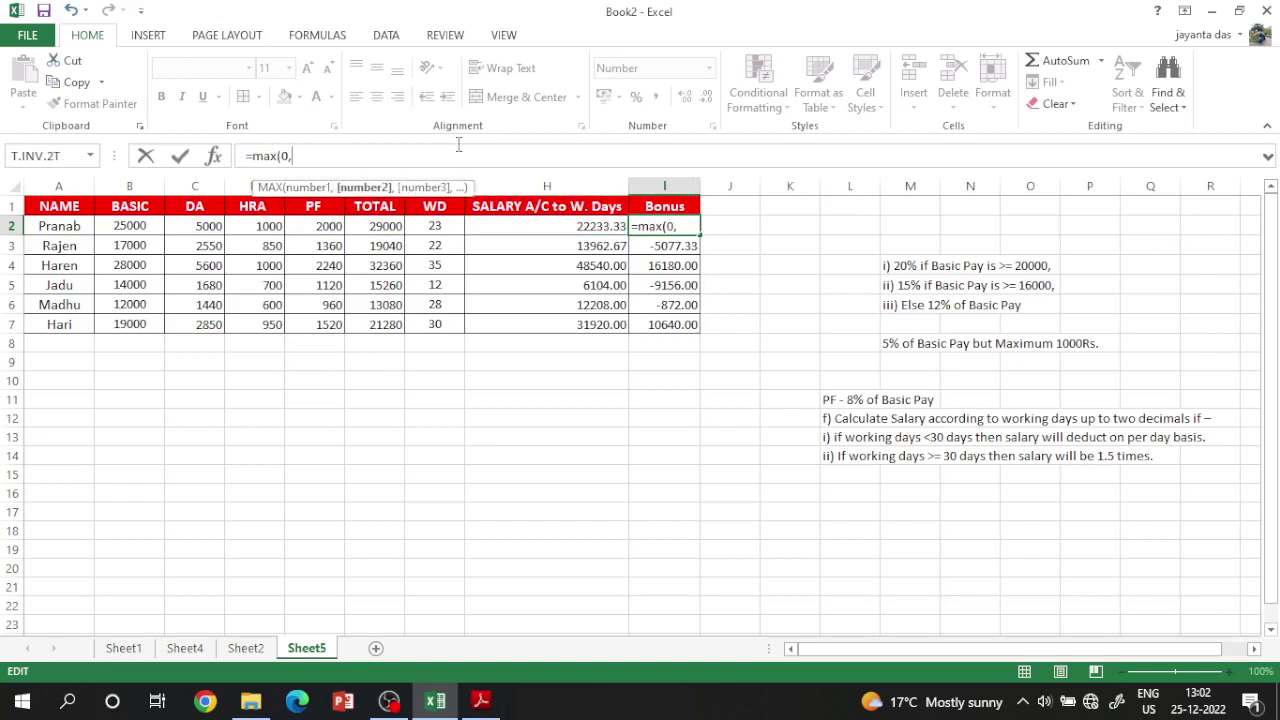
pyautogui.click(549, 231)
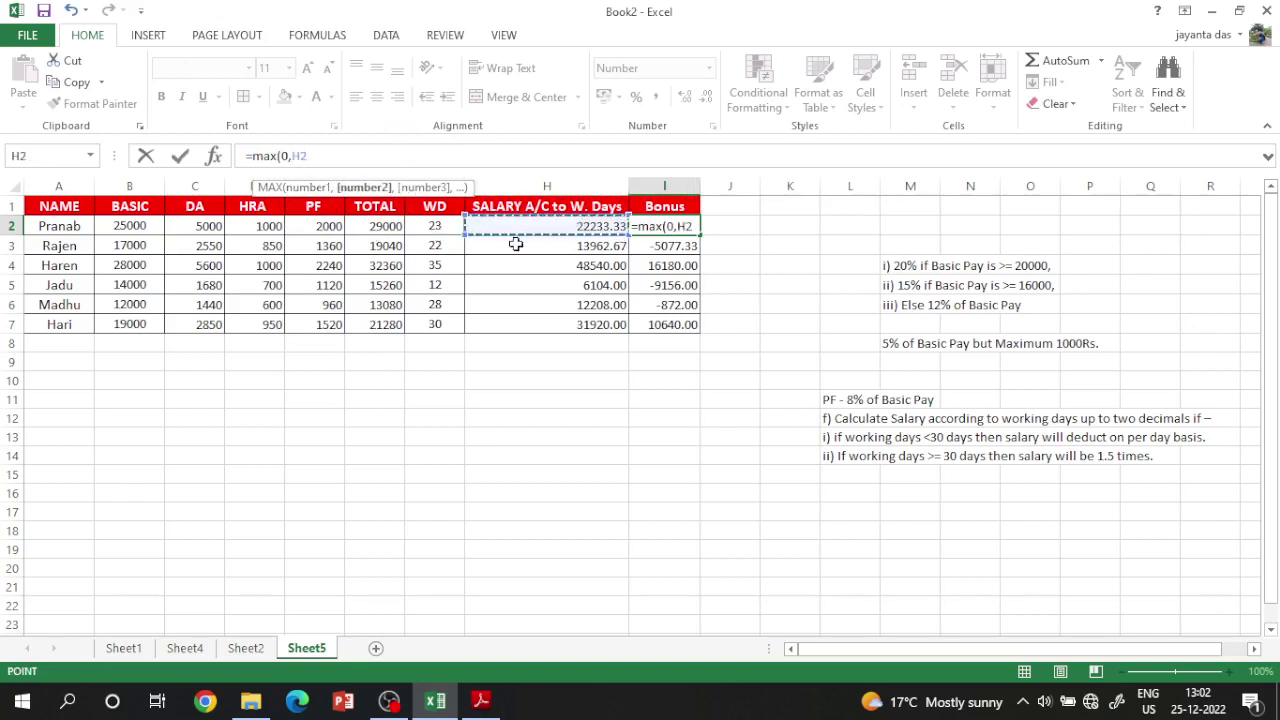
pyautogui.write('-')
pyautogui.click(384, 228)
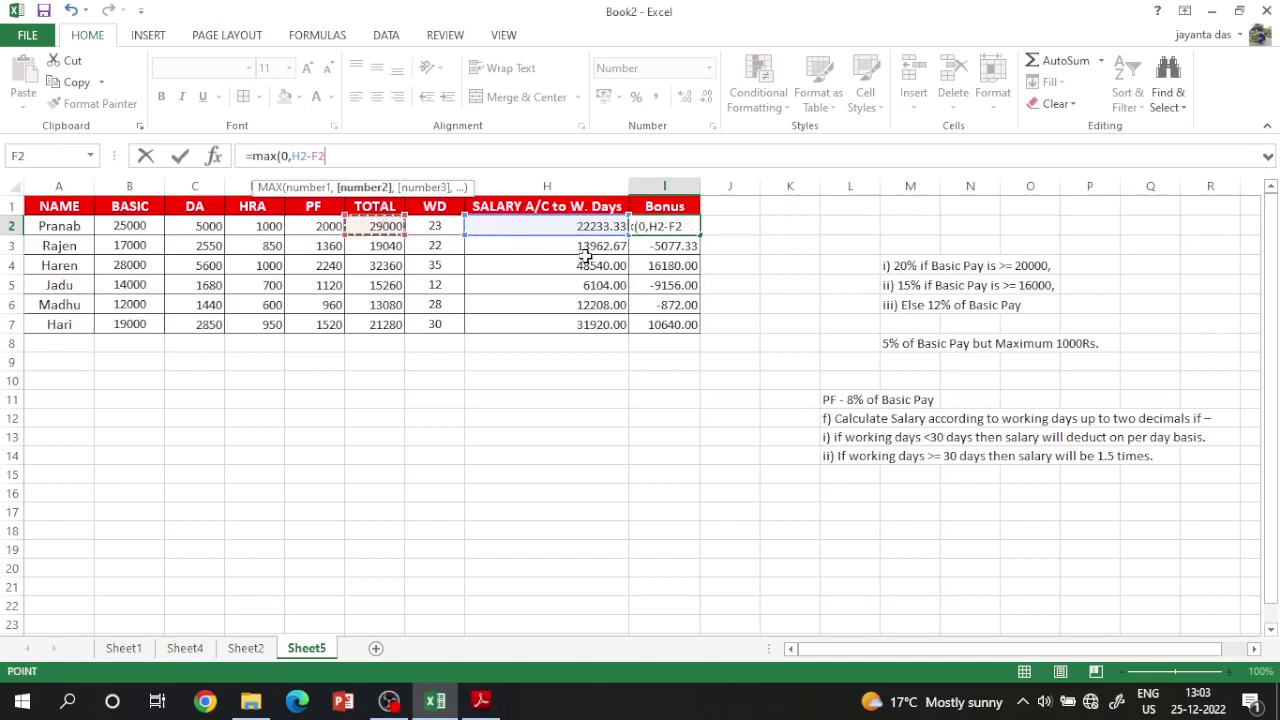
pyautogui.write(')')
pyautogui.press('Return')
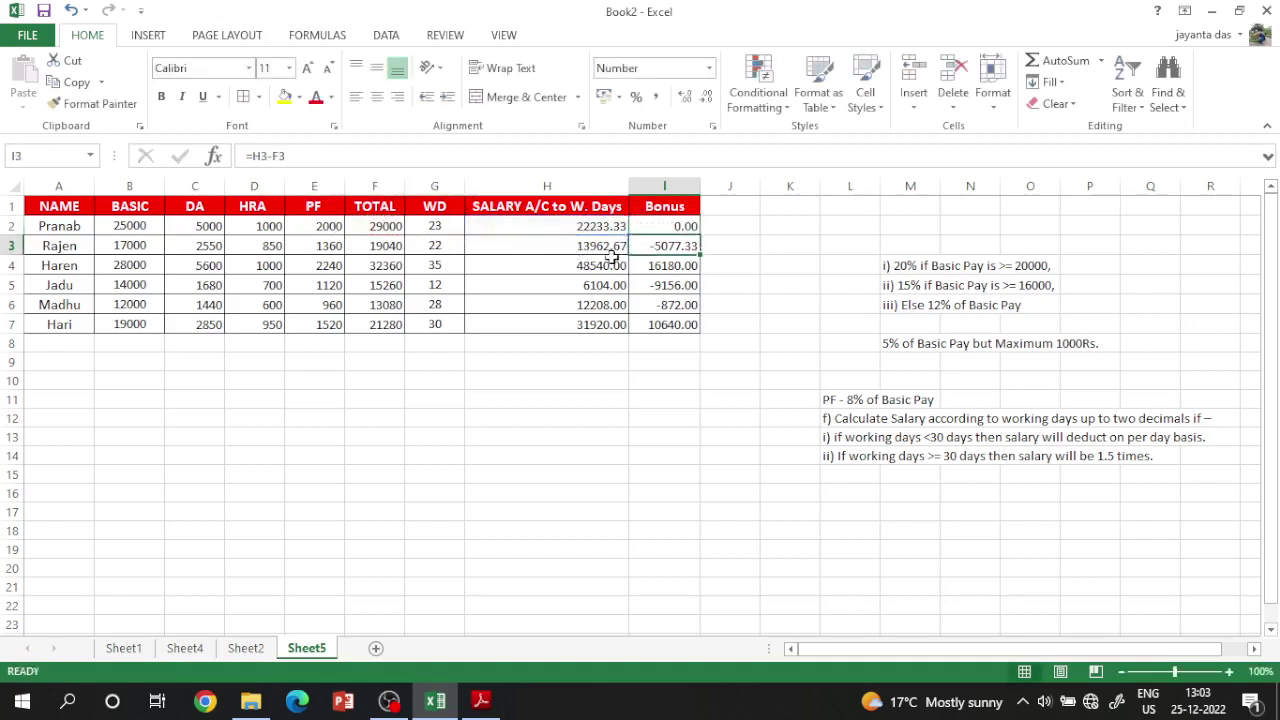
# Fill the MAX bonus formula from I2 down through the Bonus column to I7
pyautogui.click(686, 206)
pyautogui.click(692, 228)
pyautogui.moveTo(699, 237); pyautogui.dragTo(700, 334)
pyautogui.click(788, 290)
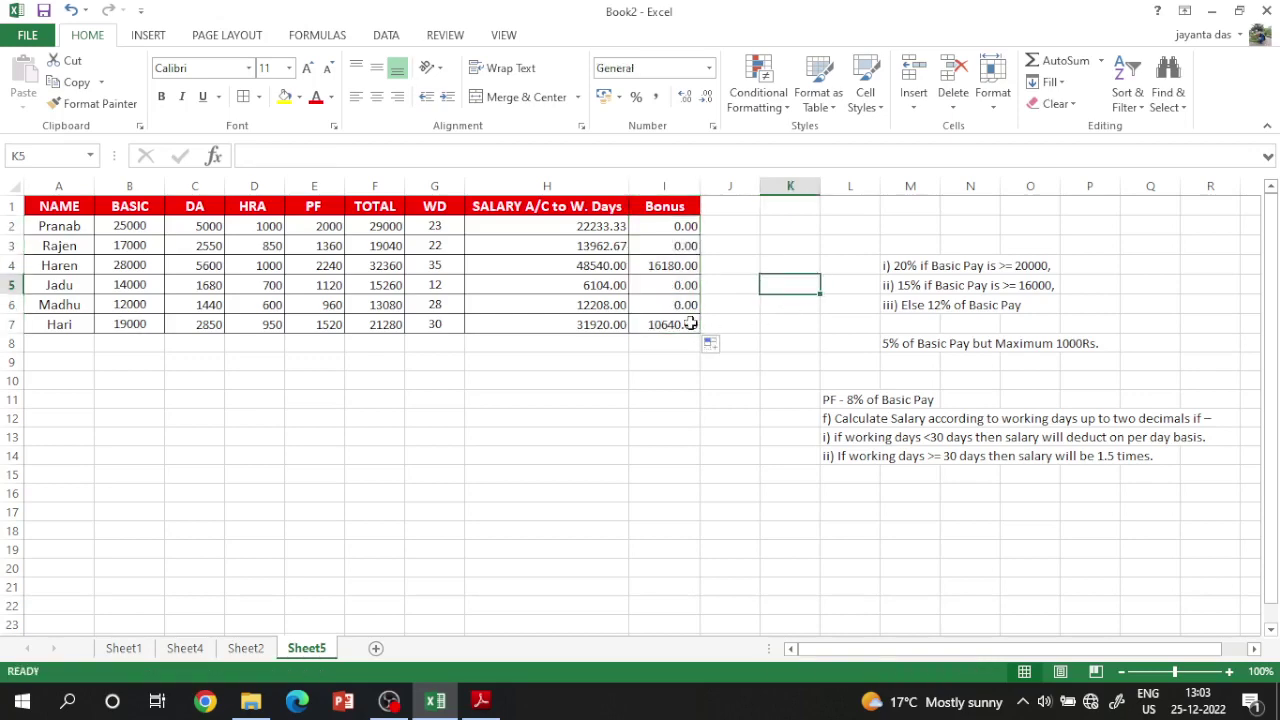
# Check the font requirement in the exercise PDF in Adobe Reader, and set the table A1:I7 in Excel to font size 12
pyautogui.click(481, 700)
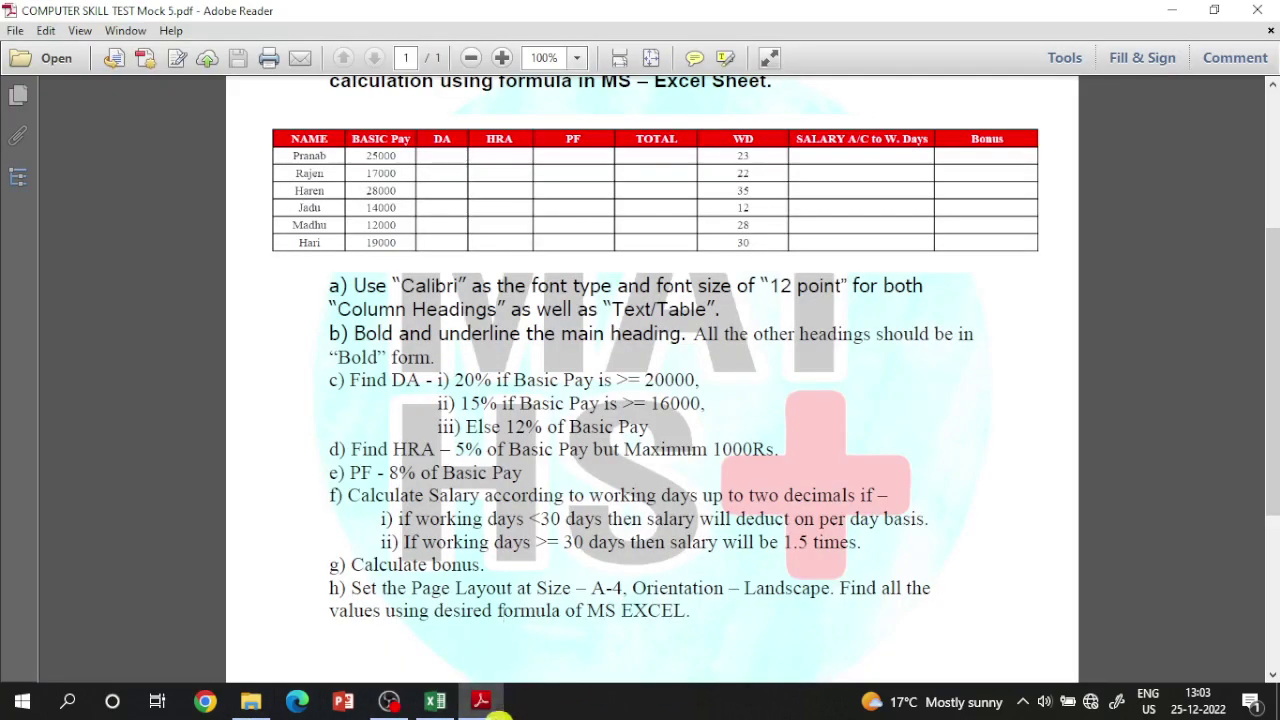
pyautogui.click(435, 700)
pyautogui.moveTo(690, 324); pyautogui.dragTo(23, 206)
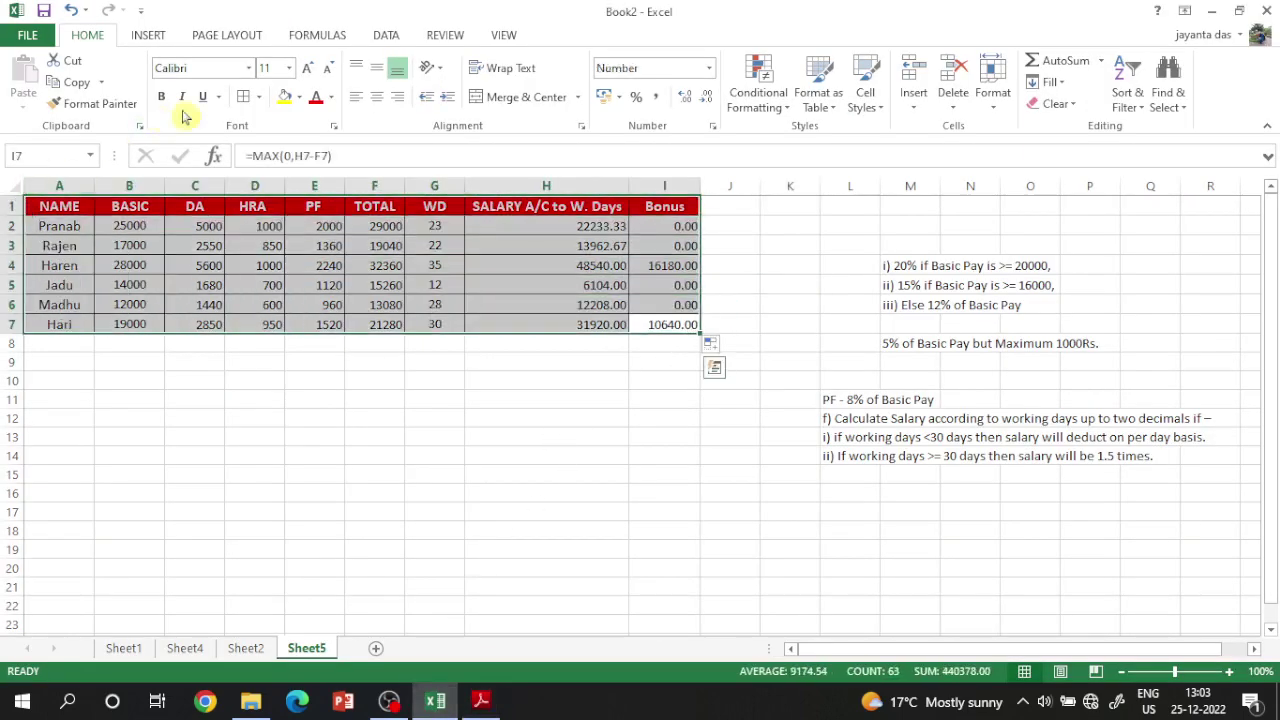
pyautogui.click(307, 68)
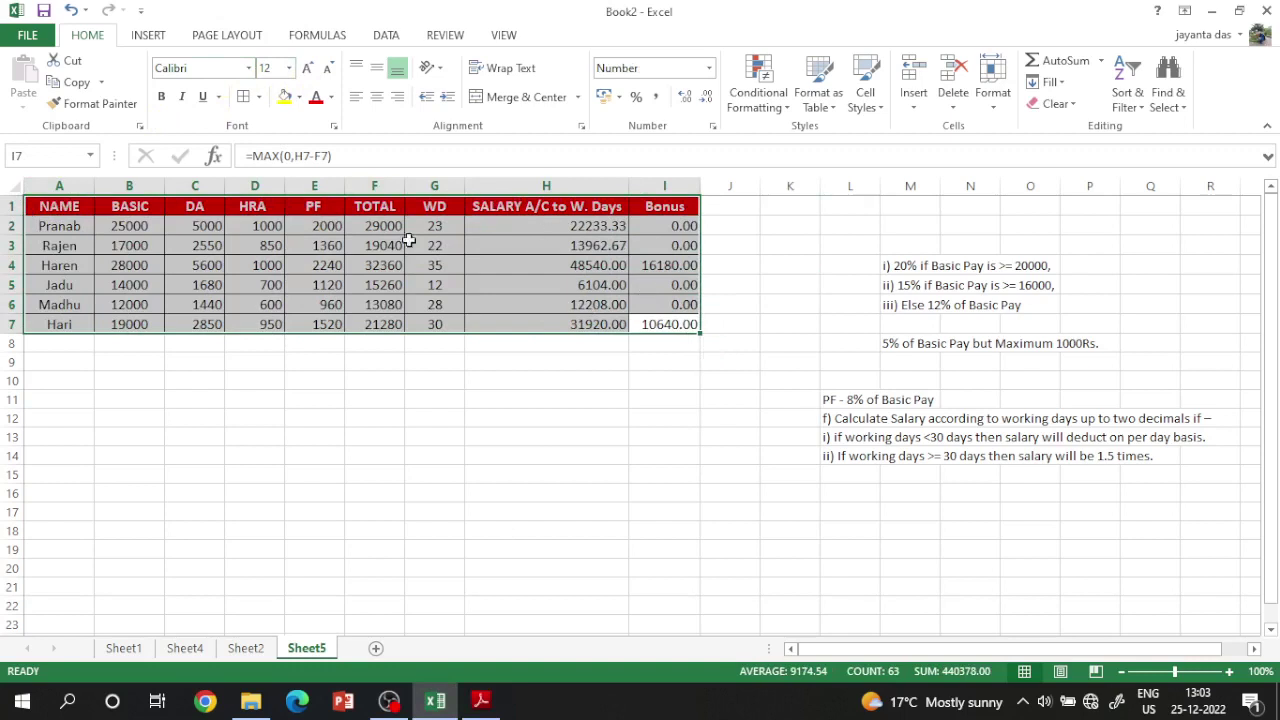
pyautogui.click(500, 263)
# Center the contents of the whole table A1:I7 horizontally and align them to the middle vertically
pyautogui.moveTo(685, 324); pyautogui.dragTo(45, 206)
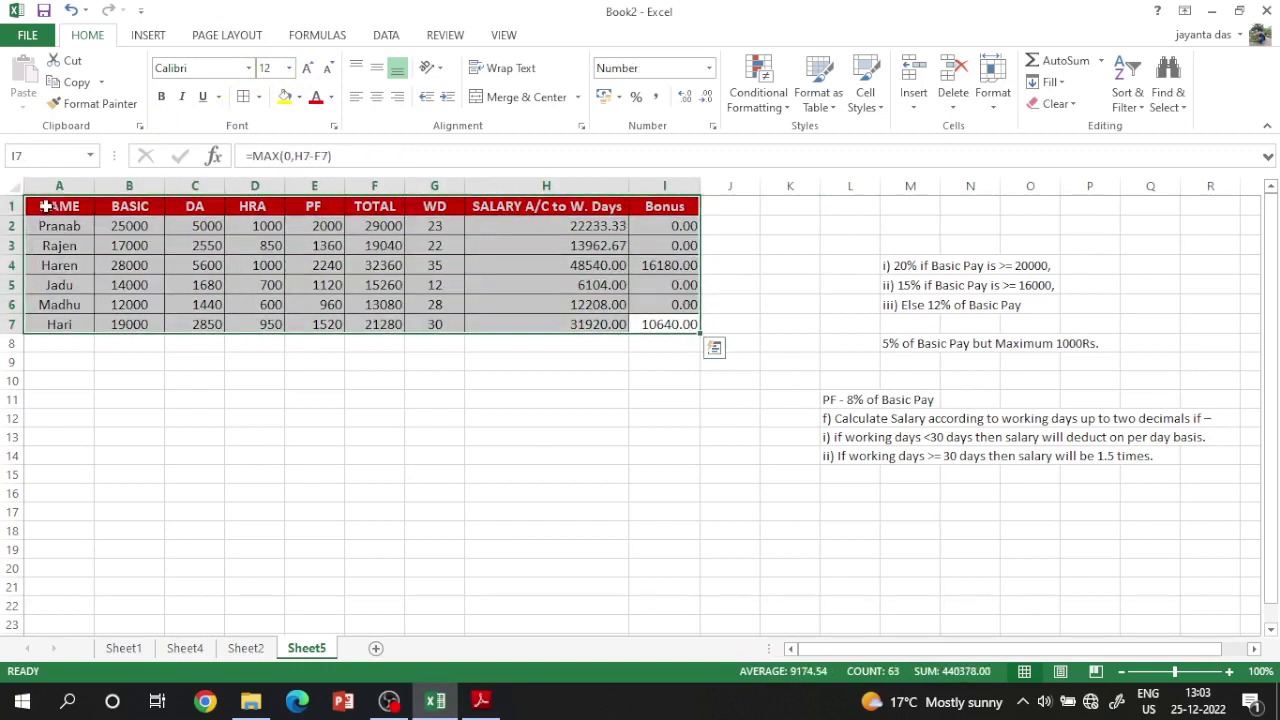
pyautogui.click(376, 96)
pyautogui.click(376, 67)
pyautogui.click(790, 302)
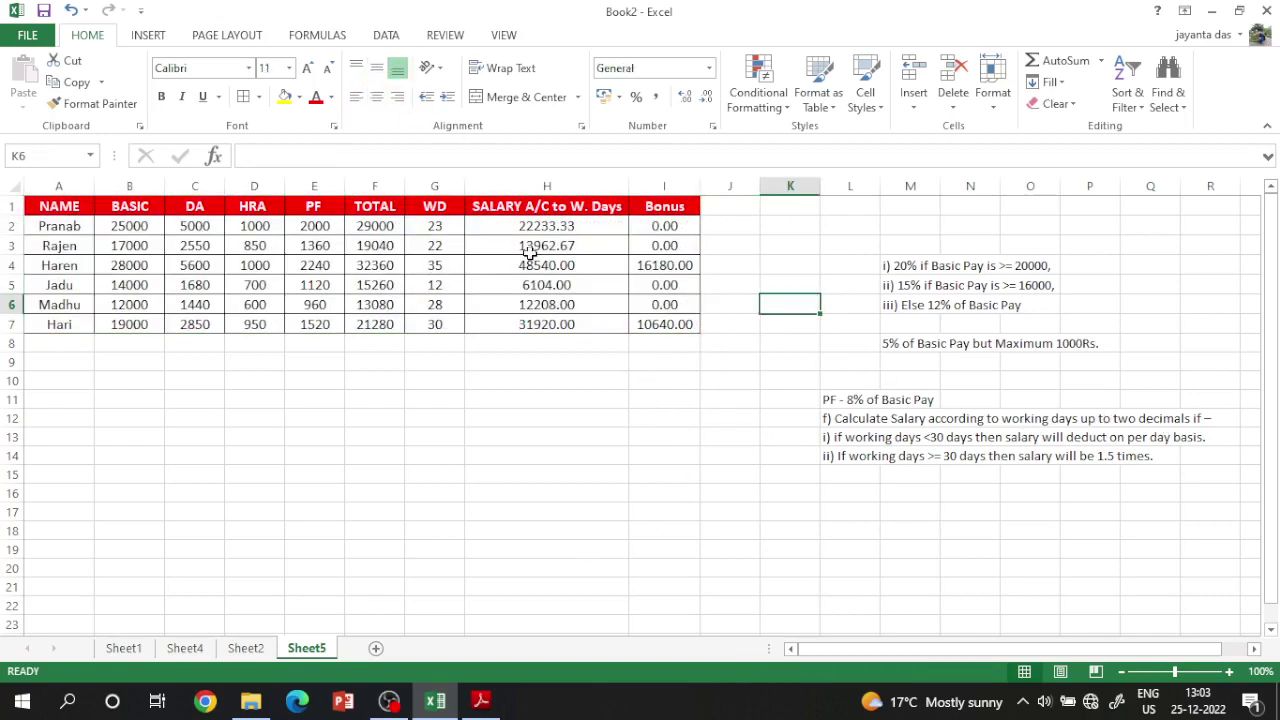
# Switch to Adobe Reader, highlight the page size and orientation requirement in item h, and return to Excel
pyautogui.click(481, 700)
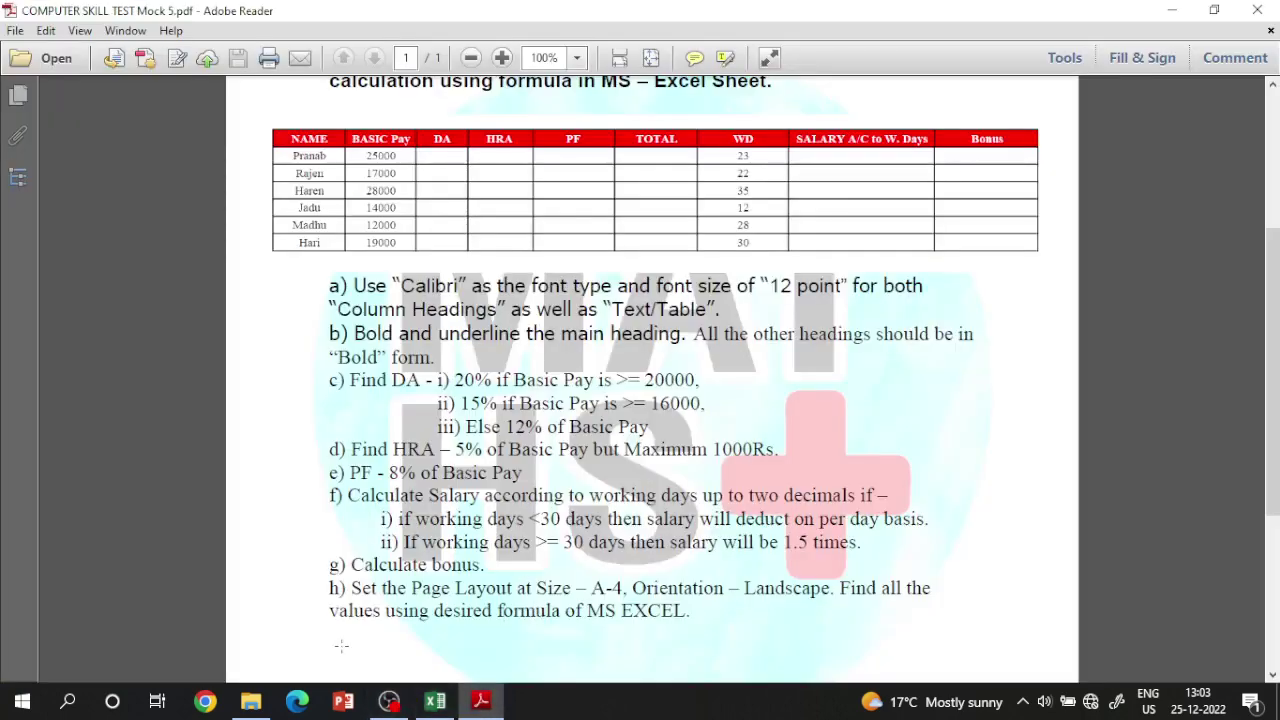
pyautogui.moveTo(351, 588); pyautogui.dragTo(745, 588)
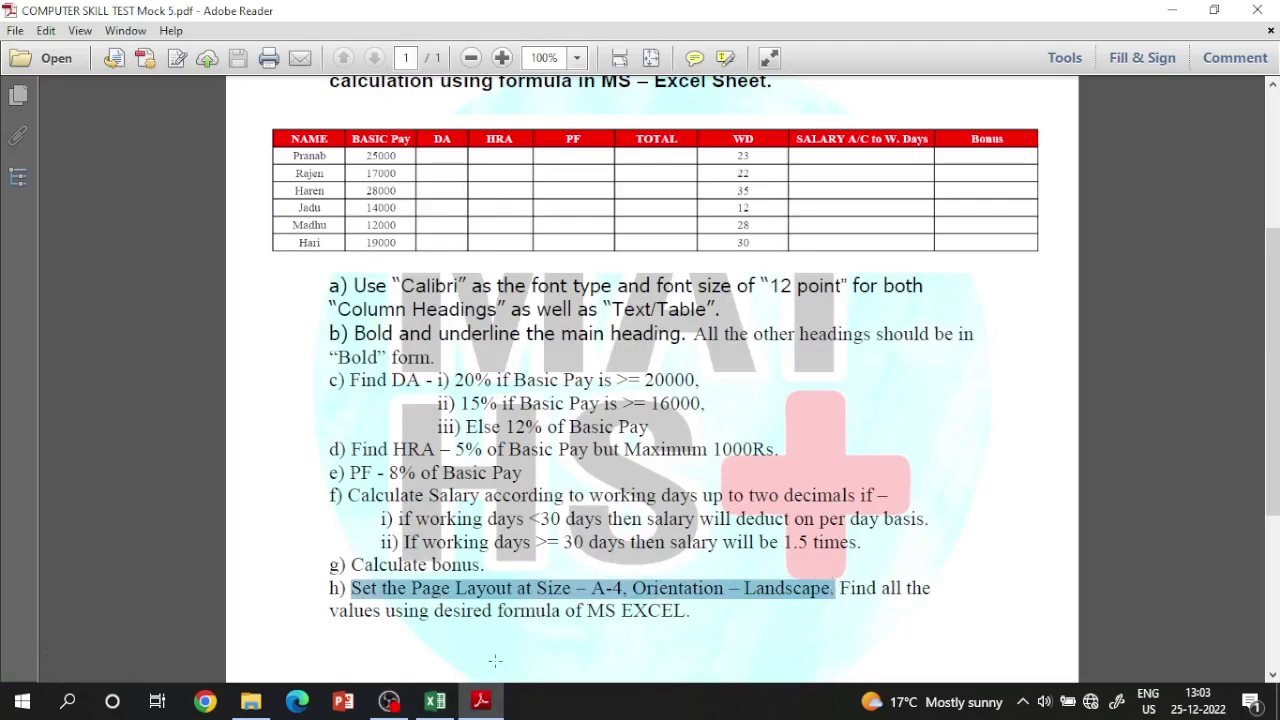
pyautogui.click(435, 700)
# Delete the pasted exercise notes beside the salary table, clearing the block of cells from K2 down to row 17
pyautogui.click(851, 521)
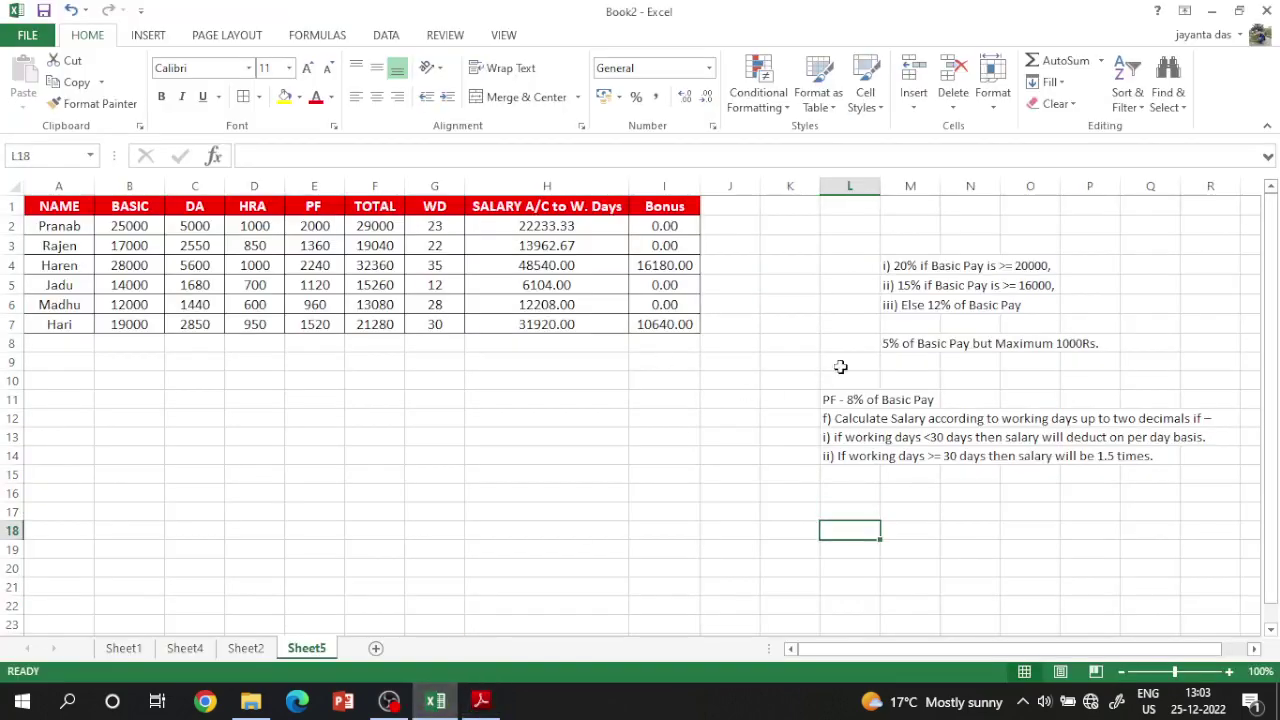
pyautogui.click(840, 343)
pyautogui.moveTo(845, 245); pyautogui.dragTo(1139, 507)
pyautogui.click(911, 378)
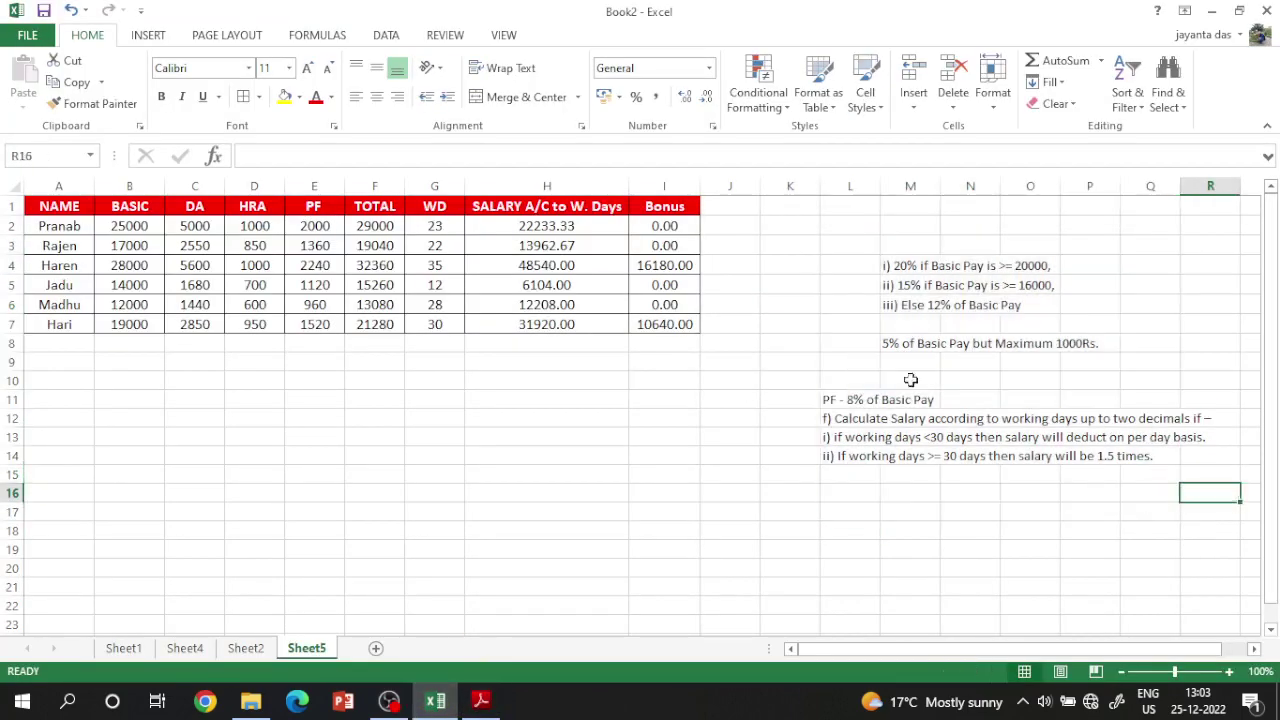
pyautogui.moveTo(814, 234); pyautogui.dragTo(1255, 501)
pyautogui.press('Delete')
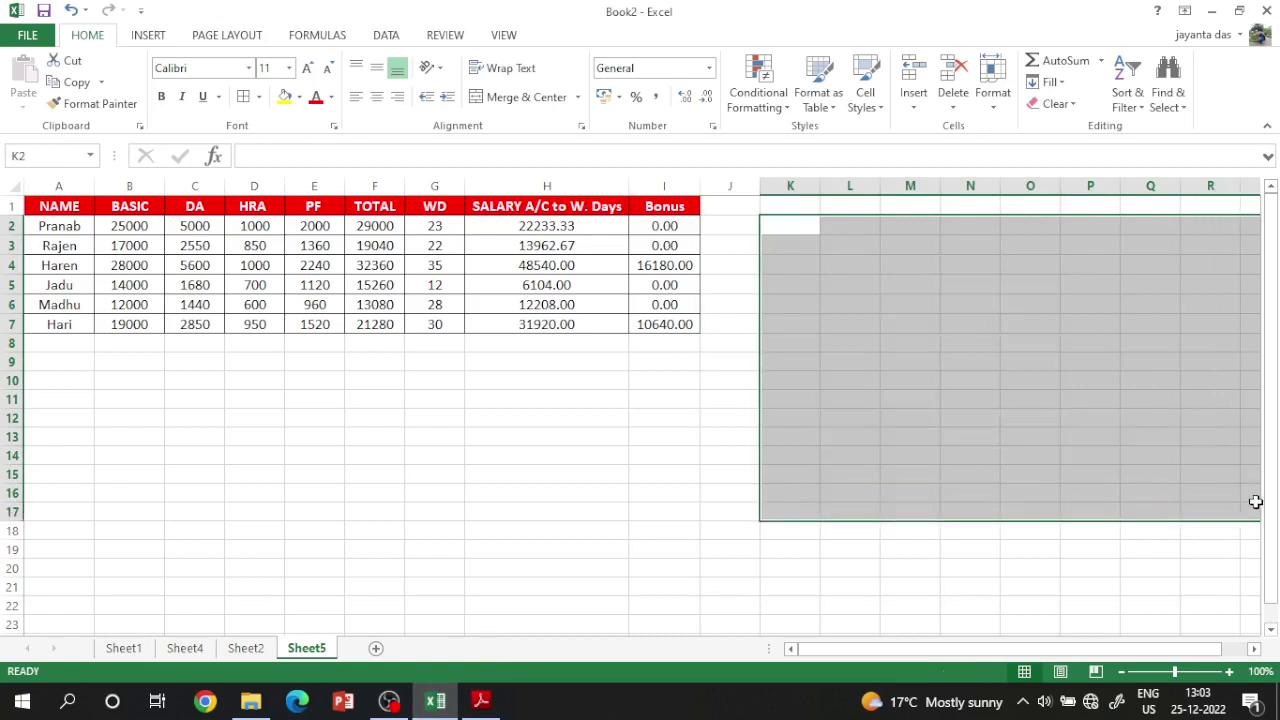
pyautogui.click(654, 548)
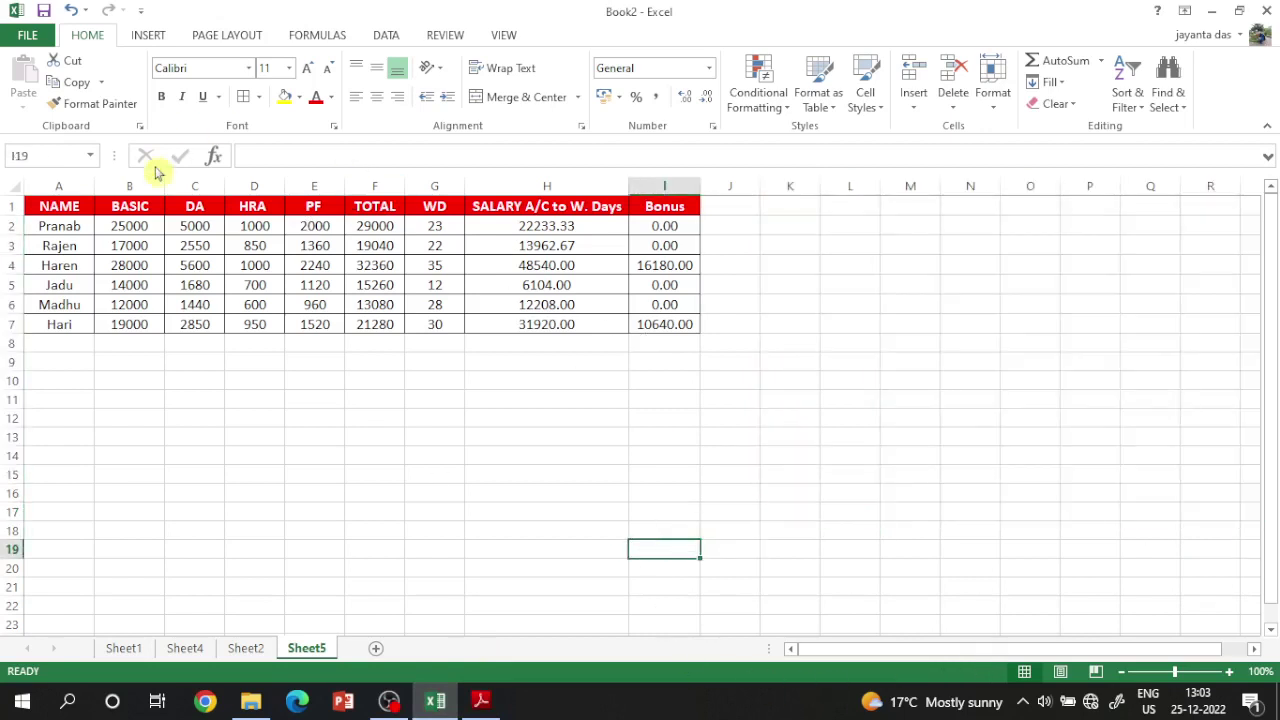
# Set the sheet's page layout to landscape orientation and A4 paper size
pyautogui.click(225, 36)
pyautogui.click(200, 95)
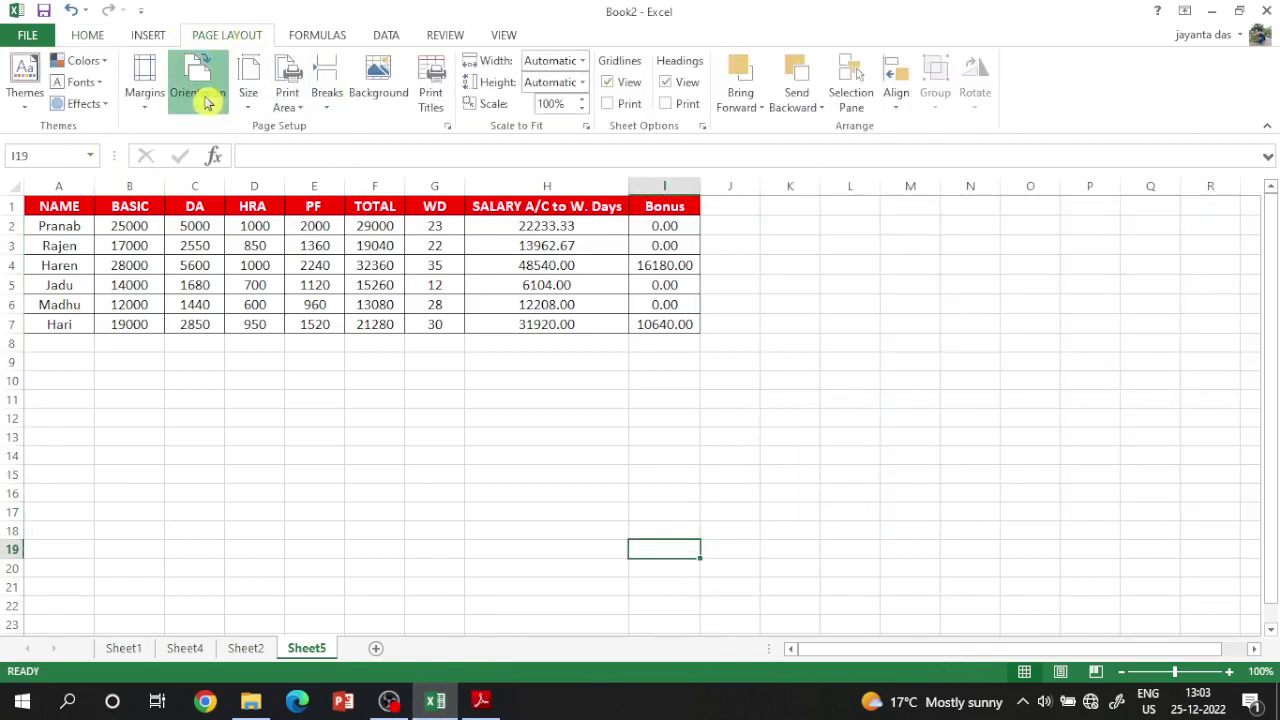
pyautogui.click(217, 173)
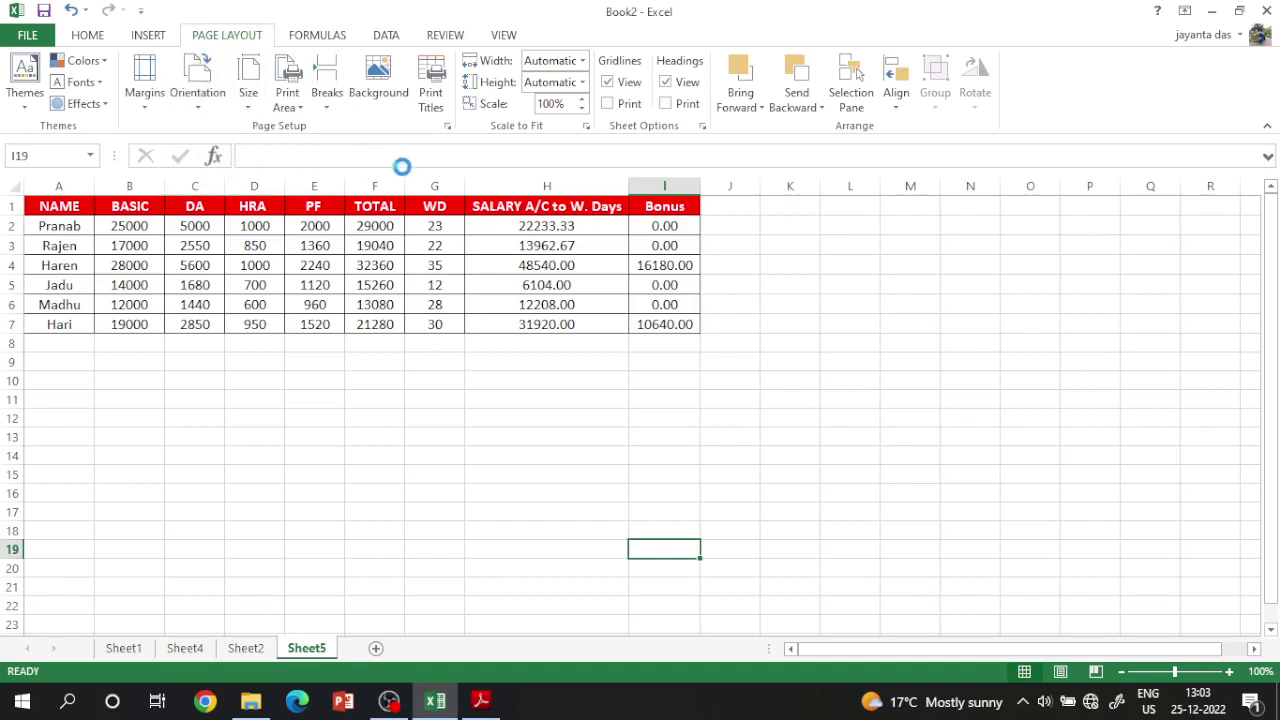
pyautogui.click(247, 105)
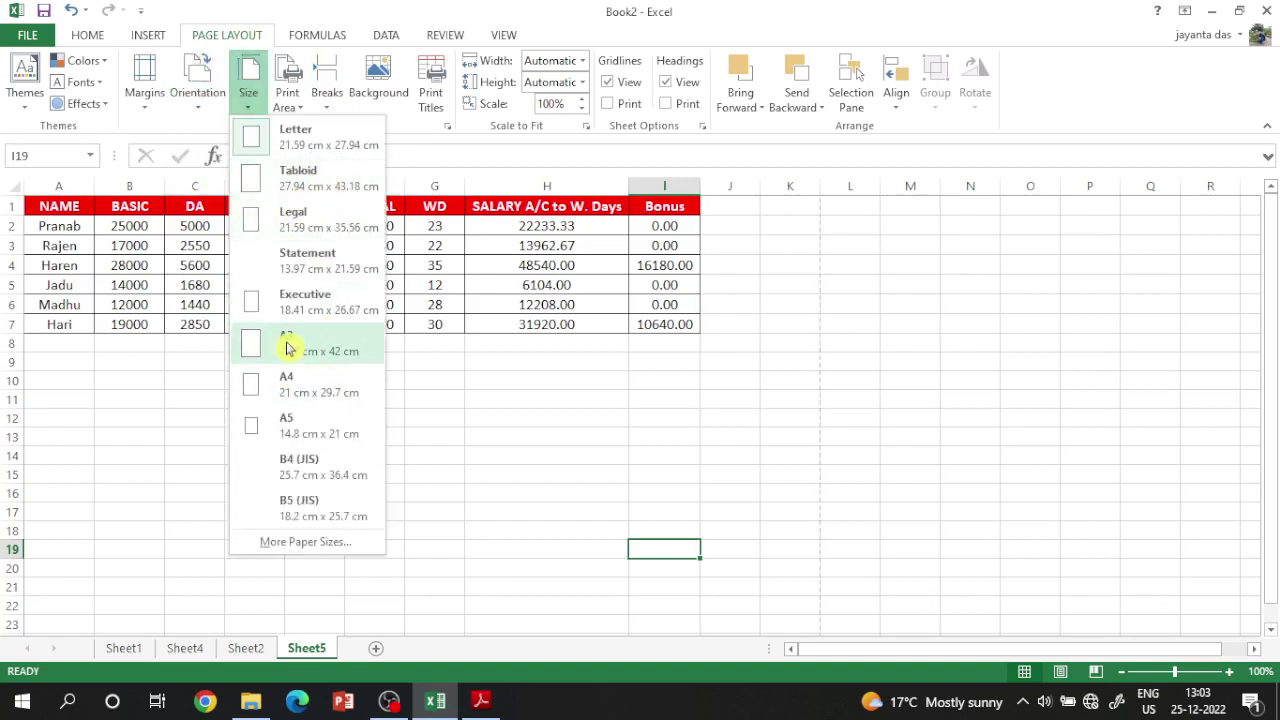
pyautogui.click(284, 347)
pyautogui.click(250, 105)
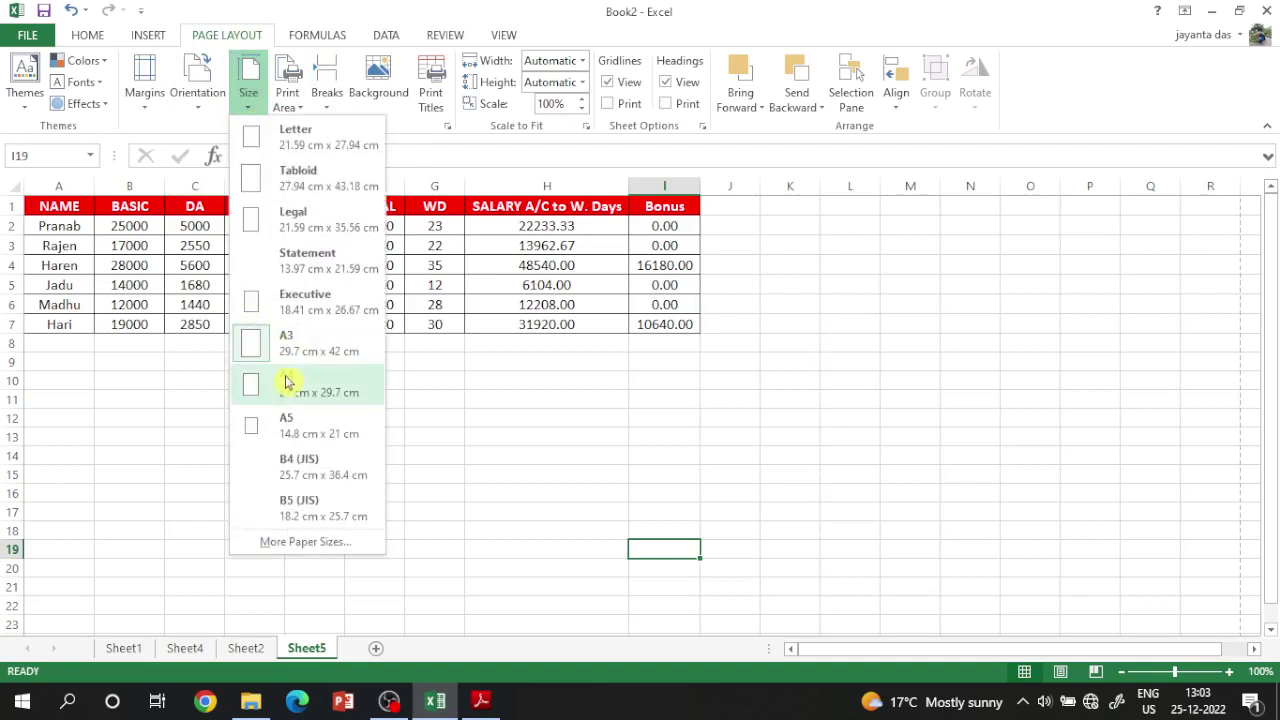
pyautogui.click(284, 380)
pyautogui.click(866, 366)
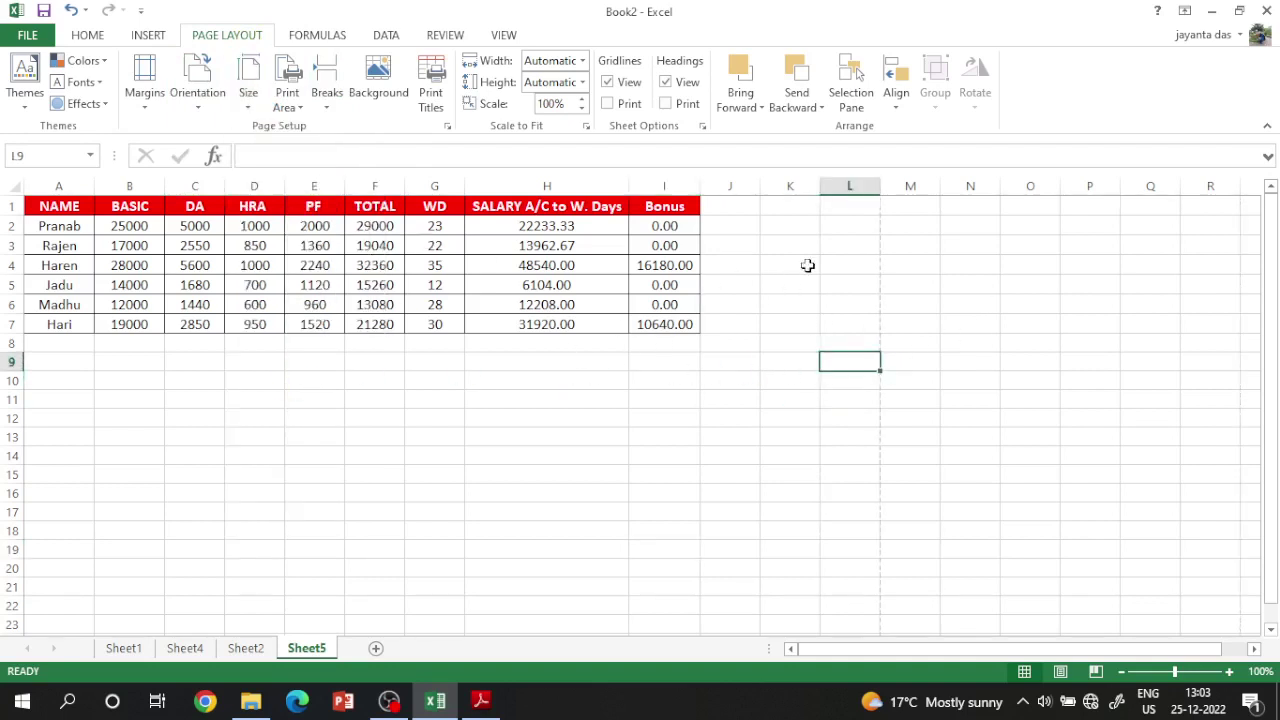
# Switch the page to portrait orientation and look through both pages of the print preview
pyautogui.click(208, 100)
pyautogui.click(232, 140)
pyautogui.hotkey('ctrl', 'p')
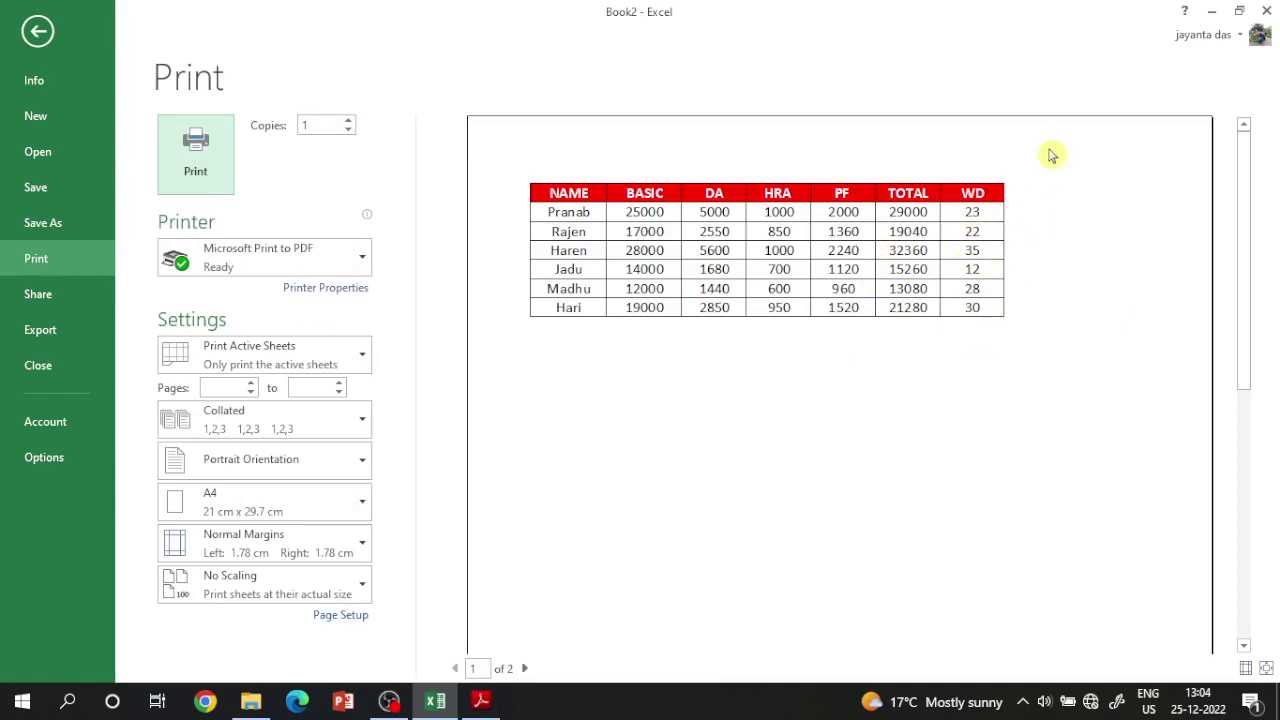
pyautogui.click(524, 668)
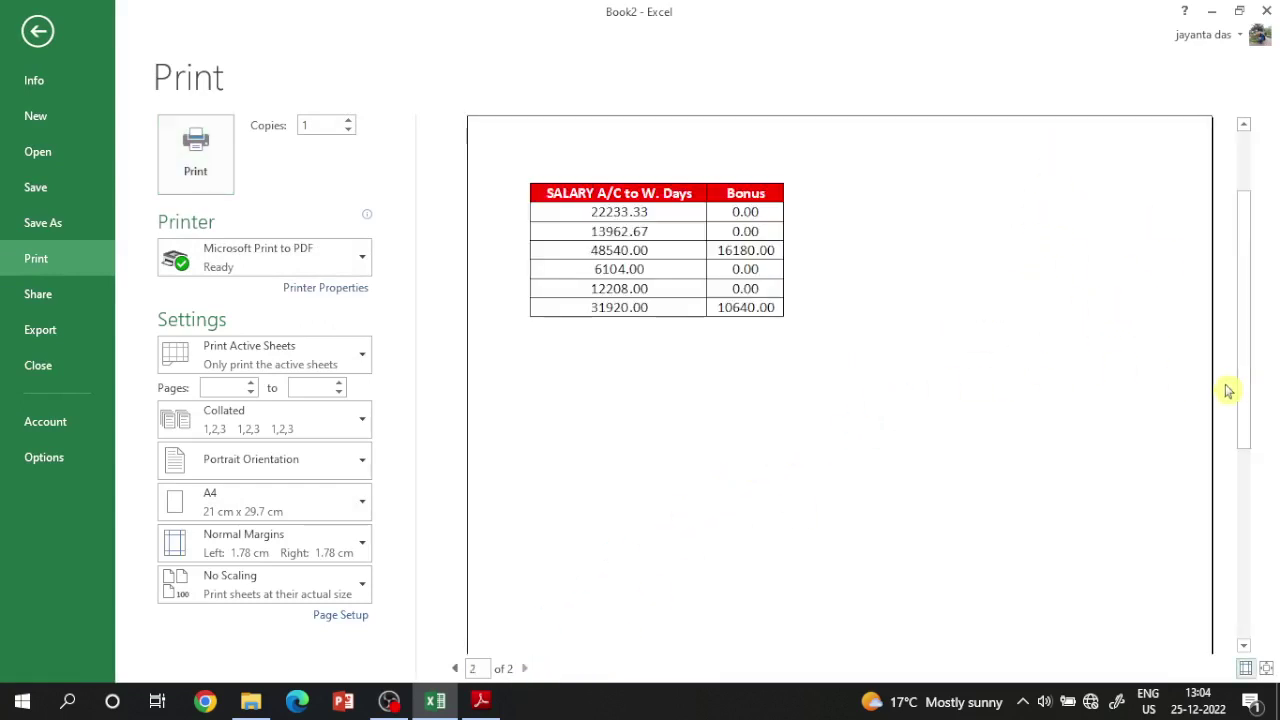
pyautogui.click(455, 668)
pyautogui.click(37, 31)
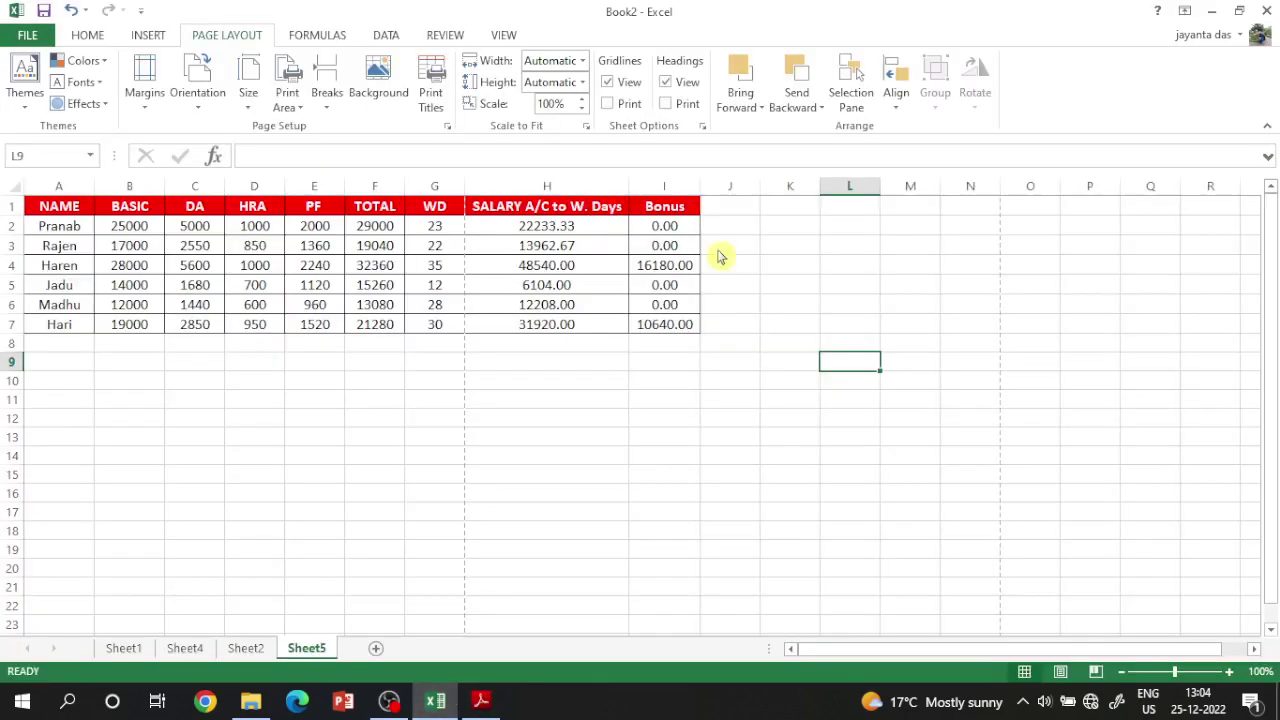
# Set the page orientation back to landscape and check the table's full width in the print preview
pyautogui.click(205, 95)
pyautogui.click(222, 178)
pyautogui.hotkey('ctrl', 'p')
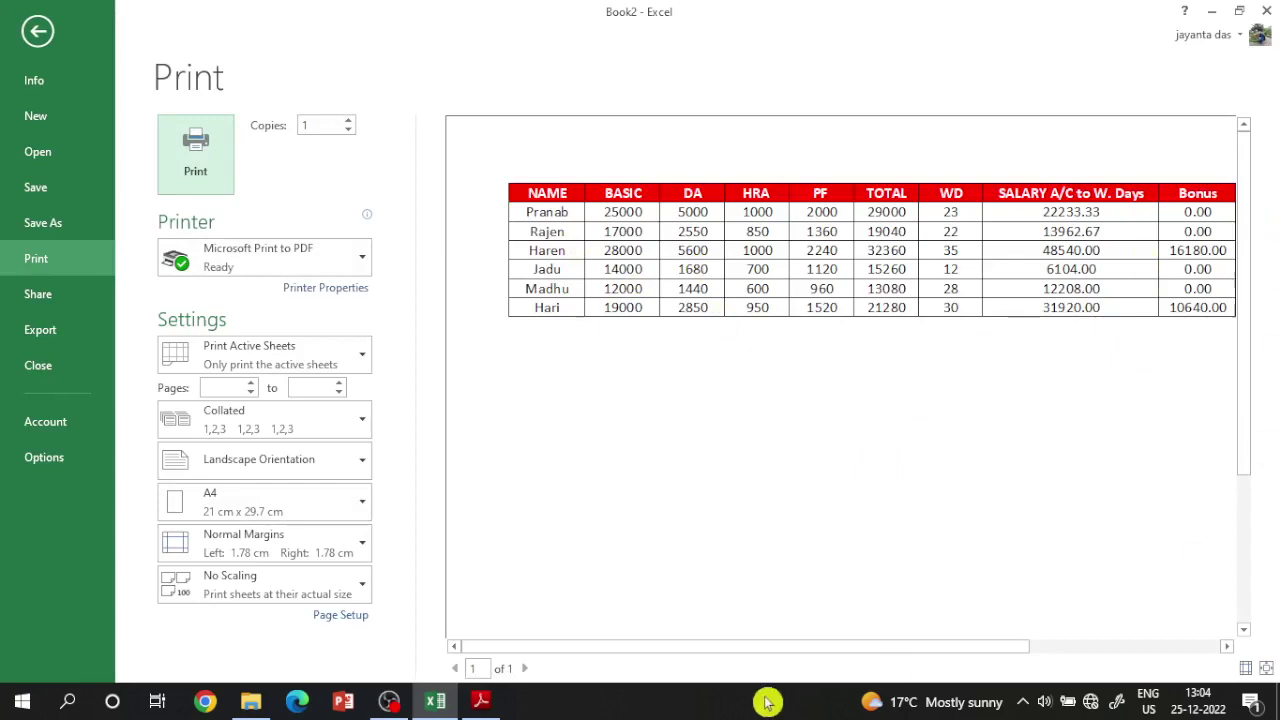
pyautogui.moveTo(846, 646); pyautogui.dragTo(998, 645)
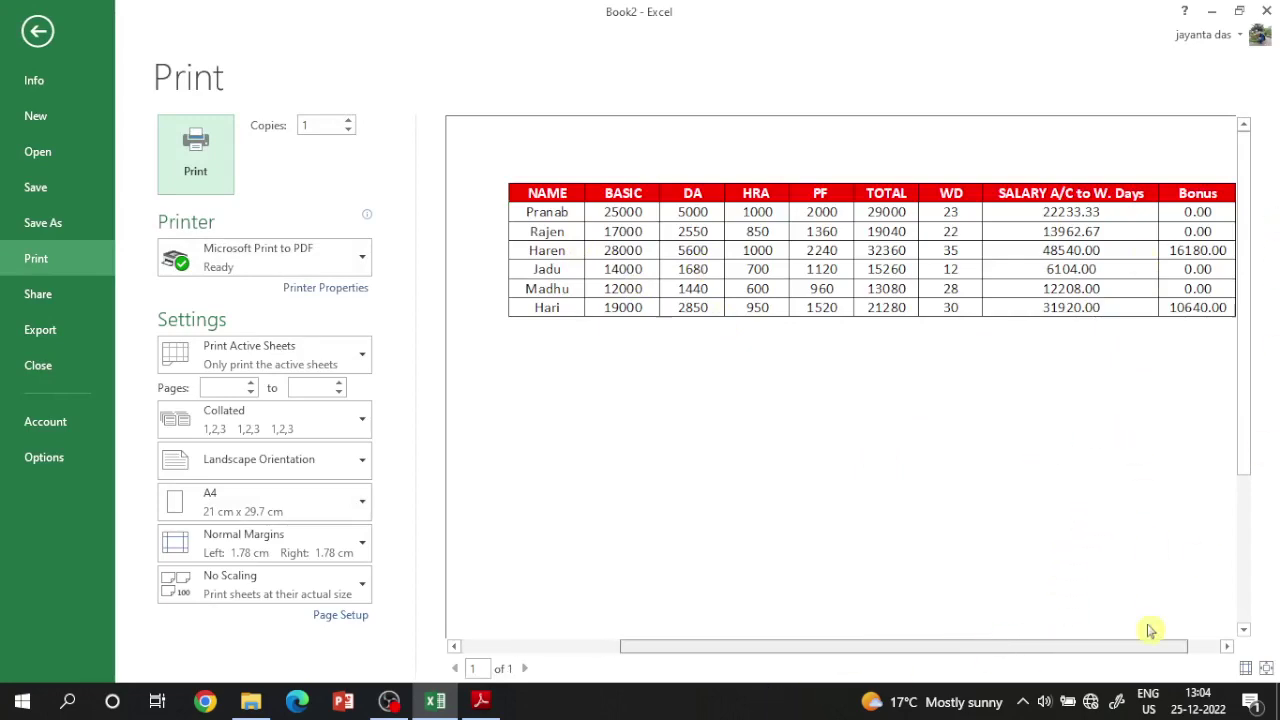
pyautogui.click(42, 30)
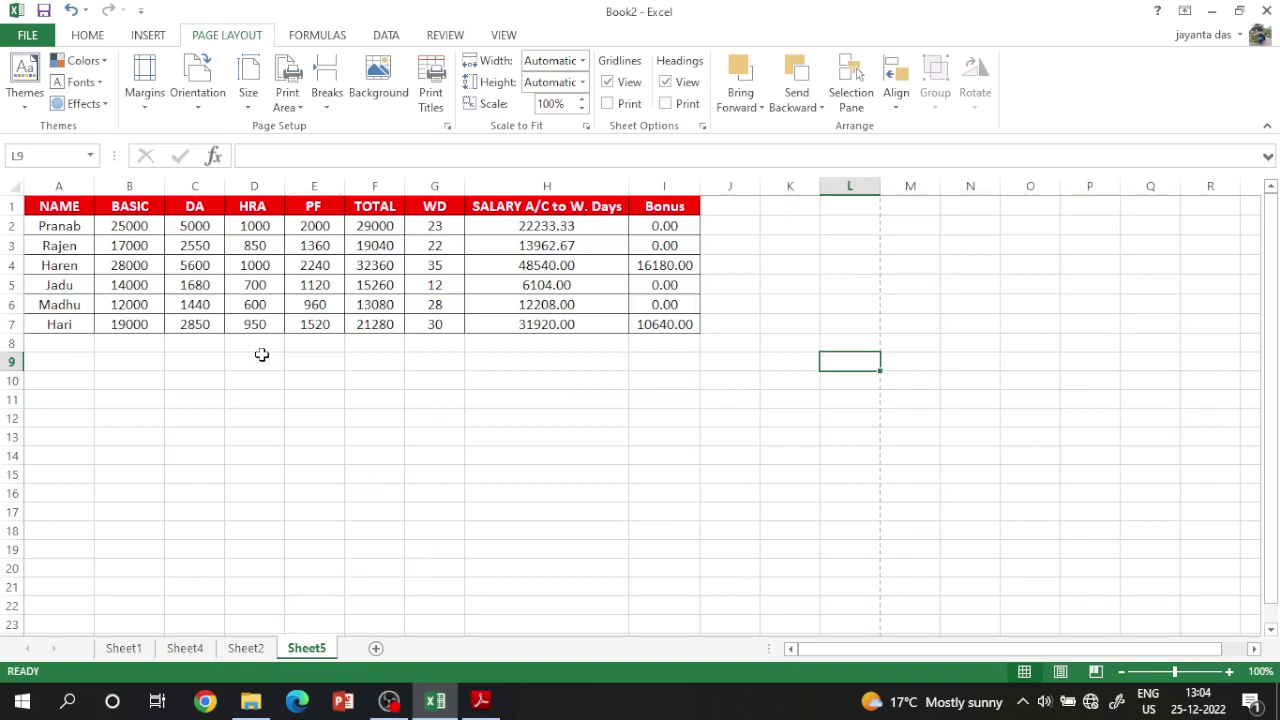
# Look at the exercise PDF in Adobe Reader again, and enter MathsPlusAssam in cell L9 of the Excel sheet
pyautogui.click(480, 700)
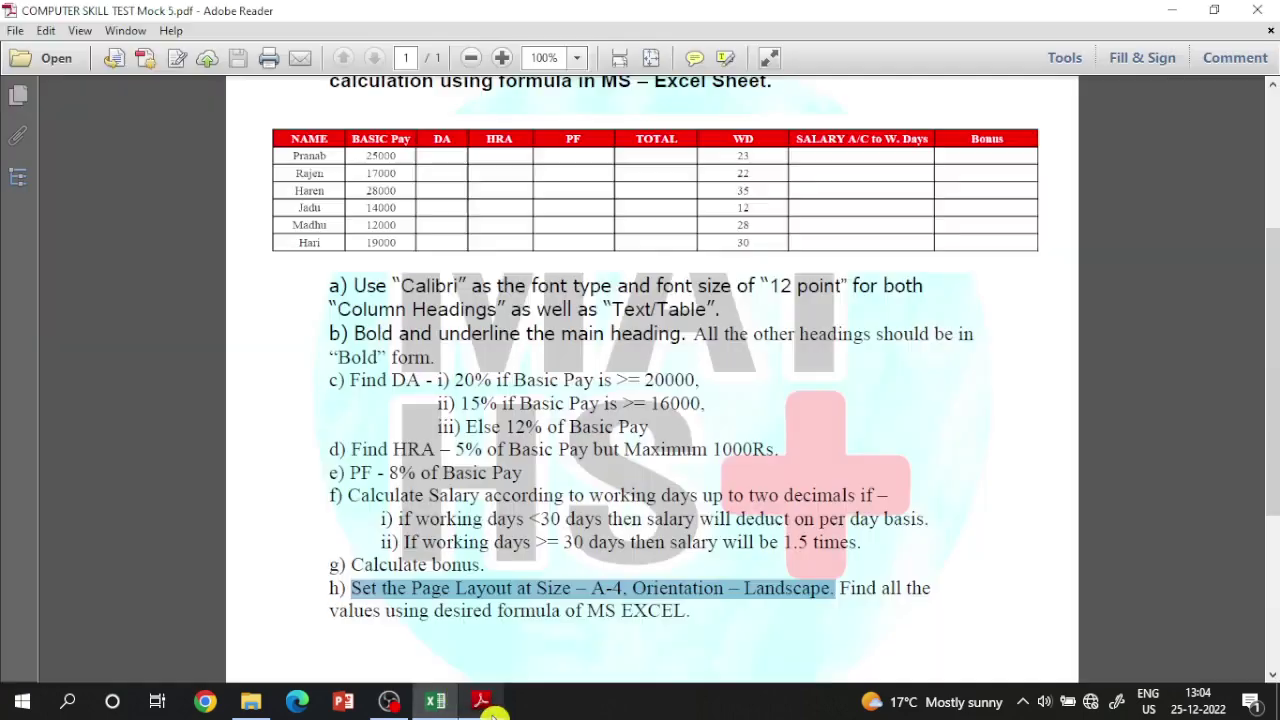
pyautogui.click(435, 700)
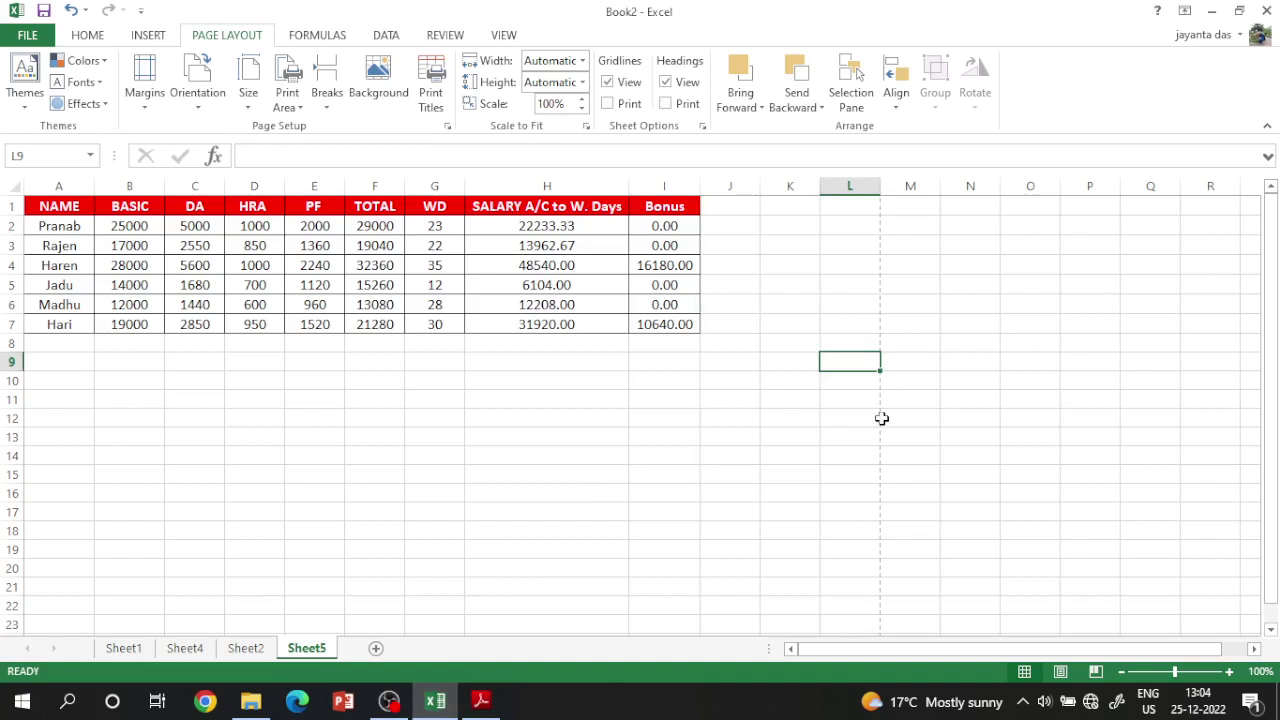
pyautogui.write('MathsPlusAssam')
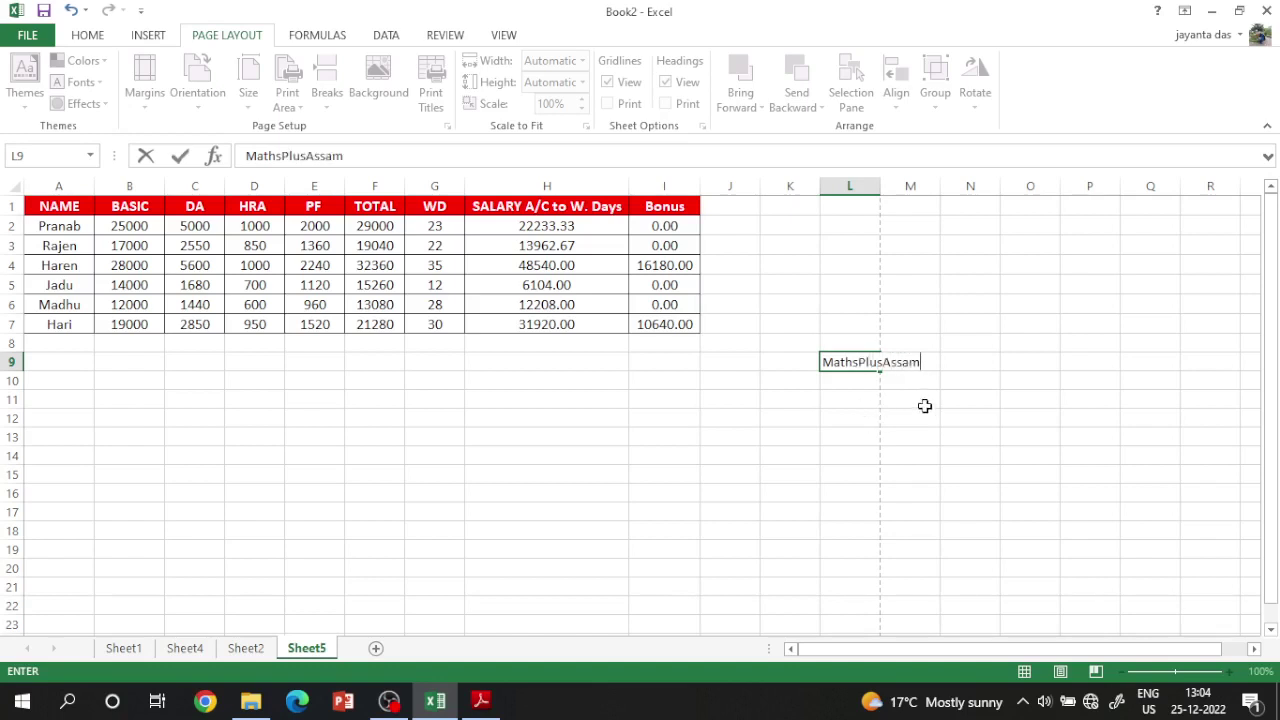
pyautogui.click(925, 406)
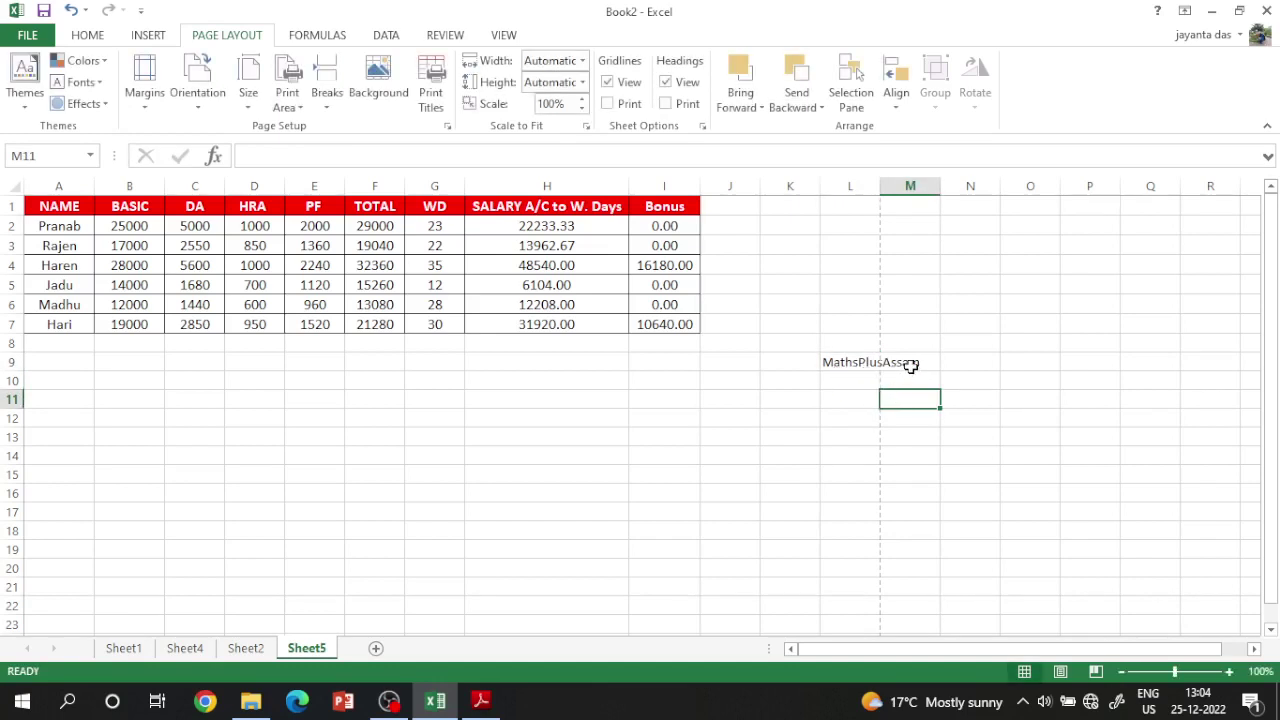
pyautogui.click(849, 367)
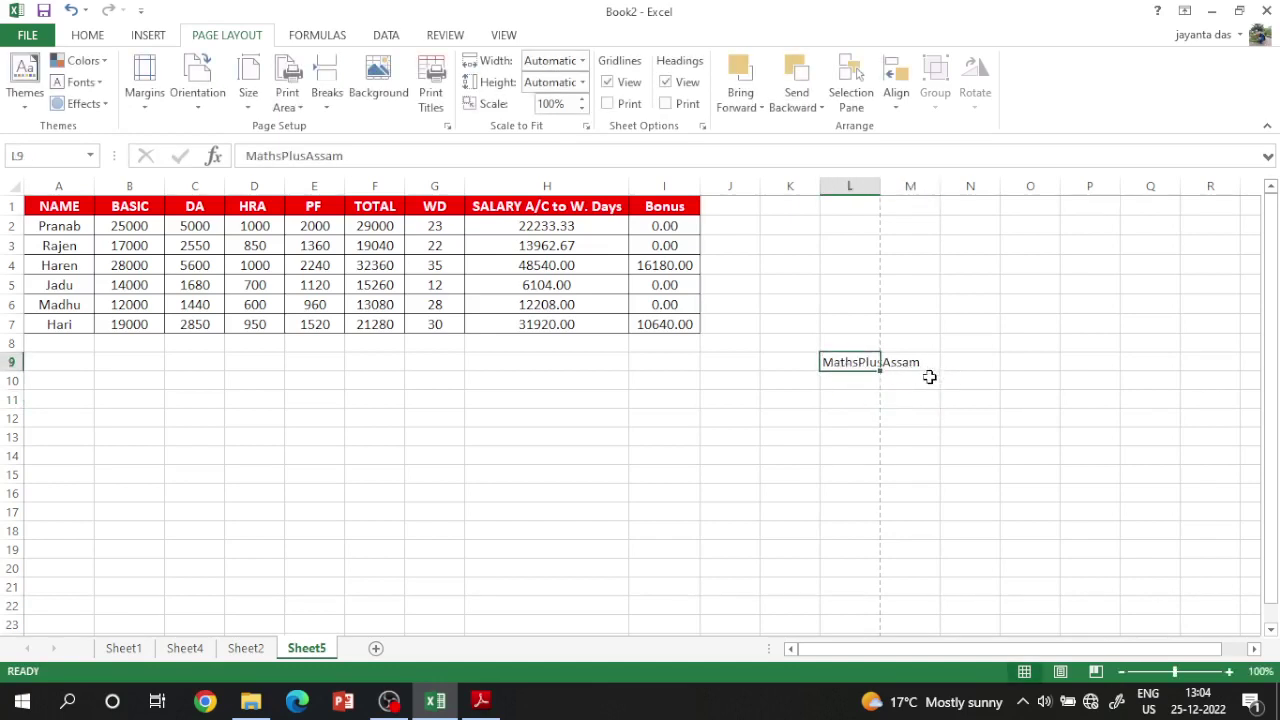
pyautogui.click(908, 365)
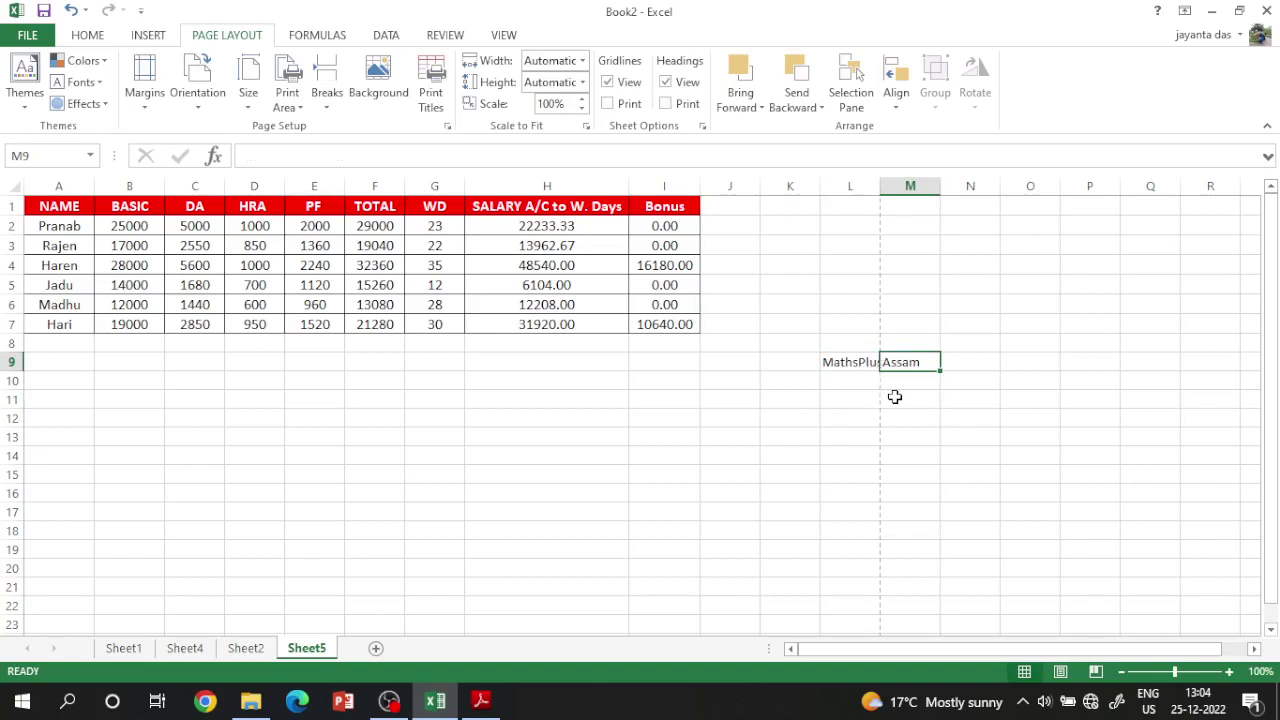
pyautogui.click(866, 468)
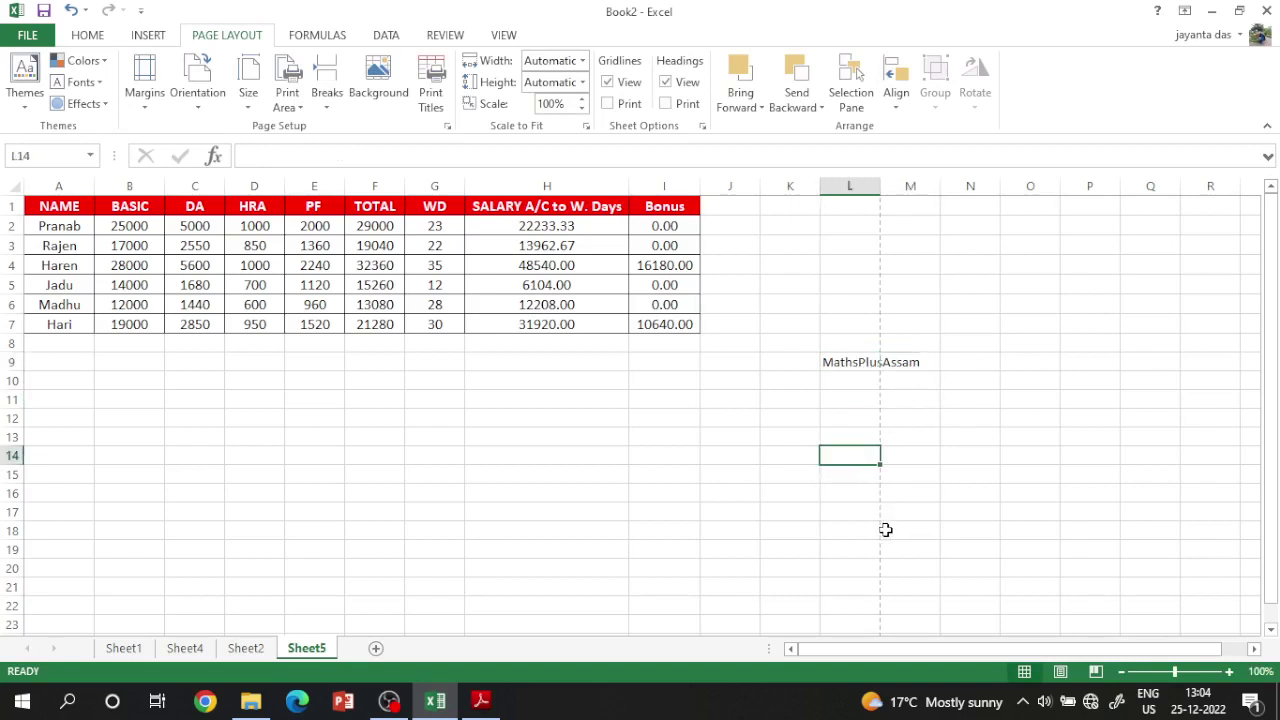